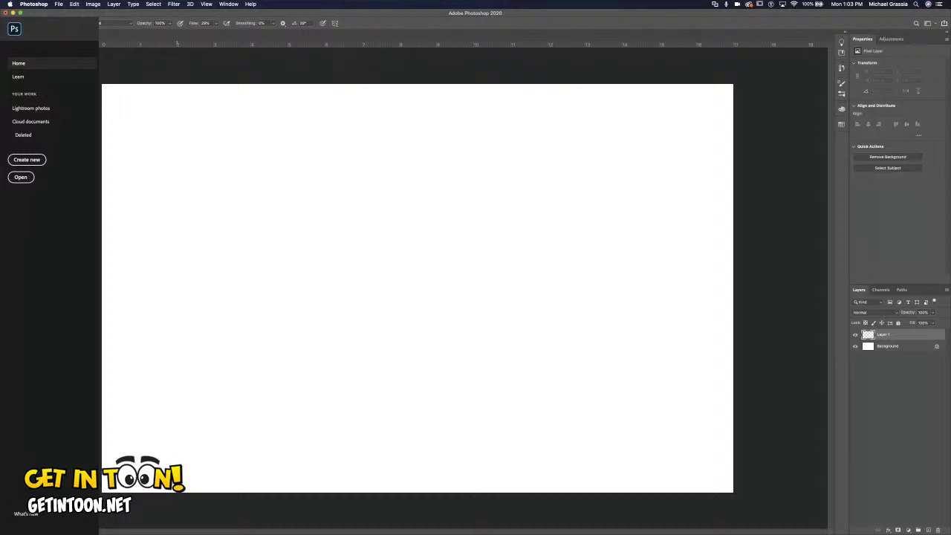
Step: Sketch a penguin's round head with a curved face guideline and a bell-shaped body with the black brush
mouse_move(387, 262)
mouse_down()
mouse_move(363, 273)
mouse_move(331, 202)
mouse_move(348, 272)
mouse_up()
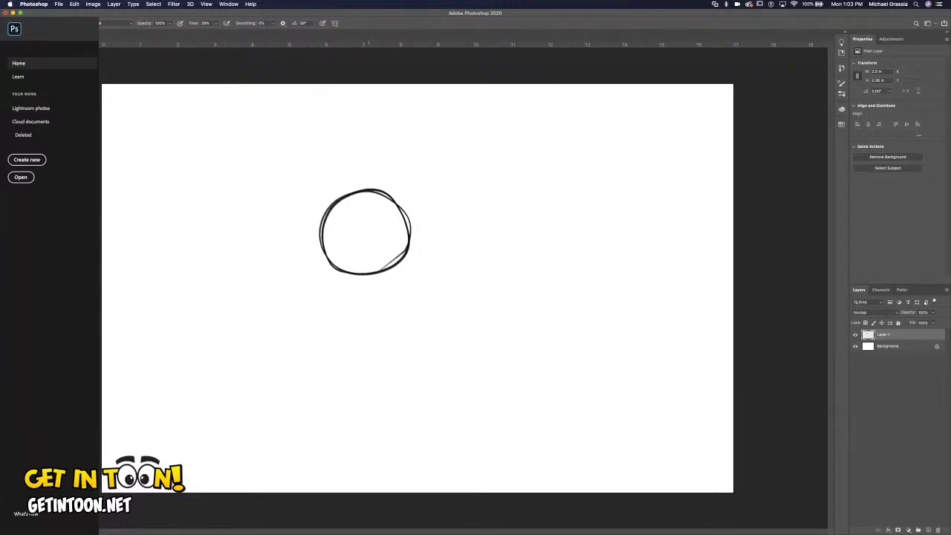
drag(376, 189, 342, 282)
drag(356, 207, 344, 283)
drag(334, 285, 328, 335)
drag(338, 278, 330, 343)
mouse_move(338, 276)
mouse_down()
mouse_move(329, 342)
mouse_move(349, 365)
mouse_up()
mouse_move(386, 273)
mouse_down()
mouse_move(394, 340)
mouse_move(407, 343)
mouse_up()
mouse_move(331, 346)
mouse_down()
mouse_move(409, 340)
mouse_move(337, 355)
mouse_up()
drag(336, 354, 406, 341)
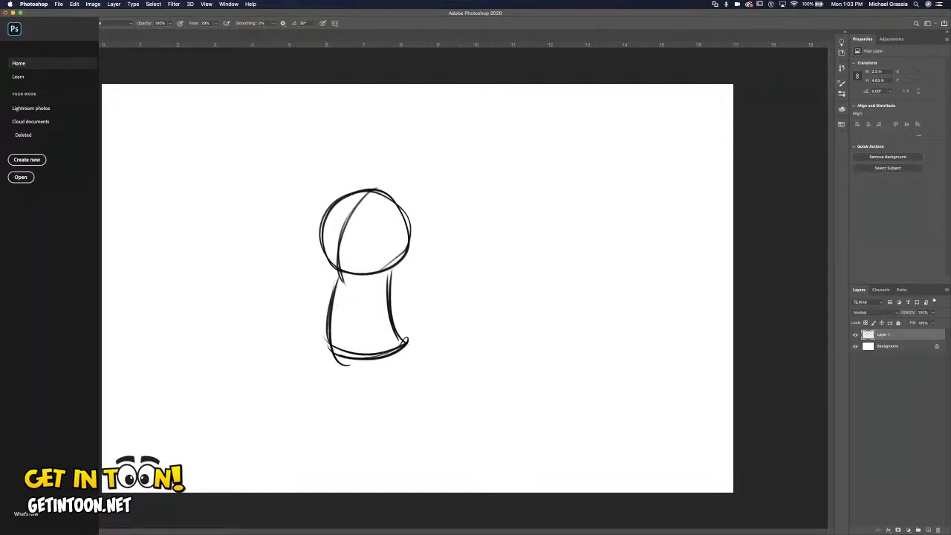
Step: Add the penguin's belly contour, feet and face, and top the head with a pointed pompom hat
mouse_move(404, 244)
mouse_down()
mouse_move(357, 262)
mouse_move(366, 249)
mouse_move(319, 257)
mouse_move(351, 260)
mouse_move(372, 222)
mouse_move(341, 248)
mouse_move(326, 245)
mouse_move(360, 345)
mouse_move(381, 336)
mouse_up()
drag(377, 273, 382, 332)
mouse_move(377, 296)
mouse_down()
mouse_move(377, 341)
mouse_move(296, 359)
mouse_move(383, 373)
mouse_move(406, 354)
mouse_move(404, 363)
mouse_up()
mouse_move(354, 190)
mouse_down()
mouse_move(409, 199)
mouse_move(427, 218)
mouse_move(416, 235)
mouse_move(409, 168)
mouse_move(414, 204)
mouse_up()
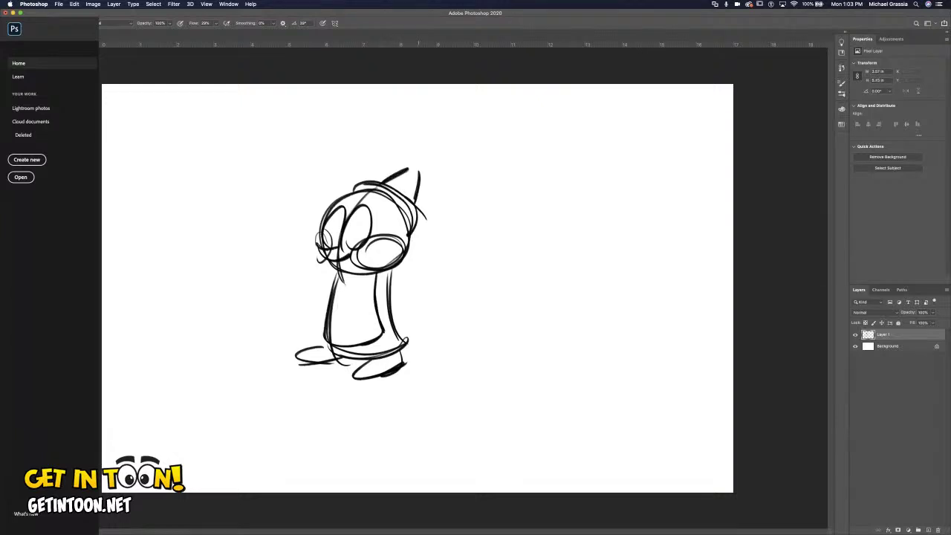
drag(407, 166, 422, 176)
Step: Draw the penguin's two flippers on either side of the body and fill in both pupils
drag(382, 298, 407, 312)
drag(393, 271, 400, 287)
drag(336, 271, 300, 299)
drag(300, 299, 327, 297)
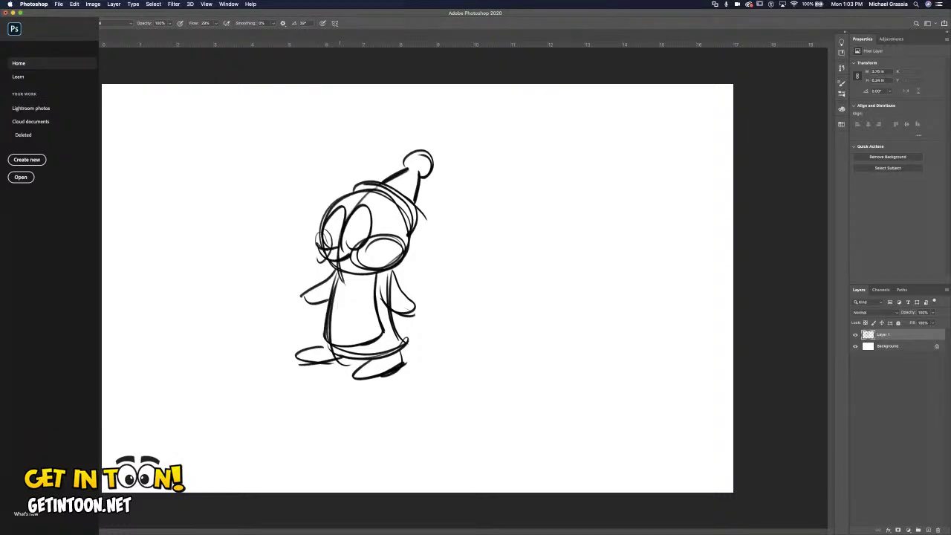
mouse_move(364, 230)
mouse_down()
mouse_move(364, 242)
mouse_move(338, 241)
mouse_up()
Step: Set the foreground color to red ff0000 for the brush
key(alt+shift+c)
text(ff0000)
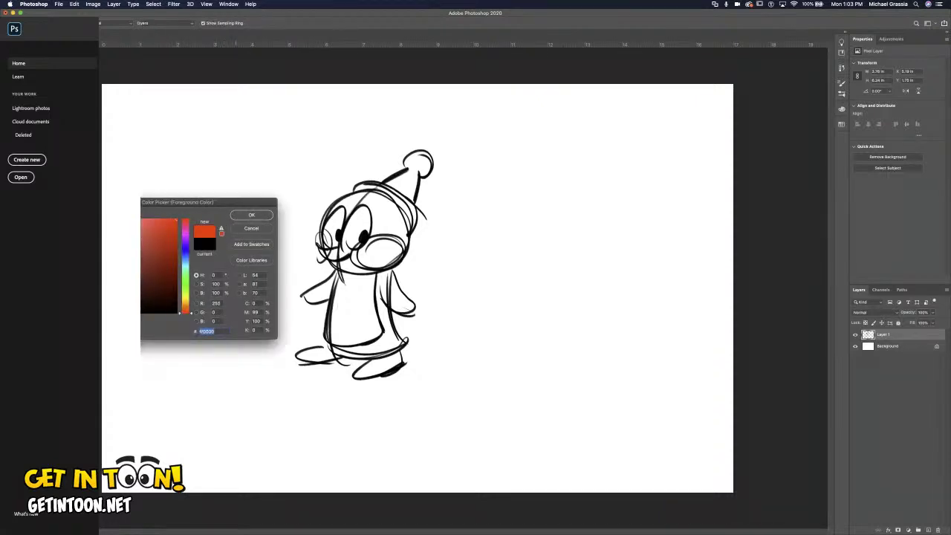
click(168, 219)
key(Return)
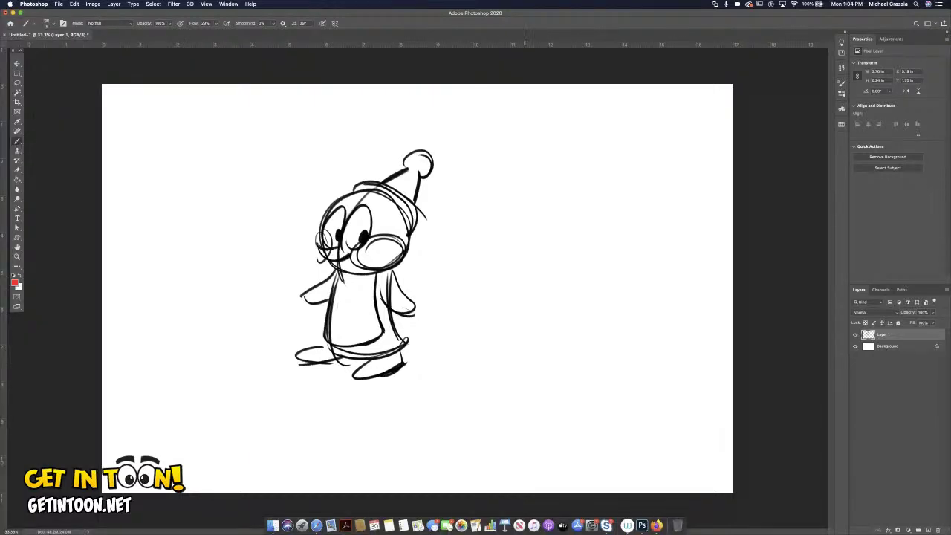
Step: Sketch in red a tall standing dog facing the penguin, with round head, long muzzle, collared neck and oval body
mouse_move(557, 140)
mouse_down()
mouse_move(532, 171)
mouse_move(559, 140)
mouse_move(586, 169)
mouse_move(539, 189)
mouse_move(506, 159)
mouse_move(520, 191)
mouse_move(545, 191)
mouse_move(503, 190)
mouse_move(546, 158)
mouse_move(497, 150)
mouse_move(509, 154)
mouse_up()
mouse_move(564, 181)
mouse_down()
mouse_move(561, 208)
mouse_move(548, 205)
mouse_move(569, 213)
mouse_move(547, 281)
mouse_up()
drag(533, 241, 557, 291)
mouse_move(565, 216)
mouse_down()
mouse_move(582, 286)
mouse_move(550, 292)
mouse_up()
mouse_move(533, 251)
mouse_down()
mouse_move(551, 290)
mouse_move(566, 241)
mouse_up()
Step: Draw the standing dog's long straight legs with feet, its hanging front arm and its curved tail
drag(562, 291, 556, 368)
drag(570, 287, 572, 359)
mouse_move(572, 305)
mouse_down()
mouse_move(578, 367)
mouse_move(524, 377)
mouse_move(547, 357)
mouse_move(540, 364)
mouse_up()
mouse_move(555, 223)
mouse_down()
mouse_move(550, 288)
mouse_move(559, 296)
mouse_up()
mouse_move(582, 262)
mouse_down()
mouse_move(591, 267)
mouse_move(604, 248)
mouse_move(598, 209)
mouse_move(611, 260)
mouse_move(607, 281)
mouse_move(587, 282)
mouse_up()
Step: Give the standing dog a long drooping ear and add its eyes and brows above the muzzle
drag(573, 159, 595, 220)
drag(583, 174, 591, 215)
drag(578, 150, 585, 178)
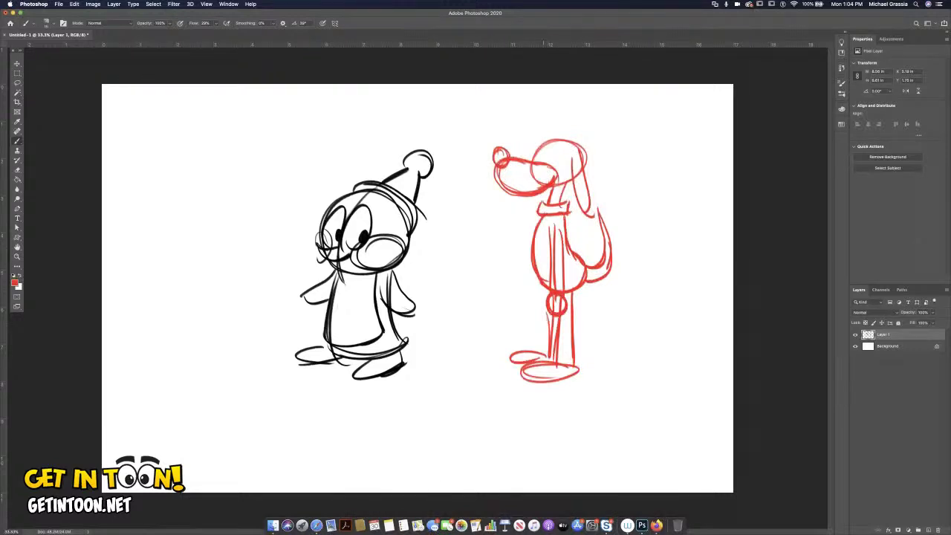
mouse_move(547, 145)
mouse_down()
mouse_move(544, 165)
mouse_move(536, 149)
mouse_move(546, 162)
mouse_move(548, 134)
mouse_move(558, 141)
mouse_up()
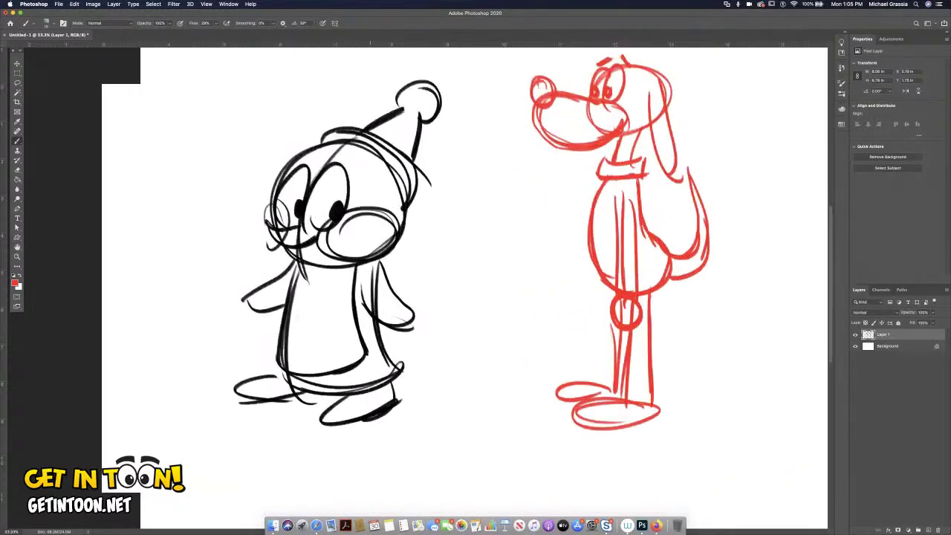
Step: Sketch in red a second dog's head, muzzle and nose in the empty area on the penguin's other side
scroll(484, 288, right, 5)
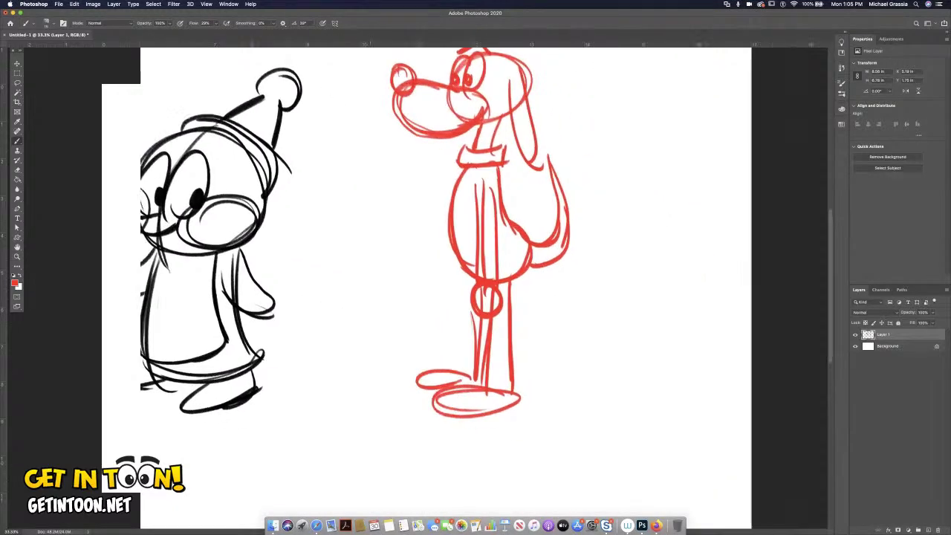
scroll(483, 287, left, 7)
scroll(465, 290, left, 2)
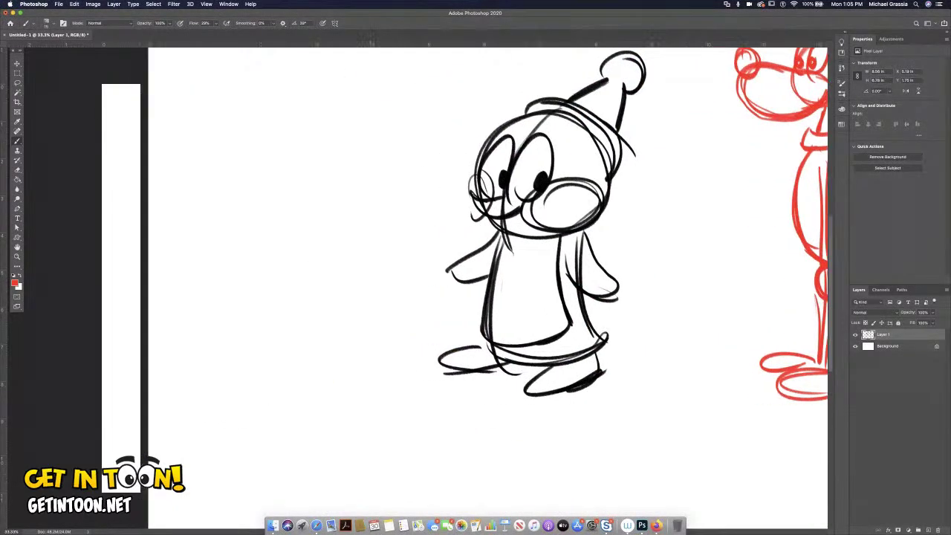
mouse_move(327, 132)
mouse_down()
mouse_move(303, 178)
mouse_move(363, 145)
mouse_move(387, 178)
mouse_move(316, 175)
mouse_up()
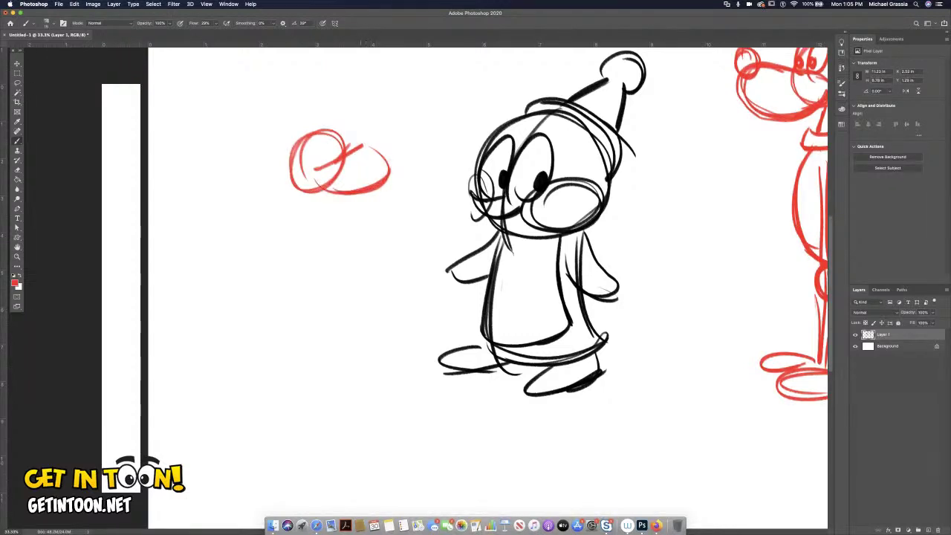
drag(363, 149, 367, 132)
Step: Draw the second dog's neck and torso with a curved center line and a rounded waist
mouse_move(314, 192)
mouse_down()
mouse_move(315, 220)
mouse_move(337, 213)
mouse_move(361, 223)
mouse_up()
drag(310, 157, 336, 343)
drag(314, 240, 331, 296)
drag(356, 217, 365, 307)
drag(361, 237, 370, 307)
mouse_move(325, 277)
mouse_down()
mouse_move(321, 320)
mouse_move(370, 308)
mouse_up()
Step: Draw one arm of the second dog leaning on a table and the other reaching toward the penguin's face
mouse_move(304, 221)
mouse_down()
mouse_move(251, 274)
mouse_move(306, 279)
mouse_up()
mouse_move(247, 281)
mouse_down()
mouse_move(302, 294)
mouse_move(297, 318)
mouse_up()
mouse_move(312, 277)
mouse_down()
mouse_move(308, 316)
mouse_move(319, 321)
mouse_up()
drag(206, 292, 273, 290)
drag(280, 296, 284, 419)
drag(287, 300, 285, 371)
drag(253, 291, 197, 295)
mouse_move(359, 215)
mouse_down()
mouse_move(406, 243)
mouse_move(425, 202)
mouse_up()
mouse_move(396, 247)
mouse_down()
mouse_move(444, 190)
mouse_move(455, 202)
mouse_move(449, 167)
mouse_move(457, 184)
mouse_move(487, 171)
mouse_move(467, 169)
mouse_move(491, 159)
mouse_move(476, 149)
mouse_up()
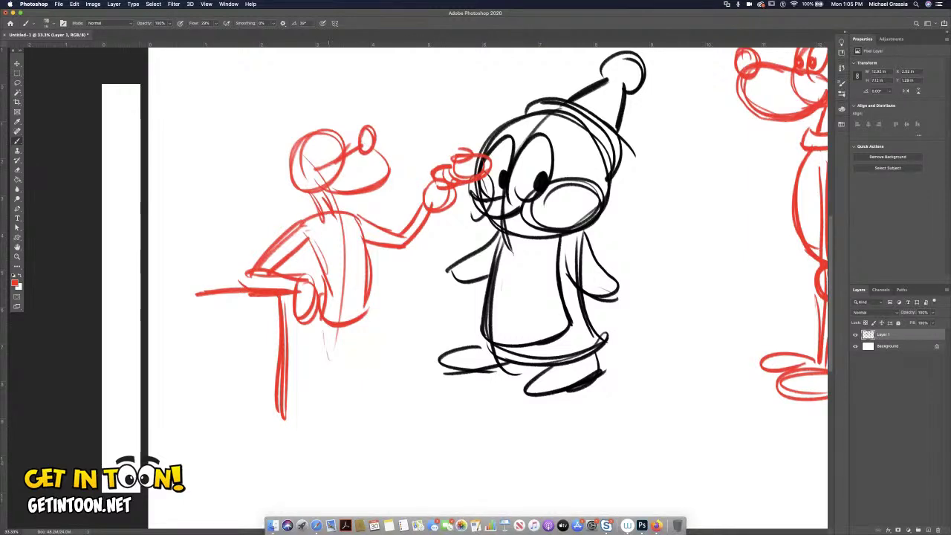
Step: Draw the second dog's crossed legs and long foot, and add closed eyes and a floppy ear to its head
drag(329, 320, 318, 401)
drag(323, 406, 377, 353)
drag(340, 327, 337, 381)
mouse_move(336, 379)
mouse_down()
mouse_move(371, 343)
mouse_move(371, 411)
mouse_up()
drag(373, 376, 358, 407)
drag(366, 313, 355, 425)
drag(346, 392, 337, 425)
mouse_move(336, 430)
mouse_down()
mouse_move(426, 425)
mouse_move(336, 438)
mouse_up()
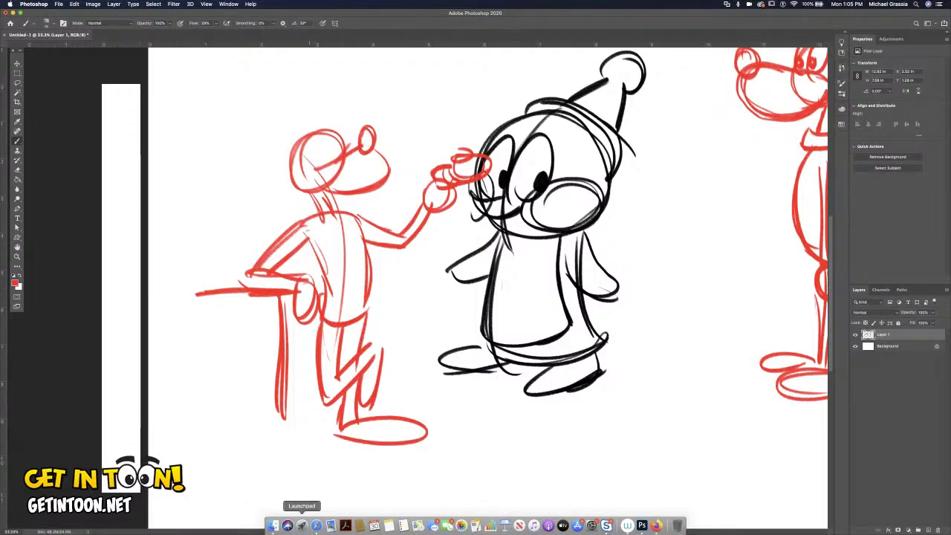
mouse_move(310, 147)
mouse_down()
mouse_move(269, 205)
mouse_move(332, 152)
mouse_up()
drag(329, 149, 342, 132)
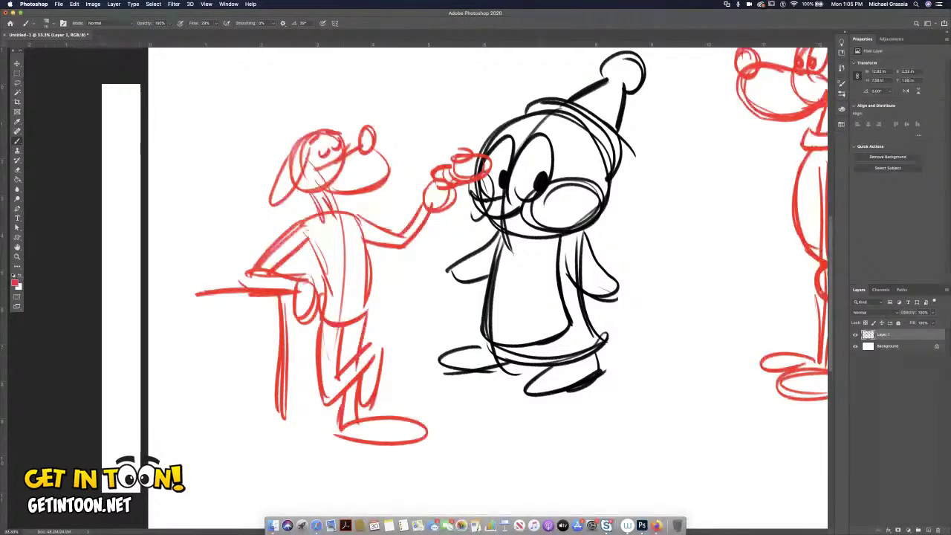
Step: Hide Layer 1 and sketch a red side-view turtle with domed shell, stubby legs, tail and face on a new layer
click(855, 334)
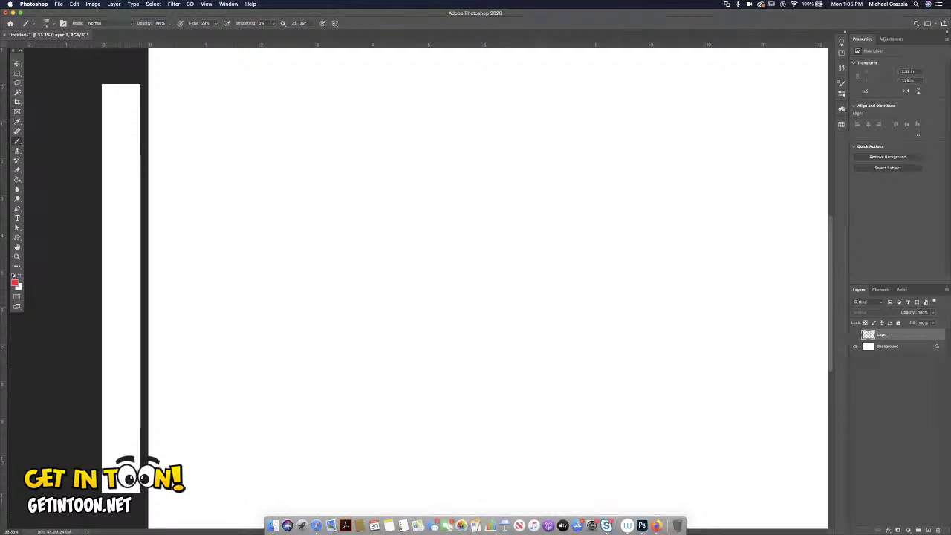
key(alt+shift+super+n)
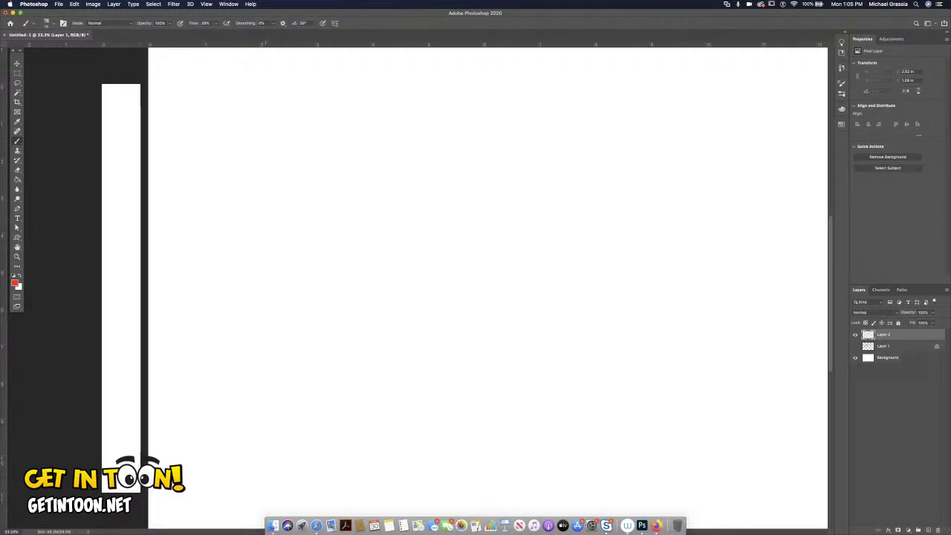
mouse_move(263, 202)
mouse_down()
mouse_move(295, 243)
mouse_move(216, 243)
mouse_move(223, 238)
mouse_move(258, 263)
mouse_move(249, 253)
mouse_move(281, 254)
mouse_move(264, 258)
mouse_move(288, 243)
mouse_move(281, 228)
mouse_move(220, 245)
mouse_move(244, 268)
mouse_move(237, 275)
mouse_move(284, 277)
mouse_move(293, 268)
mouse_move(287, 277)
mouse_move(344, 217)
mouse_move(388, 259)
mouse_up()
drag(327, 220, 381, 261)
mouse_move(286, 277)
mouse_down()
mouse_move(382, 271)
mouse_move(401, 257)
mouse_move(289, 301)
mouse_move(318, 301)
mouse_up()
mouse_move(361, 277)
mouse_down()
mouse_move(383, 293)
mouse_move(387, 275)
mouse_move(360, 294)
mouse_up()
drag(287, 280, 284, 297)
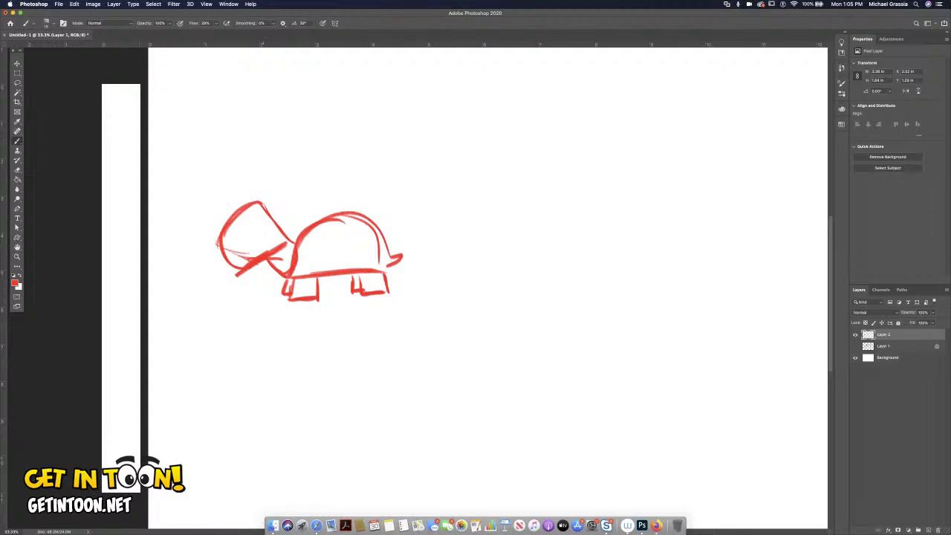
mouse_move(239, 220)
mouse_down()
mouse_move(261, 230)
mouse_move(247, 217)
mouse_move(242, 259)
mouse_move(260, 239)
mouse_up()
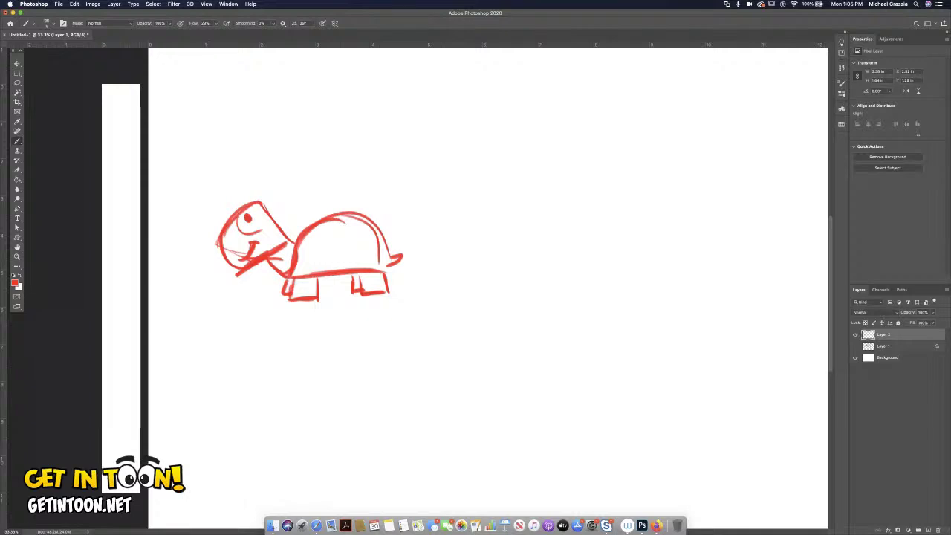
Step: Sketch an upright turtle beside the first one, with a boxy head, short neck and squarish torso
mouse_move(513, 143)
mouse_down()
mouse_move(539, 111)
mouse_move(520, 148)
mouse_move(505, 109)
mouse_move(542, 133)
mouse_move(534, 104)
mouse_up()
mouse_move(471, 121)
mouse_down()
mouse_move(514, 104)
mouse_move(474, 148)
mouse_move(470, 139)
mouse_move(521, 147)
mouse_move(475, 156)
mouse_move(469, 119)
mouse_up()
mouse_move(472, 120)
mouse_down()
mouse_move(529, 104)
mouse_move(521, 106)
mouse_move(542, 167)
mouse_move(503, 168)
mouse_move(528, 176)
mouse_move(545, 159)
mouse_up()
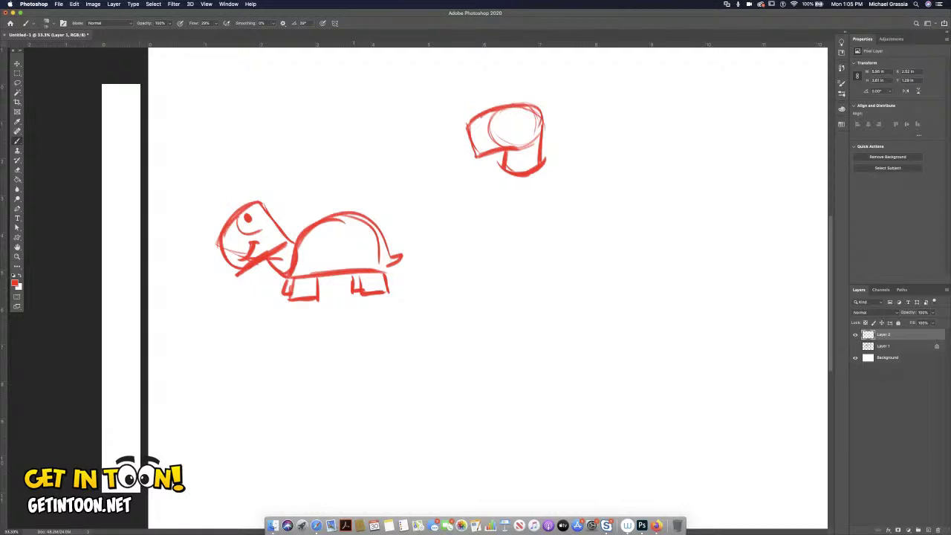
drag(476, 171, 564, 169)
drag(476, 179, 480, 252)
drag(559, 179, 556, 254)
drag(474, 258, 544, 256)
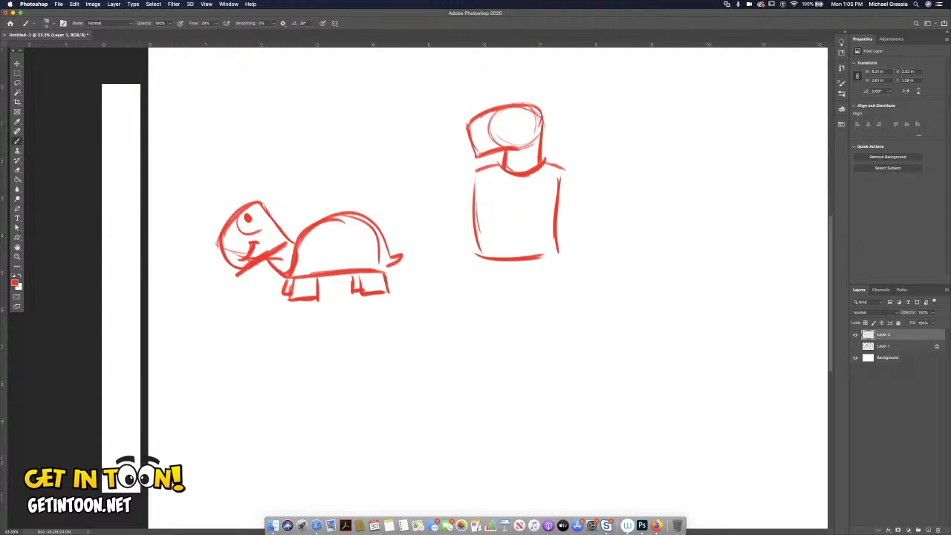
Step: Thicken the lower shell edge of the side-view turtle into a solid band
drag(297, 276, 405, 272)
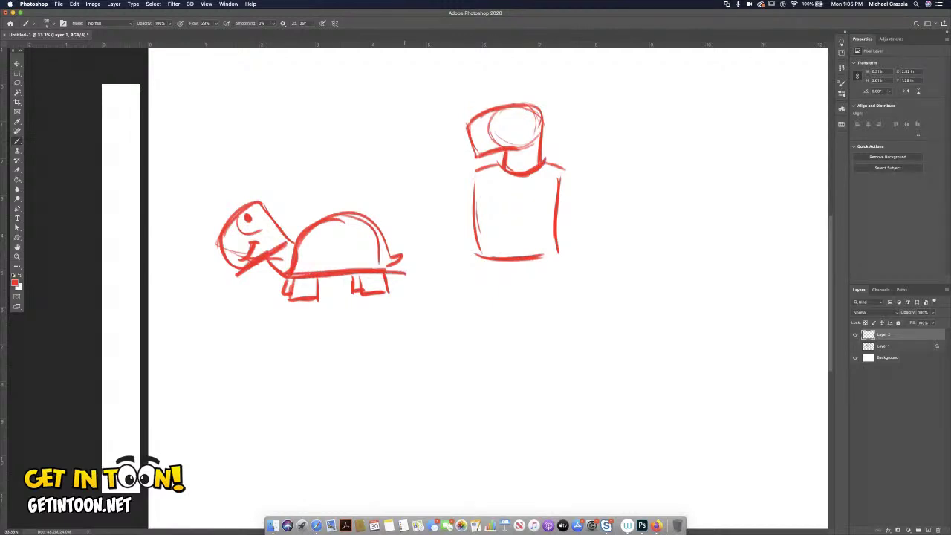
mouse_move(277, 277)
mouse_down()
mouse_move(384, 273)
mouse_move(295, 277)
mouse_up()
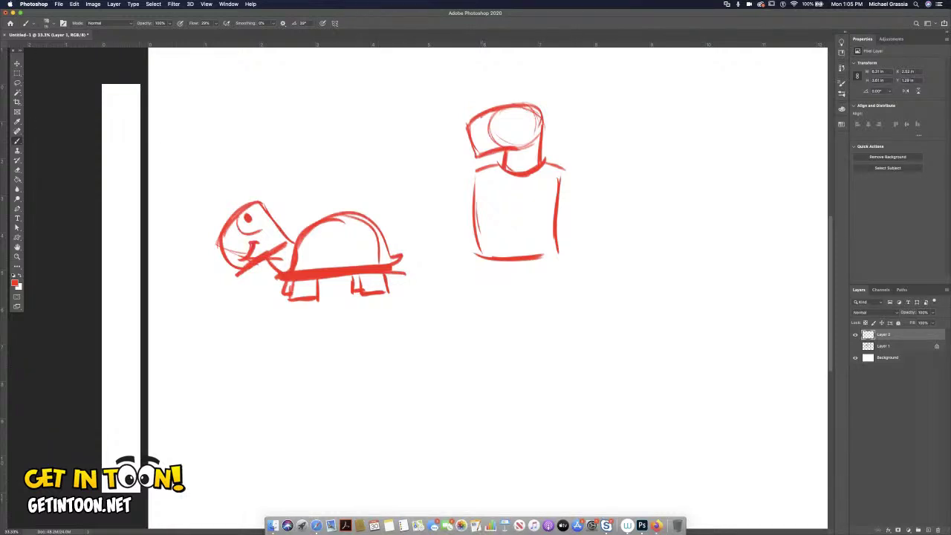
Step: Divide the upright turtle's belly with horizontal bands and draw its two straight legs
drag(476, 210, 532, 208)
drag(468, 204, 551, 201)
drag(477, 236, 553, 232)
mouse_move(474, 260)
mouse_down()
mouse_move(465, 307)
mouse_move(496, 314)
mouse_move(492, 324)
mouse_up()
mouse_move(532, 259)
mouse_down()
mouse_move(535, 315)
mouse_move(533, 286)
mouse_move(566, 311)
mouse_up()
drag(559, 252, 567, 313)
drag(561, 267, 567, 314)
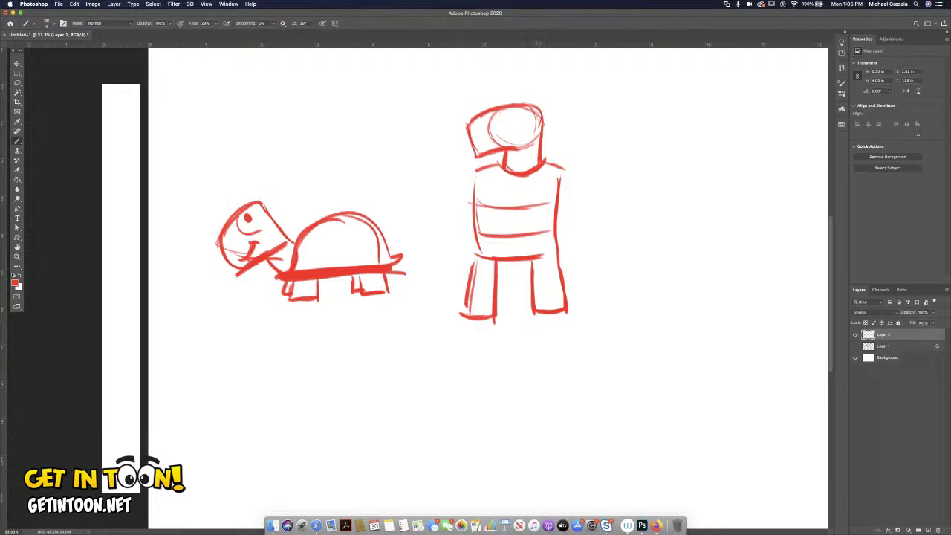
Step: Draw the upright turtle's arms and the shell edges behind its body, and add its eye and mouth
mouse_move(476, 172)
mouse_down()
mouse_move(431, 221)
mouse_move(453, 233)
mouse_move(476, 193)
mouse_up()
mouse_move(560, 169)
mouse_down()
mouse_move(593, 214)
mouse_move(593, 226)
mouse_move(570, 229)
mouse_move(594, 223)
mouse_up()
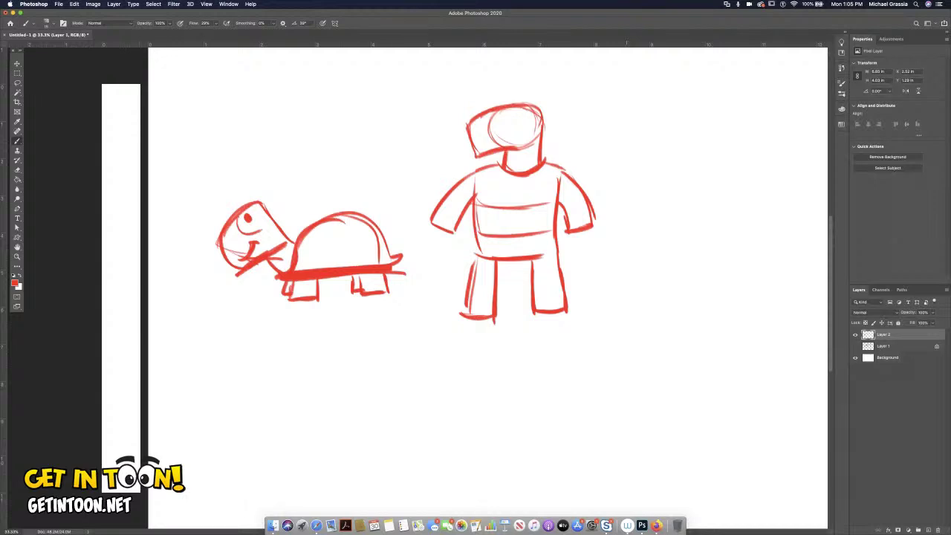
mouse_move(513, 110)
mouse_down()
mouse_move(519, 118)
mouse_move(493, 147)
mouse_move(511, 141)
mouse_move(476, 171)
mouse_up()
drag(461, 221, 481, 256)
drag(545, 136, 567, 172)
drag(563, 222, 561, 246)
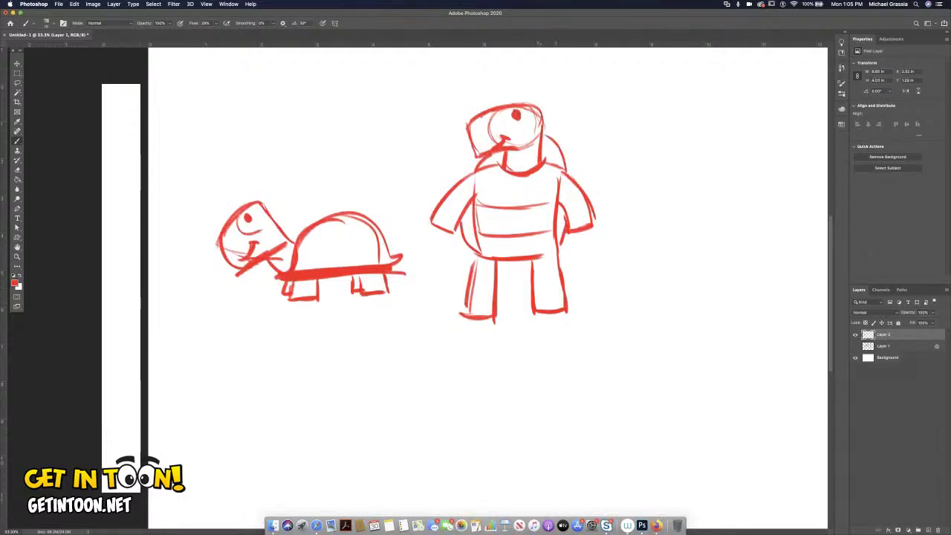
drag(481, 147, 475, 166)
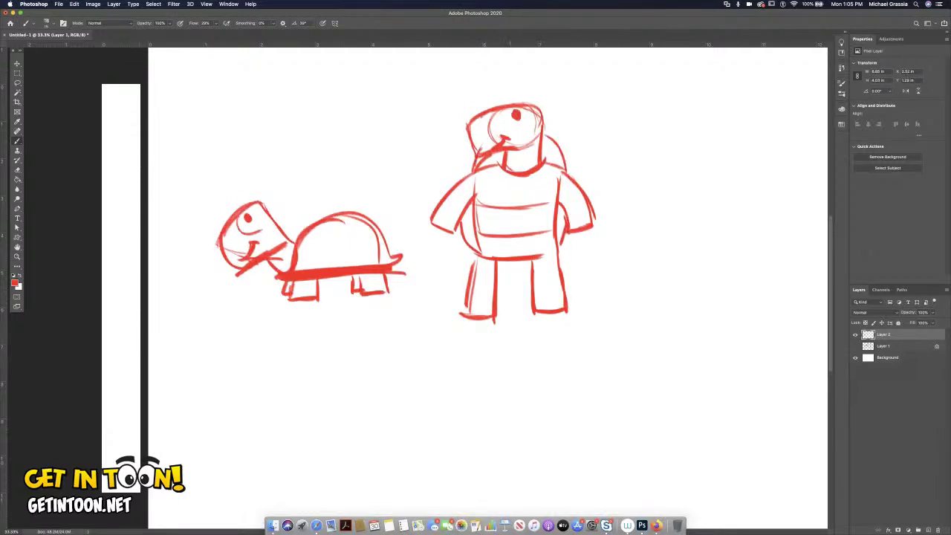
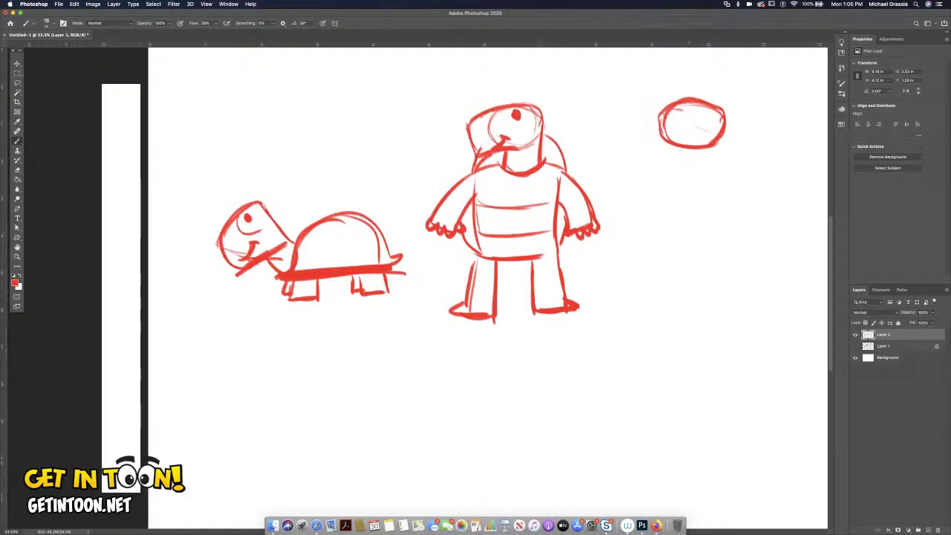
Step: Sketch a third turtle's curved torso, a sweeping line of action and foreshortened bent legs beneath its oval head
mouse_move(669, 160)
mouse_down()
mouse_move(637, 195)
mouse_move(632, 228)
mouse_up()
mouse_move(665, 166)
mouse_down()
mouse_move(633, 236)
mouse_move(706, 230)
mouse_up()
drag(734, 172, 707, 232)
mouse_move(697, 151)
mouse_down()
mouse_move(671, 320)
mouse_move(681, 328)
mouse_up()
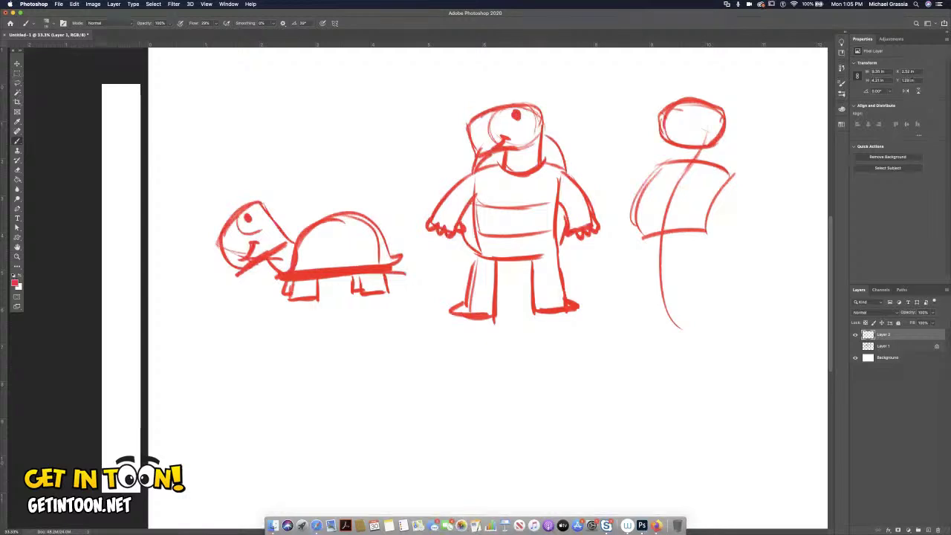
mouse_move(674, 214)
mouse_down()
mouse_move(706, 229)
mouse_move(651, 249)
mouse_move(682, 270)
mouse_up()
mouse_move(663, 252)
mouse_down()
mouse_move(681, 271)
mouse_move(654, 269)
mouse_move(679, 272)
mouse_up()
mouse_move(681, 237)
mouse_down()
mouse_move(678, 269)
mouse_move(683, 235)
mouse_up()
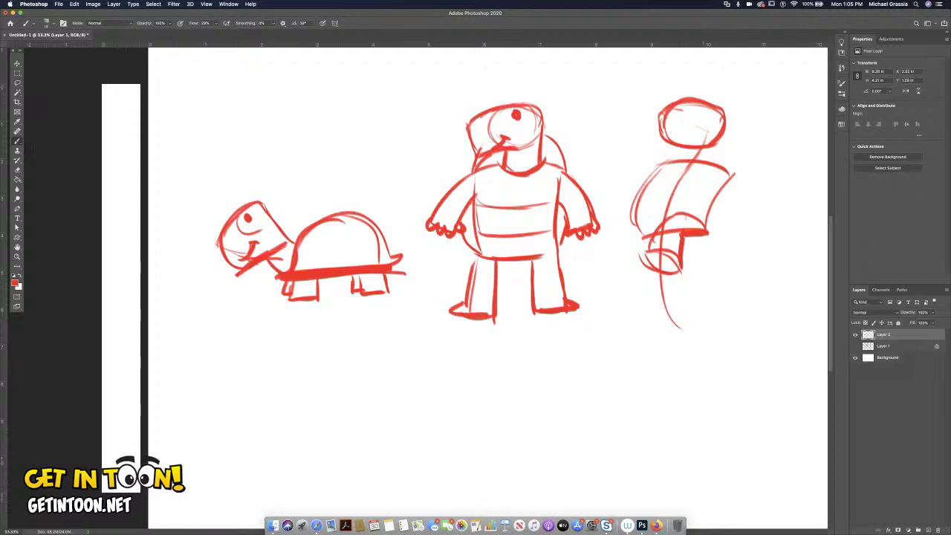
mouse_move(684, 272)
mouse_down()
mouse_move(712, 264)
mouse_move(718, 236)
mouse_move(724, 269)
mouse_move(703, 272)
mouse_up()
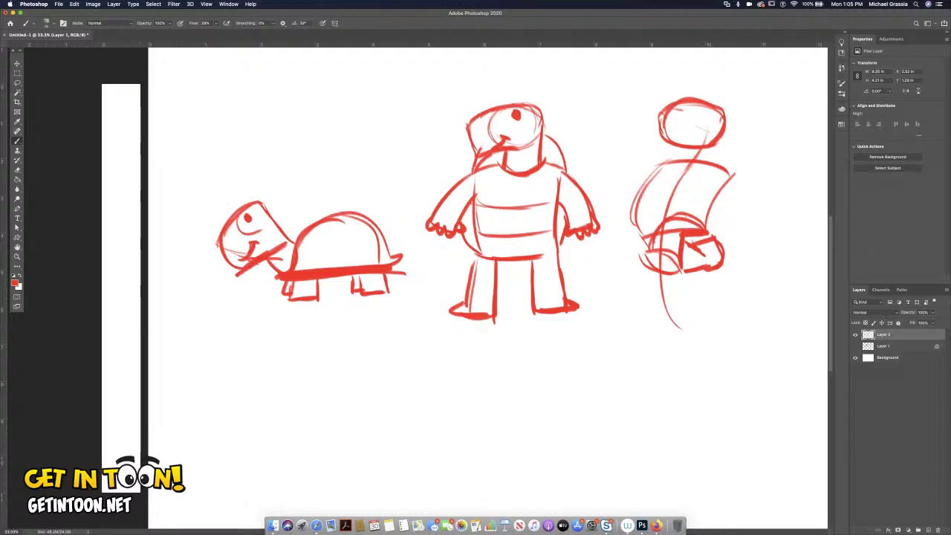
Step: Draw the third turtle's outstretched arms, one bent upward and one drooping, and outline the shell behind the torso
mouse_move(715, 168)
mouse_down()
mouse_move(769, 160)
mouse_move(734, 180)
mouse_move(790, 197)
mouse_move(767, 203)
mouse_move(790, 196)
mouse_up()
drag(661, 162, 631, 168)
mouse_move(623, 145)
mouse_down()
mouse_move(628, 168)
mouse_move(623, 144)
mouse_move(591, 148)
mouse_move(621, 140)
mouse_move(608, 176)
mouse_move(653, 170)
mouse_up()
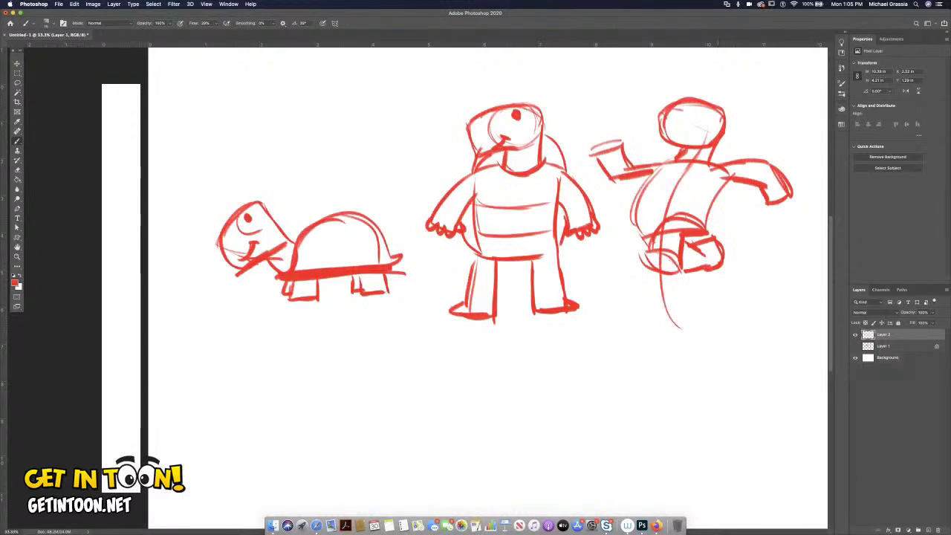
drag(735, 178, 713, 230)
drag(677, 150, 662, 169)
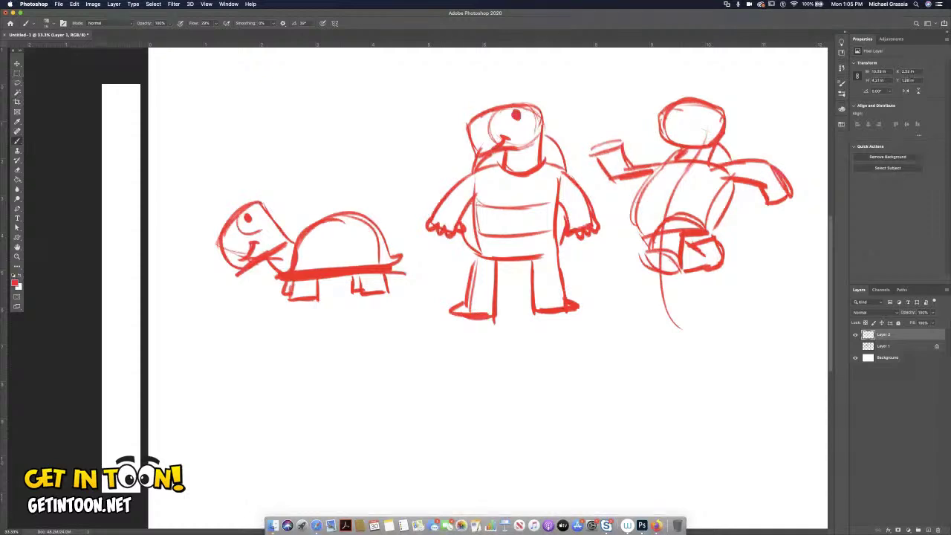
Step: Sketch a tall tapering shape with an elliptical base below the turtles and add a knot of strokes at its tip
mouse_move(585, 335)
mouse_down()
mouse_move(562, 424)
mouse_move(591, 423)
mouse_move(590, 414)
mouse_move(593, 421)
mouse_move(562, 409)
mouse_up()
drag(585, 372, 592, 417)
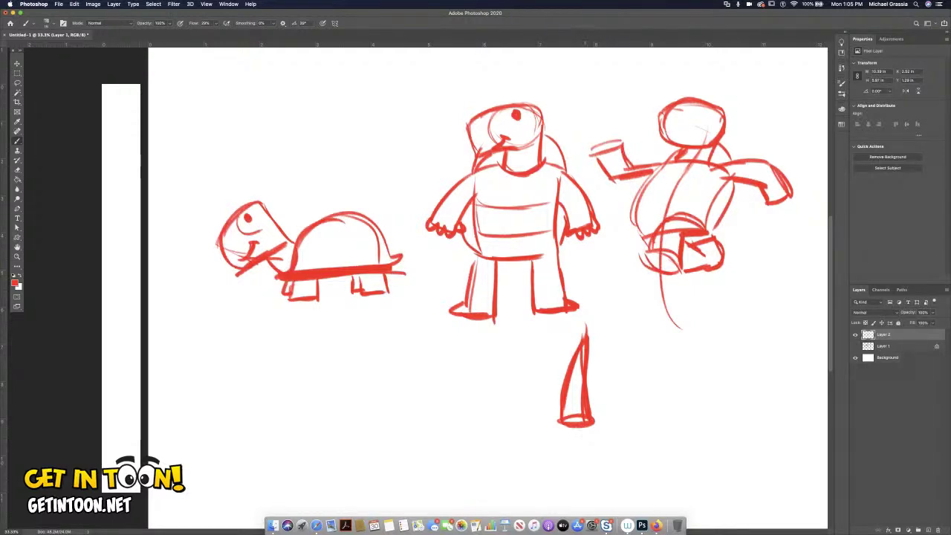
mouse_move(577, 338)
mouse_down()
mouse_move(591, 350)
mouse_move(609, 336)
mouse_move(575, 322)
mouse_move(635, 343)
mouse_up()
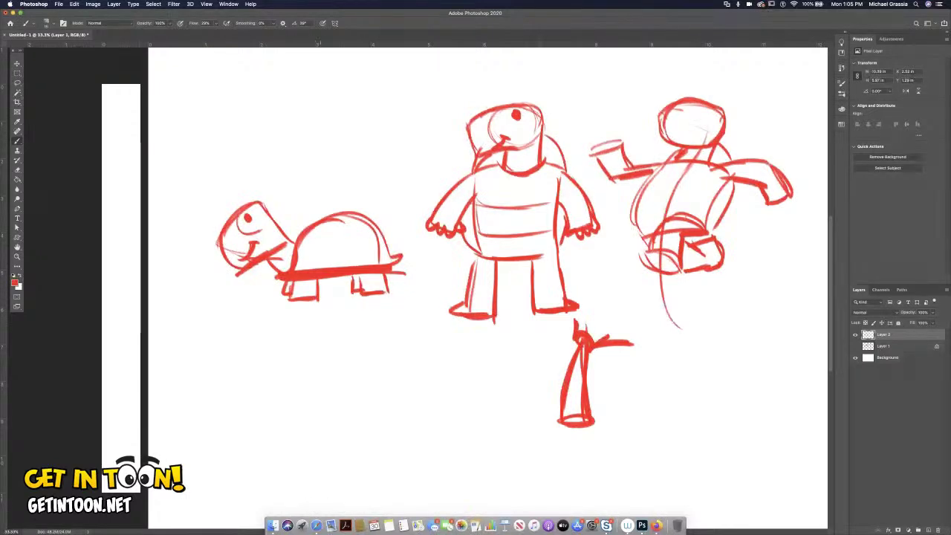
Step: Sketch an arm study below the side-view turtle, with a tapering arm, shoulder ring, fingered hand, banded torso and the opposite arm's start
drag(339, 347, 278, 356)
mouse_move(336, 359)
mouse_down()
mouse_move(289, 380)
mouse_move(336, 358)
mouse_up()
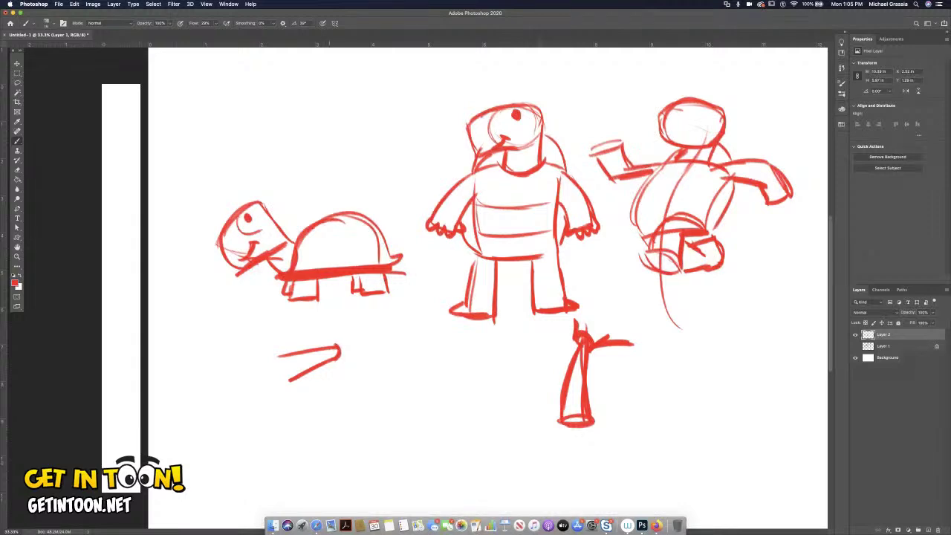
mouse_move(330, 347)
mouse_down()
mouse_move(341, 337)
mouse_move(343, 360)
mouse_move(331, 362)
mouse_move(344, 409)
mouse_move(336, 367)
mouse_move(407, 341)
mouse_up()
drag(350, 370, 412, 362)
drag(352, 390, 417, 381)
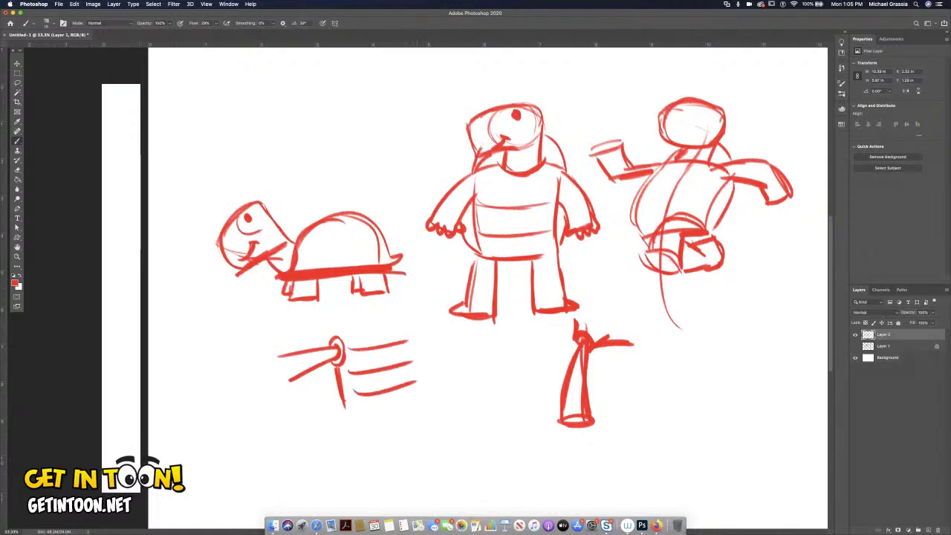
drag(413, 329, 413, 396)
mouse_move(278, 358)
mouse_down()
mouse_move(288, 379)
mouse_move(278, 357)
mouse_move(250, 374)
mouse_move(273, 397)
mouse_move(282, 384)
mouse_up()
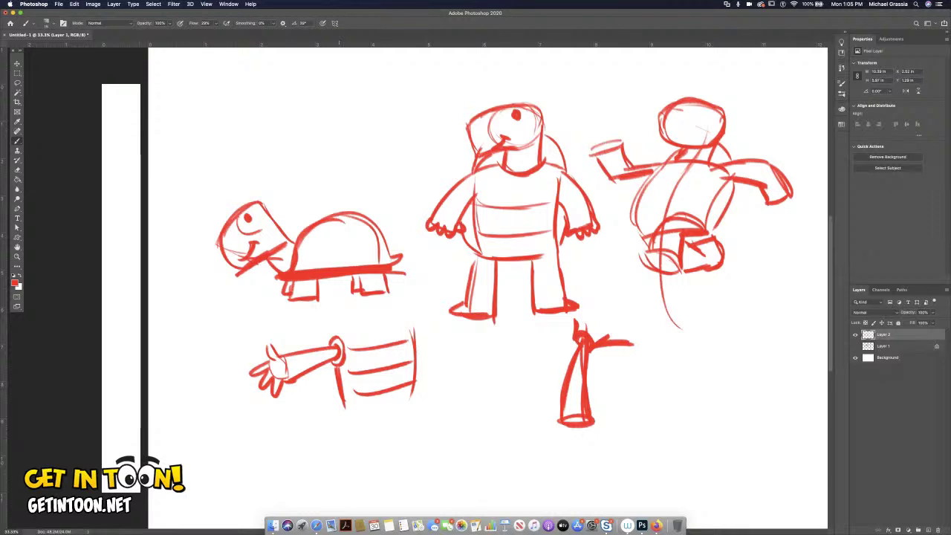
mouse_move(414, 324)
mouse_down()
mouse_move(414, 345)
mouse_move(456, 333)
mouse_move(459, 346)
mouse_up()
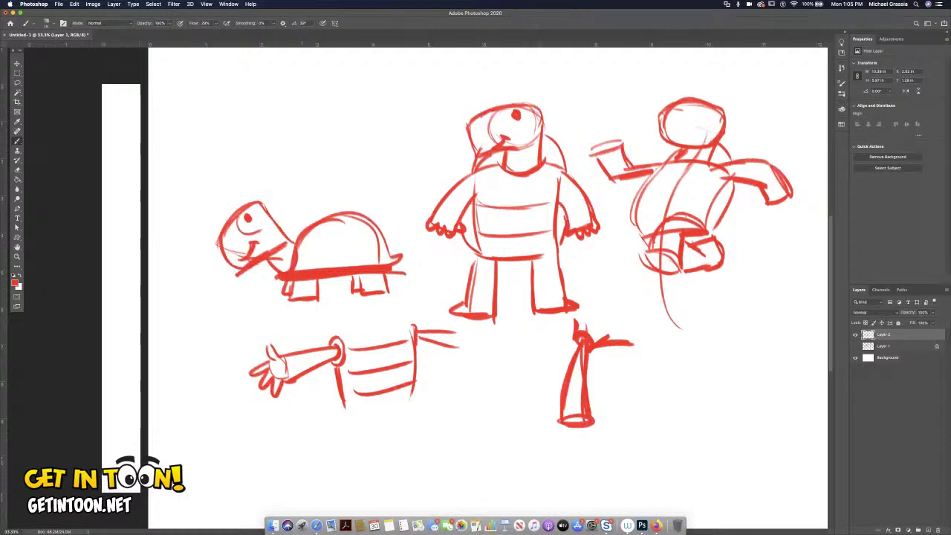
Step: Sketch a rounded rectangle and a circle side by side above the side-view turtle, reinforcing their outlines
mouse_move(231, 86)
mouse_down()
mouse_move(304, 76)
mouse_move(229, 85)
mouse_move(223, 140)
mouse_move(276, 154)
mouse_move(318, 141)
mouse_move(327, 91)
mouse_up()
drag(328, 143, 324, 91)
drag(330, 126, 326, 91)
mouse_move(326, 88)
mouse_down()
mouse_move(245, 72)
mouse_move(222, 85)
mouse_move(224, 135)
mouse_move(294, 153)
mouse_move(317, 148)
mouse_move(327, 88)
mouse_move(245, 79)
mouse_up()
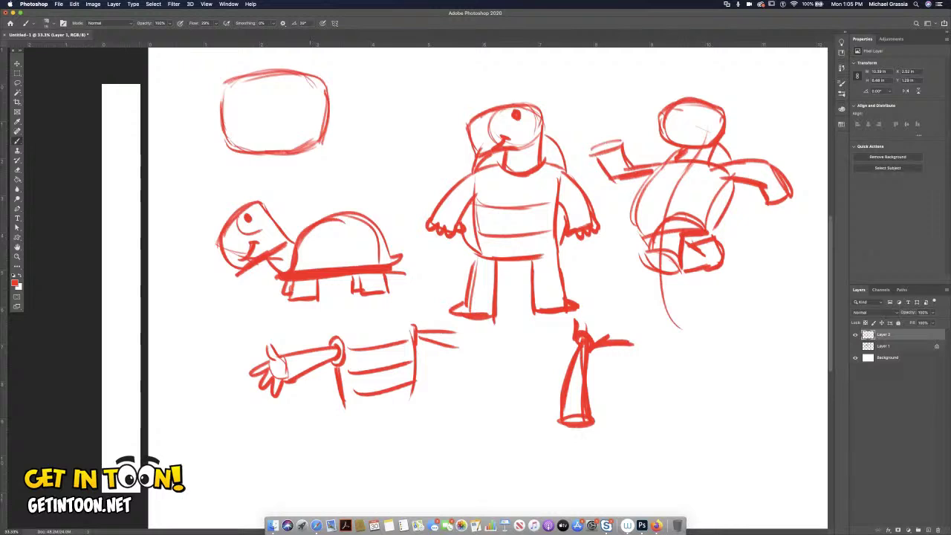
drag(400, 79, 440, 128)
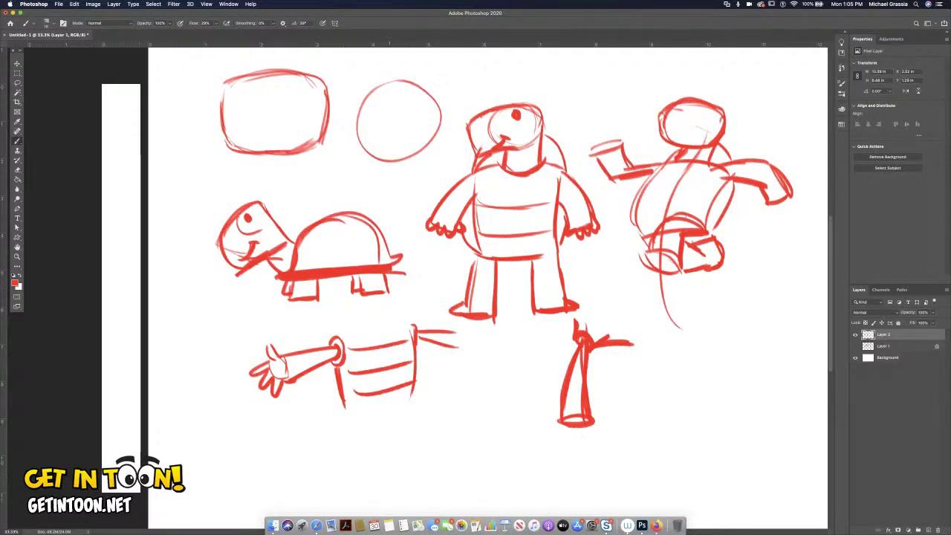
mouse_move(358, 100)
mouse_down()
mouse_move(412, 83)
mouse_move(434, 92)
mouse_up()
mouse_move(353, 141)
mouse_down()
mouse_move(367, 91)
mouse_move(382, 166)
mouse_move(421, 158)
mouse_up()
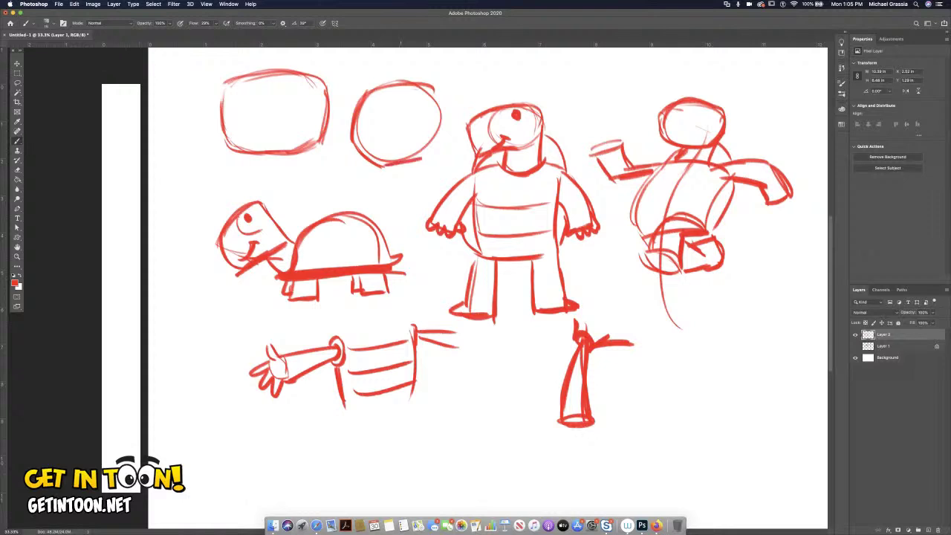
mouse_move(422, 86)
mouse_down()
mouse_move(448, 126)
mouse_move(425, 164)
mouse_up()
drag(445, 124, 435, 146)
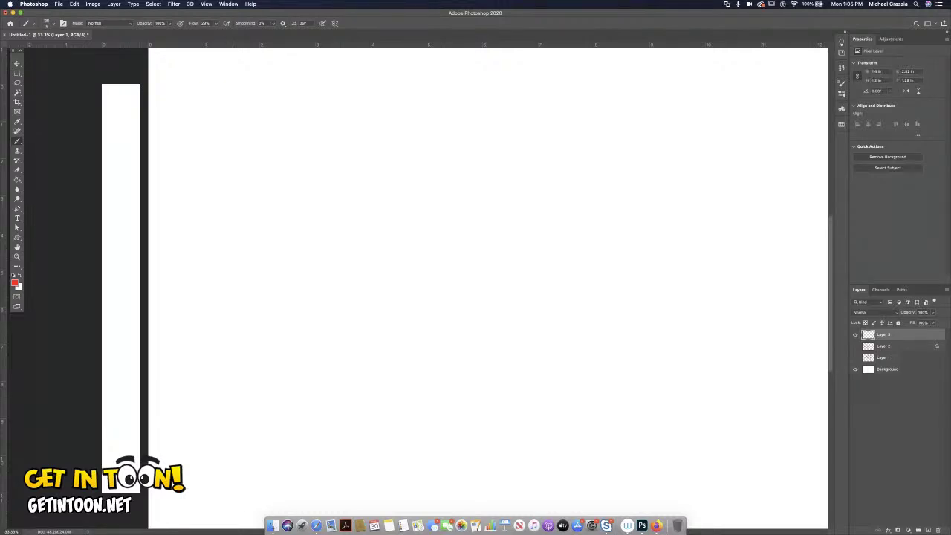
Step: Sketch a realistic horse's head in profile on the blank layer, with a long jaw, blunt muzzle and thick neck
drag(297, 170, 304, 191)
mouse_move(205, 216)
mouse_down()
mouse_move(227, 248)
mouse_move(303, 203)
mouse_up()
drag(293, 165, 323, 249)
drag(298, 185, 327, 267)
mouse_move(273, 242)
mouse_down()
mouse_move(272, 295)
mouse_move(266, 290)
mouse_up()
mouse_move(271, 229)
mouse_down()
mouse_move(267, 300)
mouse_move(325, 293)
mouse_up()
drag(269, 312, 307, 297)
Step: Add upright ears, an eye, a nostril and the crest of the neck to the realistic horse head
mouse_move(286, 162)
mouse_down()
mouse_move(287, 132)
mouse_move(290, 162)
mouse_move(272, 124)
mouse_up()
mouse_move(273, 127)
mouse_down()
mouse_move(275, 151)
mouse_move(197, 221)
mouse_move(215, 256)
mouse_move(296, 207)
mouse_up()
mouse_move(295, 196)
mouse_down()
mouse_move(295, 216)
mouse_move(294, 202)
mouse_move(255, 186)
mouse_up()
mouse_move(219, 216)
mouse_down()
mouse_move(215, 229)
mouse_move(246, 228)
mouse_move(245, 236)
mouse_move(263, 222)
mouse_up()
mouse_move(255, 156)
mouse_down()
mouse_move(279, 151)
mouse_move(312, 192)
mouse_move(312, 214)
mouse_up()
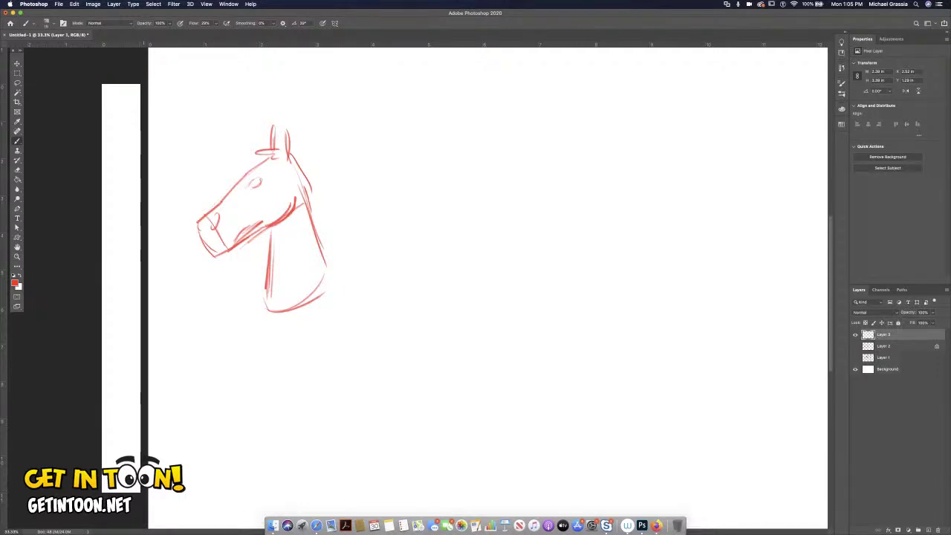
Step: Draw a bean-shaped cartoon horse head beside the realistic one, with two round eyes, nostrils and a smile
mouse_move(504, 134)
mouse_down()
mouse_move(480, 132)
mouse_move(443, 202)
mouse_move(473, 228)
mouse_move(492, 222)
mouse_move(507, 199)
mouse_up()
drag(475, 142, 510, 183)
drag(503, 130, 502, 208)
drag(515, 162, 502, 205)
mouse_move(506, 130)
mouse_down()
mouse_move(516, 160)
mouse_move(504, 212)
mouse_up()
mouse_move(515, 171)
mouse_down()
mouse_move(486, 131)
mouse_move(469, 160)
mouse_move(470, 179)
mouse_move(477, 161)
mouse_move(486, 180)
mouse_move(451, 212)
mouse_move(469, 217)
mouse_move(507, 190)
mouse_up()
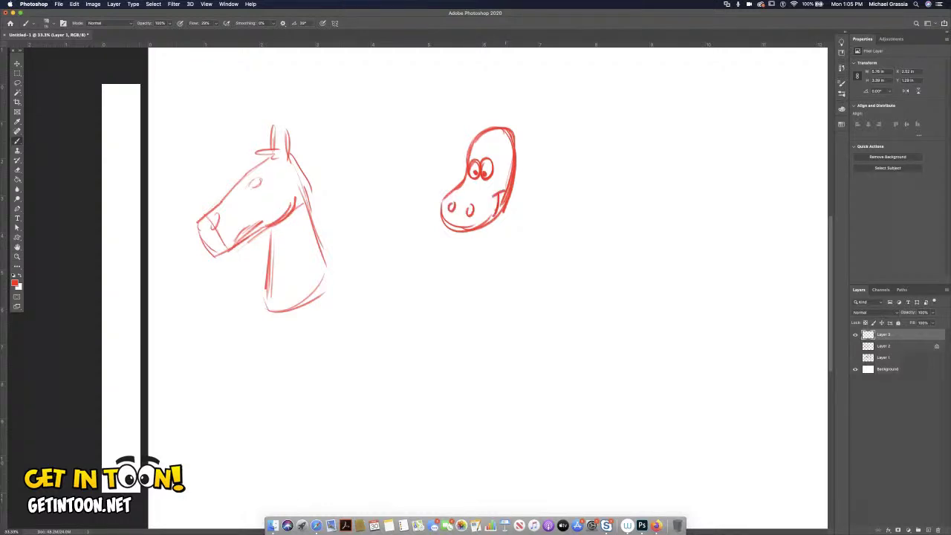
Step: Give the cartoon horse eyebrows, a forelock and pointed ears, and draw its neck with a curved base
drag(465, 159, 497, 151)
mouse_move(507, 128)
mouse_down()
mouse_move(512, 103)
mouse_move(519, 131)
mouse_move(473, 109)
mouse_up()
mouse_move(483, 115)
mouse_down()
mouse_move(499, 127)
mouse_move(473, 138)
mouse_move(489, 143)
mouse_move(521, 200)
mouse_move(525, 246)
mouse_up()
mouse_move(514, 160)
mouse_down()
mouse_move(526, 246)
mouse_move(481, 261)
mouse_up()
mouse_move(486, 228)
mouse_down()
mouse_move(479, 270)
mouse_move(525, 248)
mouse_up()
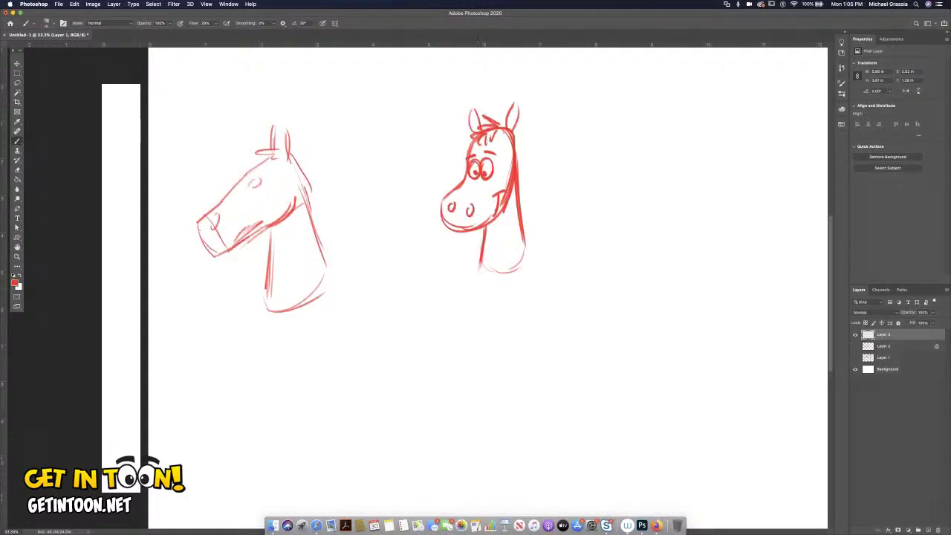
Step: Add a jagged mane down the cartoon horse's neck and sketch a small simplified head, neck and shoulder line between the two heads
drag(513, 128, 532, 229)
drag(519, 174, 533, 237)
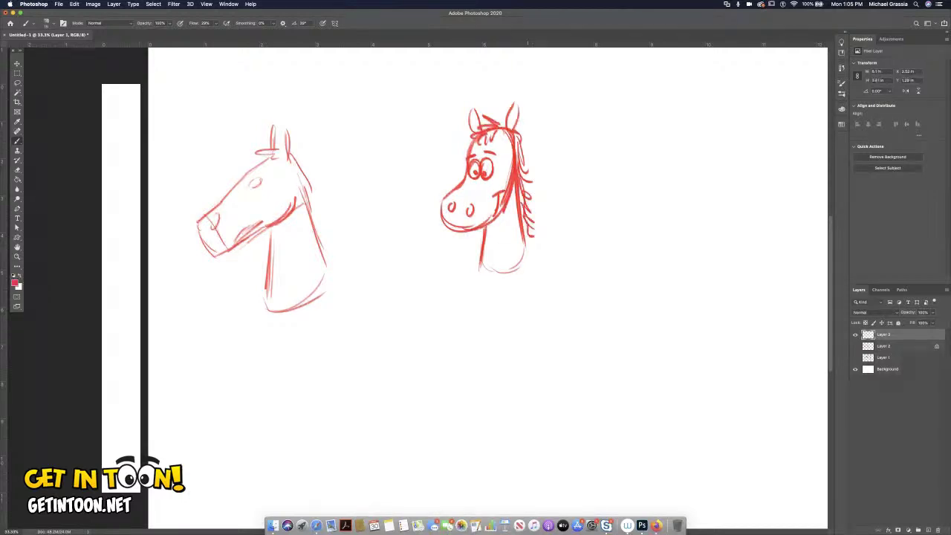
mouse_move(377, 89)
mouse_down()
mouse_move(342, 137)
mouse_move(388, 102)
mouse_move(373, 90)
mouse_move(395, 152)
mouse_move(388, 157)
mouse_up()
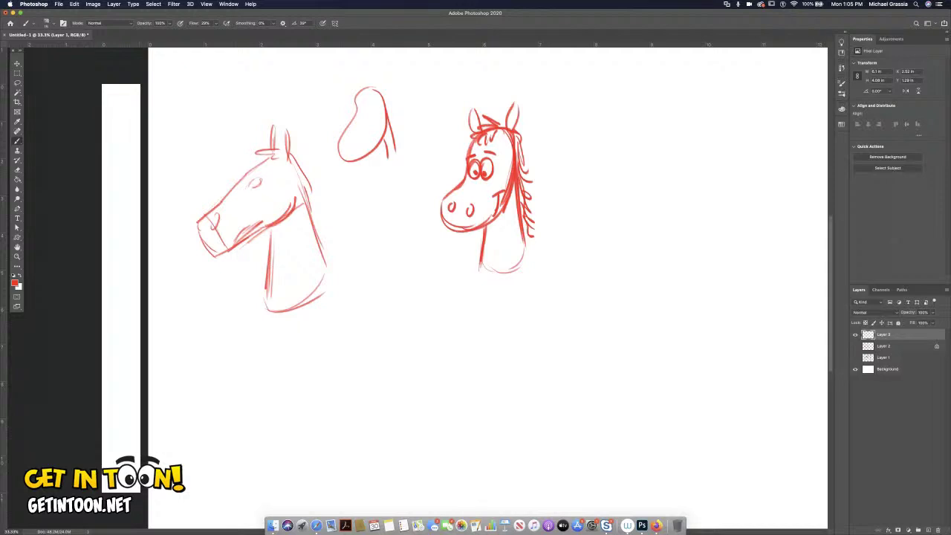
mouse_move(372, 168)
mouse_down()
mouse_move(420, 157)
mouse_move(374, 179)
mouse_up()
Step: Draw the cartoon horse's long pear-shaped body below its neck, with a rounded belly and a protruding rump
mouse_move(482, 260)
mouse_down()
mouse_move(462, 325)
mouse_move(460, 362)
mouse_move(474, 390)
mouse_move(463, 324)
mouse_move(474, 388)
mouse_up()
drag(525, 243, 539, 332)
drag(534, 266, 547, 350)
mouse_move(541, 323)
mouse_down()
mouse_move(562, 373)
mouse_move(513, 414)
mouse_up()
mouse_move(464, 364)
mouse_down()
mouse_move(508, 406)
mouse_move(534, 406)
mouse_up()
mouse_move(466, 381)
mouse_down()
mouse_move(514, 413)
mouse_move(535, 407)
mouse_up()
drag(561, 360, 525, 245)
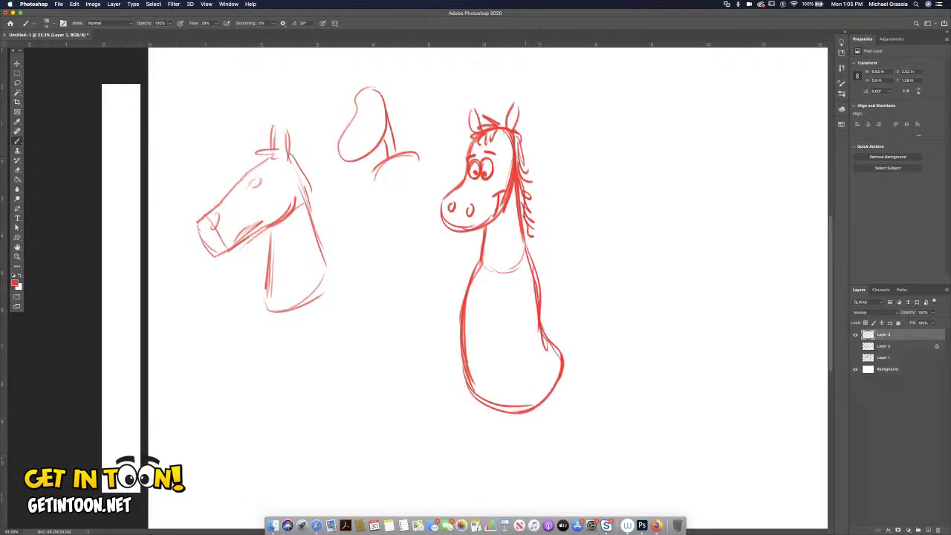
Step: Draw two slim, straight legs below the cartoon horse's body and finish them with rounded hooves
mouse_move(519, 401)
mouse_down()
mouse_move(526, 482)
mouse_move(541, 467)
mouse_move(539, 492)
mouse_up()
mouse_move(475, 398)
mouse_down()
mouse_move(485, 474)
mouse_move(492, 459)
mouse_move(498, 480)
mouse_up()
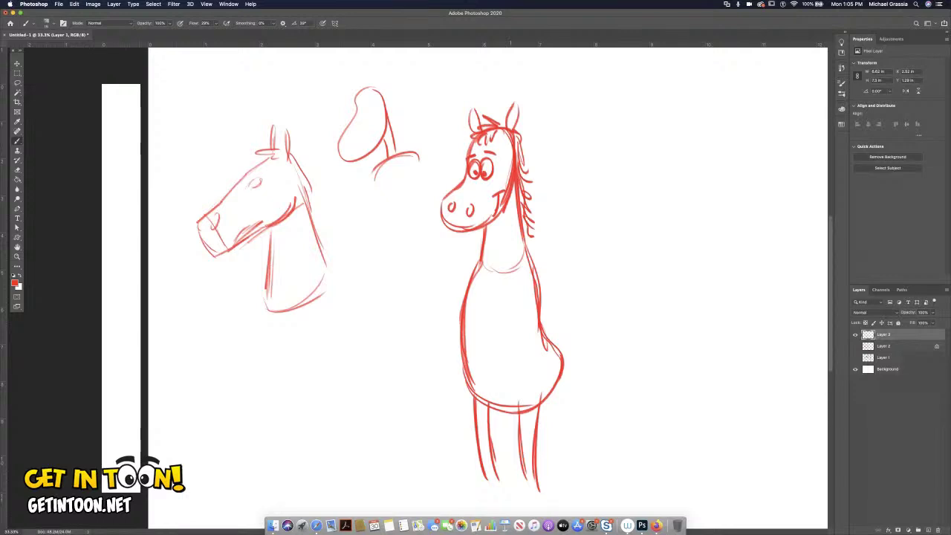
mouse_move(488, 475)
mouse_down()
mouse_move(477, 487)
mouse_move(502, 501)
mouse_move(483, 505)
mouse_move(508, 504)
mouse_up()
mouse_move(520, 470)
mouse_down()
mouse_move(541, 502)
mouse_move(518, 503)
mouse_up()
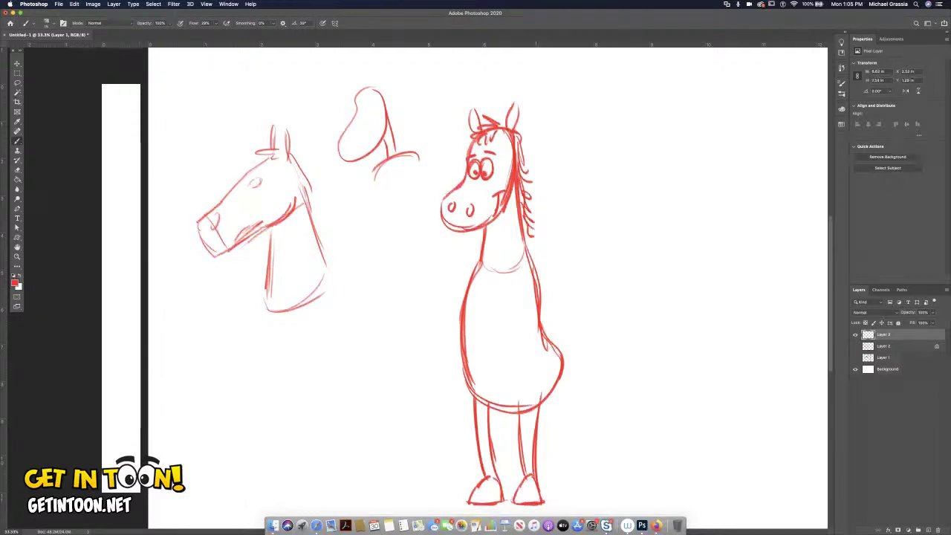
Step: Draw the cartoon horse's arms, one hanging and one reaching forward with hooves as hands, and add an arching tail
drag(518, 287, 512, 395)
mouse_move(513, 357)
mouse_down()
mouse_move(526, 370)
mouse_move(513, 394)
mouse_move(526, 389)
mouse_up()
mouse_move(467, 284)
mouse_down()
mouse_move(459, 296)
mouse_move(413, 287)
mouse_move(449, 310)
mouse_up()
mouse_move(413, 284)
mouse_down()
mouse_move(373, 296)
mouse_move(377, 312)
mouse_move(388, 315)
mouse_move(415, 299)
mouse_up()
mouse_move(551, 351)
mouse_down()
mouse_move(608, 438)
mouse_move(588, 354)
mouse_move(592, 434)
mouse_up()
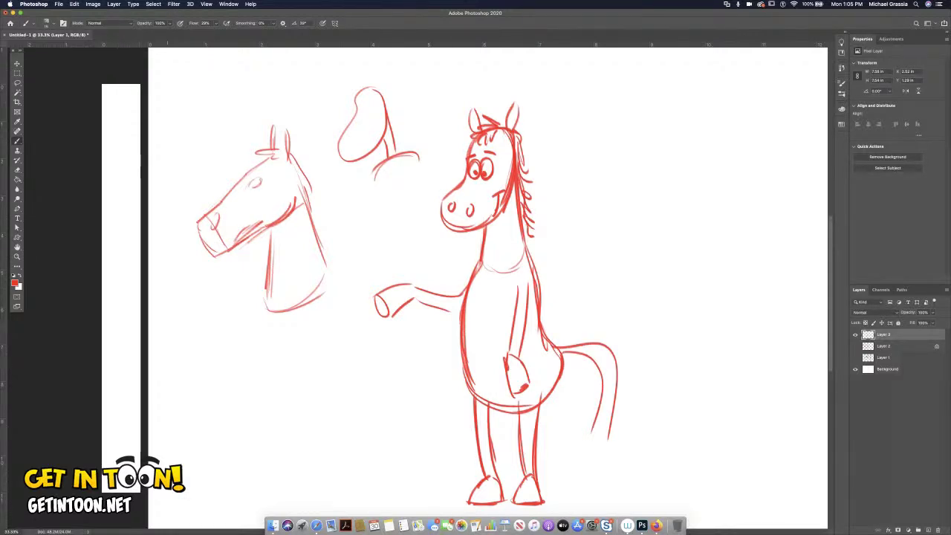
Step: Add tufts of fur above the cartoon horse's hooves on both arms and both legs
drag(408, 278, 415, 294)
drag(400, 301, 415, 298)
mouse_move(503, 354)
mouse_down()
mouse_move(508, 370)
mouse_move(519, 361)
mouse_up()
drag(484, 484, 528, 473)
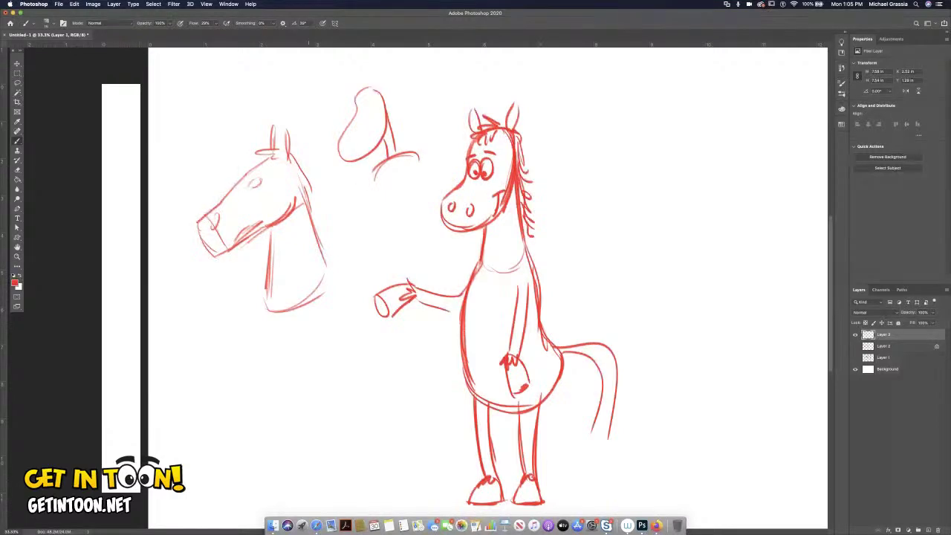
Step: Sketch a realistic horse leg below the realistic head, with a broad upper section, a knobby knee and an angled shin
drag(308, 333, 314, 386)
mouse_move(371, 351)
mouse_down()
mouse_move(375, 368)
mouse_move(349, 389)
mouse_up()
drag(308, 356, 320, 394)
drag(306, 336, 332, 430)
mouse_move(317, 392)
mouse_down()
mouse_move(339, 431)
mouse_move(331, 422)
mouse_move(357, 428)
mouse_up()
mouse_move(353, 394)
mouse_down()
mouse_move(363, 455)
mouse_move(339, 443)
mouse_move(340, 457)
mouse_move(313, 493)
mouse_up()
drag(361, 455, 343, 496)
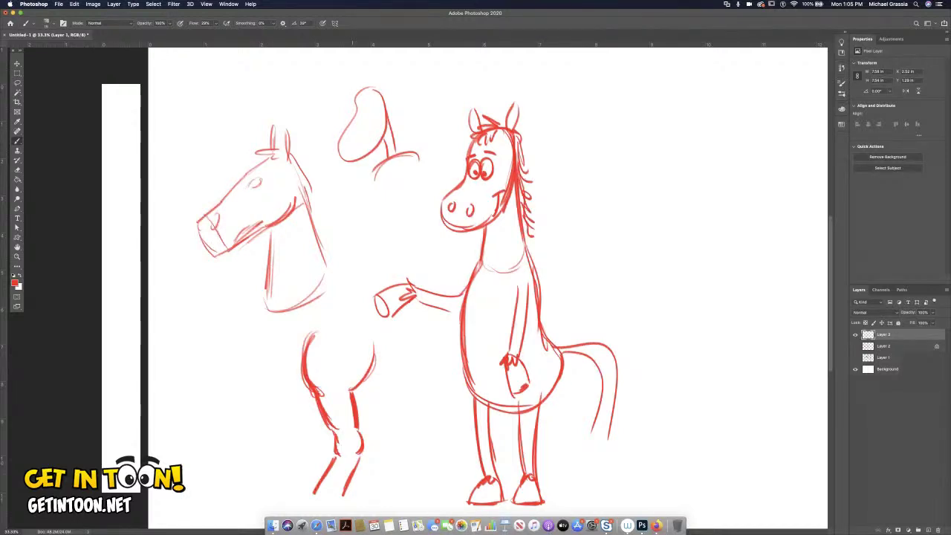
Step: Finish the realistic horse leg with an ankle joint and a wide hoof covered by a fringe of hair
scroll(488, 285, down, 5)
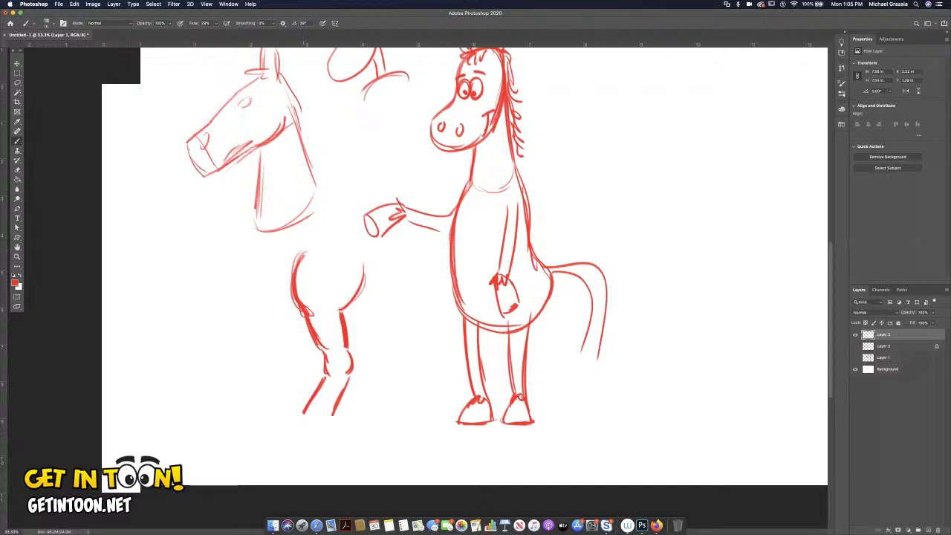
mouse_move(301, 419)
mouse_down()
mouse_move(288, 431)
mouse_move(296, 435)
mouse_up()
mouse_move(332, 408)
mouse_down()
mouse_move(319, 442)
mouse_move(281, 446)
mouse_move(269, 462)
mouse_move(318, 463)
mouse_up()
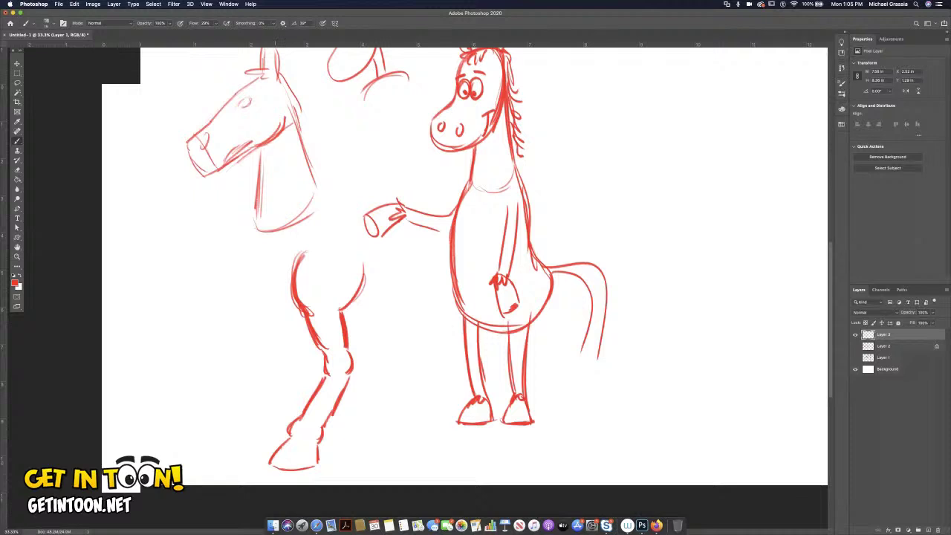
drag(289, 438, 278, 462)
drag(296, 445, 302, 461)
drag(305, 446, 312, 460)
drag(316, 445, 324, 459)
drag(321, 446, 326, 459)
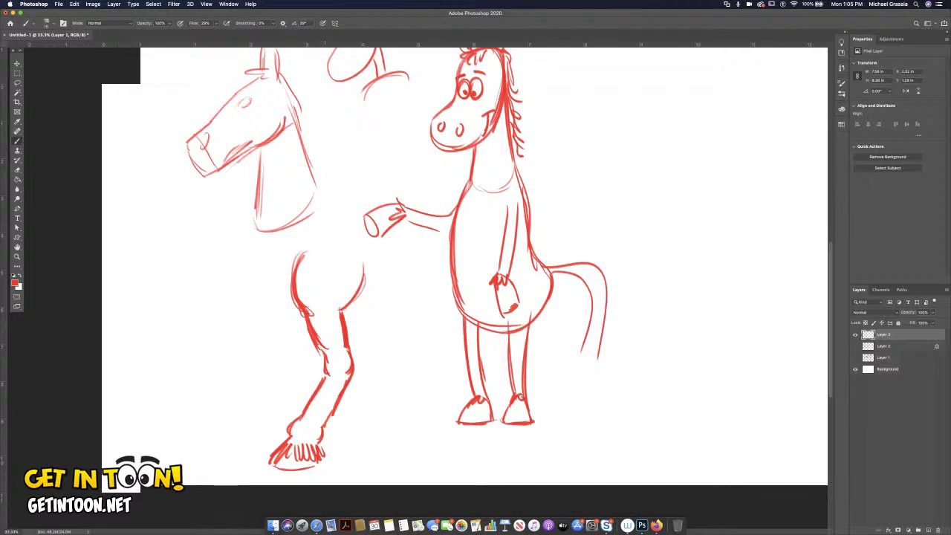
Step: Sketch a second cartoon horse's wedge-shaped head and thick flaring neck in the empty area beyond the first horse's tail
scroll(484, 285, up, 2)
scroll(484, 284, right, 7)
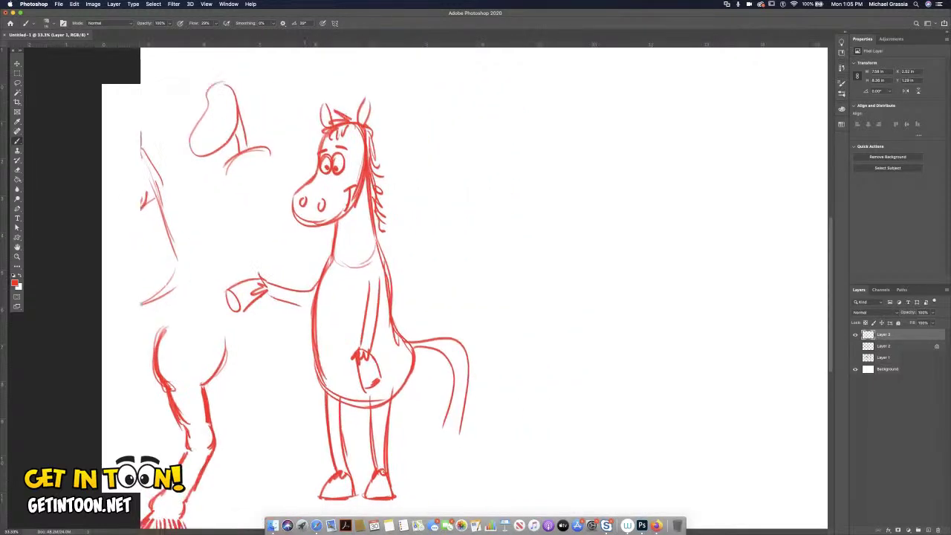
scroll(484, 285, right, 1)
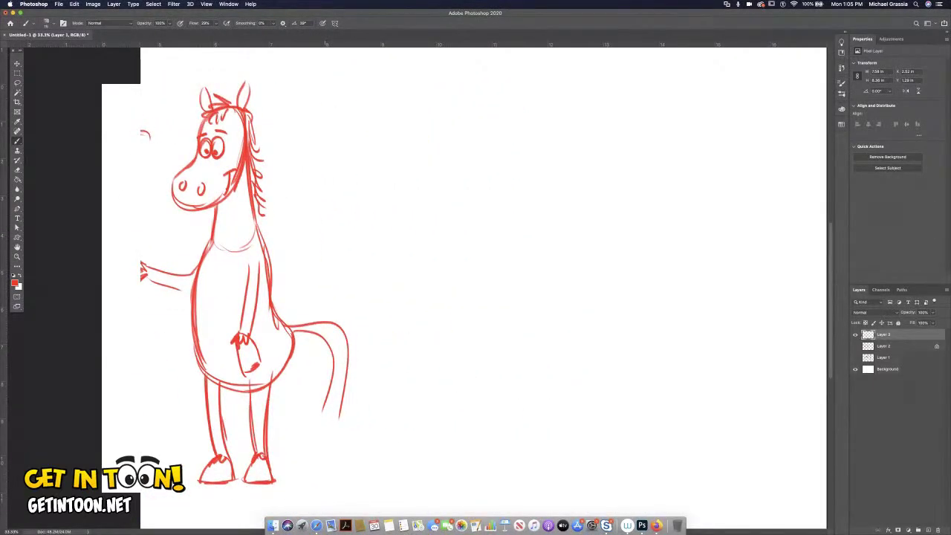
mouse_move(554, 115)
mouse_down()
mouse_move(570, 112)
mouse_move(582, 126)
mouse_move(510, 177)
mouse_move(523, 195)
mouse_move(565, 200)
mouse_up()
drag(579, 133, 565, 198)
mouse_move(580, 133)
mouse_down()
mouse_move(565, 197)
mouse_move(510, 177)
mouse_move(532, 195)
mouse_move(583, 152)
mouse_move(587, 202)
mouse_move(549, 223)
mouse_move(591, 209)
mouse_move(536, 228)
mouse_move(543, 214)
mouse_move(593, 195)
mouse_move(611, 211)
mouse_up()
drag(586, 176, 607, 210)
Step: Draw the second horse's torso with a broad, puffed-out chest narrowing to a small rounded waist
drag(527, 240, 540, 295)
drag(521, 258, 543, 304)
drag(533, 291, 542, 297)
drag(629, 245, 596, 336)
mouse_move(532, 293)
mouse_down()
mouse_move(541, 346)
mouse_move(576, 355)
mouse_move(599, 306)
mouse_up()
mouse_move(597, 343)
mouse_down()
mouse_move(623, 274)
mouse_move(615, 282)
mouse_up()
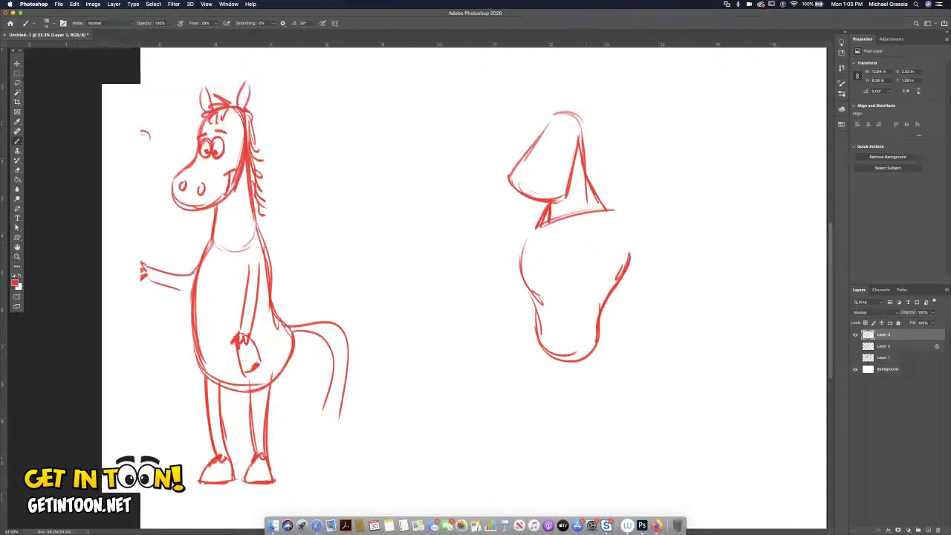
Step: Draw the second horse's two jointed legs, each ending in a hoof with a tuft of fur
mouse_move(573, 354)
mouse_down()
mouse_move(581, 412)
mouse_move(596, 381)
mouse_move(604, 469)
mouse_up()
mouse_move(601, 416)
mouse_down()
mouse_move(605, 458)
mouse_move(575, 464)
mouse_move(597, 472)
mouse_move(550, 496)
mouse_move(600, 494)
mouse_up()
drag(570, 465, 576, 475)
drag(537, 336, 545, 395)
mouse_move(531, 358)
mouse_down()
mouse_move(545, 398)
mouse_move(544, 448)
mouse_up()
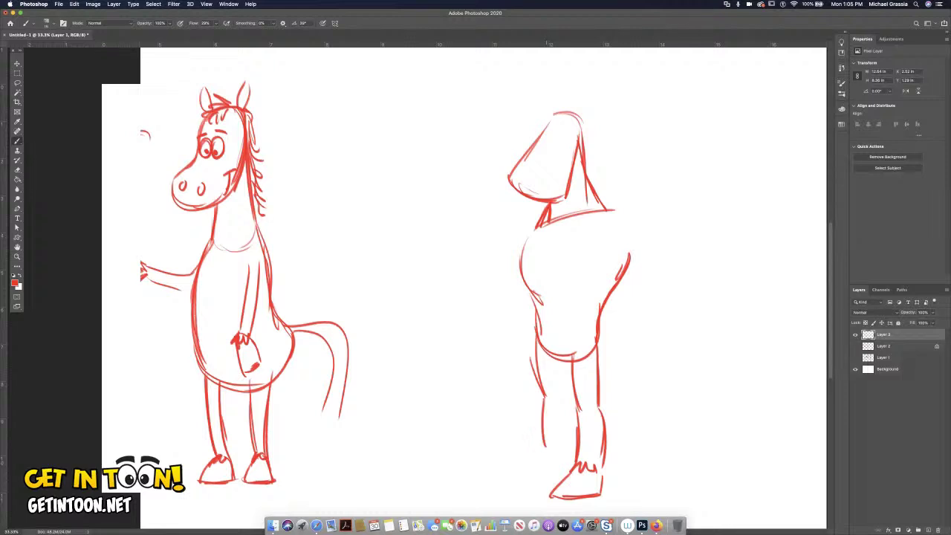
drag(569, 362, 561, 452)
drag(565, 417, 564, 458)
mouse_move(563, 393)
mouse_down()
mouse_move(548, 457)
mouse_move(560, 455)
mouse_move(523, 483)
mouse_up()
drag(523, 485, 562, 480)
drag(562, 463, 563, 480)
Step: Draw the second horse's shoulders and bent arms with its hooves near the waist, and start a short tail
mouse_move(605, 211)
mouse_down()
mouse_move(644, 240)
mouse_move(650, 265)
mouse_up()
mouse_move(602, 255)
mouse_down()
mouse_move(635, 286)
mouse_move(626, 316)
mouse_up()
mouse_move(650, 265)
mouse_down()
mouse_move(642, 315)
mouse_move(619, 327)
mouse_move(639, 325)
mouse_move(616, 339)
mouse_move(642, 336)
mouse_up()
mouse_move(535, 225)
mouse_down()
mouse_move(481, 298)
mouse_move(518, 310)
mouse_move(523, 273)
mouse_move(530, 301)
mouse_up()
drag(508, 287, 534, 302)
mouse_move(511, 304)
mouse_down()
mouse_move(519, 314)
mouse_move(507, 329)
mouse_move(529, 328)
mouse_up()
mouse_move(603, 336)
mouse_down()
mouse_move(642, 388)
mouse_move(615, 368)
mouse_up()
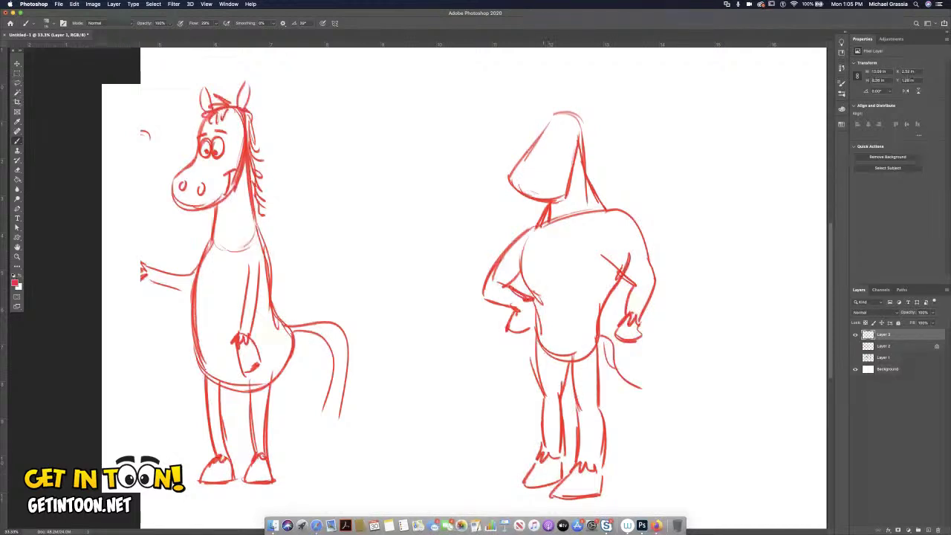
Step: Add closed eyes, nostrils, a curly forelock and a wavy mane to the second horse, plus an extra stroke on its upper torso
mouse_move(543, 139)
mouse_down()
mouse_move(566, 137)
mouse_move(560, 126)
mouse_up()
mouse_move(530, 160)
mouse_down()
mouse_move(527, 172)
mouse_move(541, 176)
mouse_move(533, 155)
mouse_move(565, 177)
mouse_up()
mouse_move(589, 110)
mouse_down()
mouse_move(582, 130)
mouse_move(562, 88)
mouse_move(536, 93)
mouse_move(572, 115)
mouse_move(608, 168)
mouse_move(625, 174)
mouse_move(607, 205)
mouse_up()
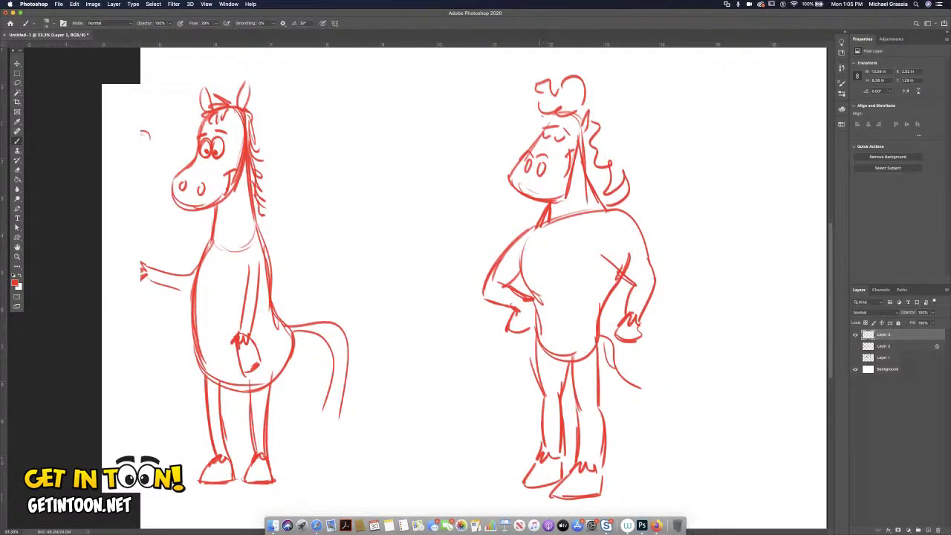
drag(611, 239, 595, 262)
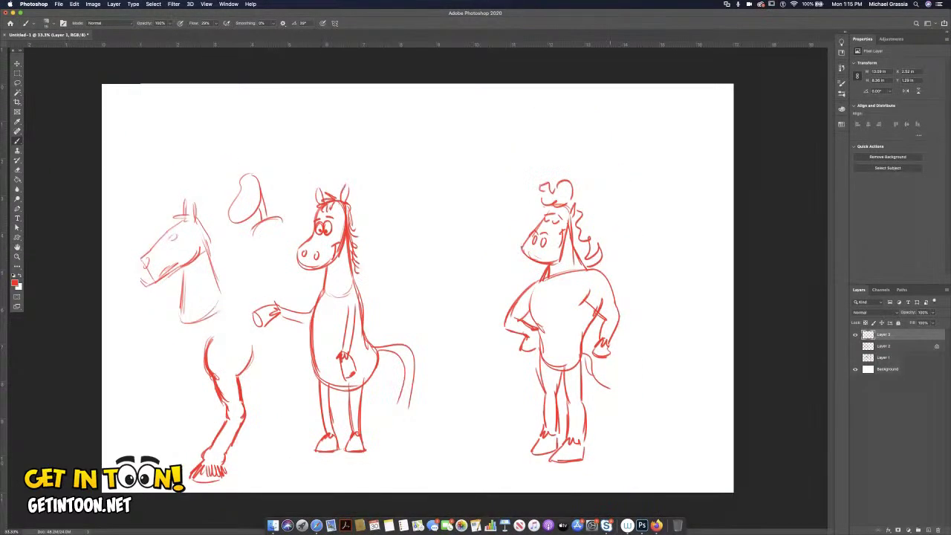
Step: Hide the horse drawings and, on a new layer, sketch a round head with curved vertical and horizontal guidelines
click(856, 334)
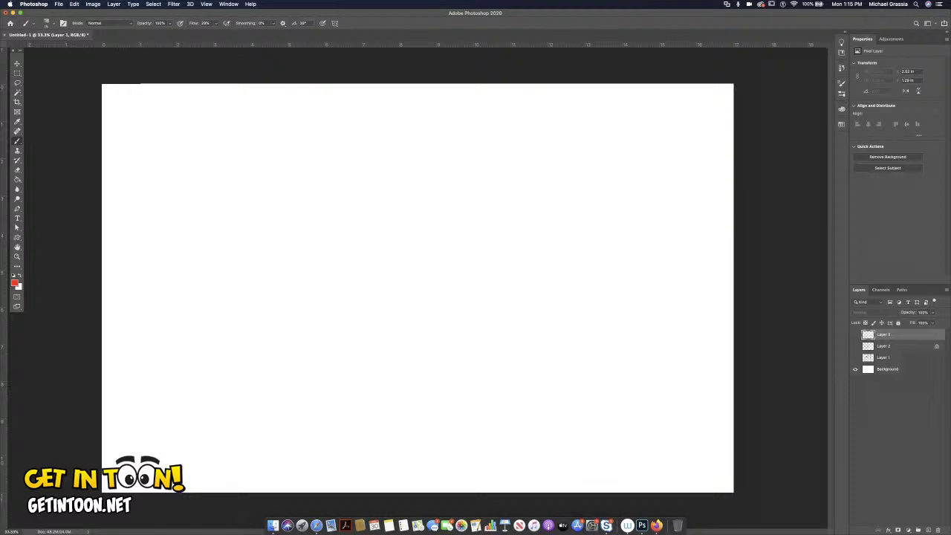
key(super+shift+alt+n)
mouse_move(238, 206)
mouse_down()
mouse_move(231, 138)
mouse_move(275, 200)
mouse_move(216, 202)
mouse_up()
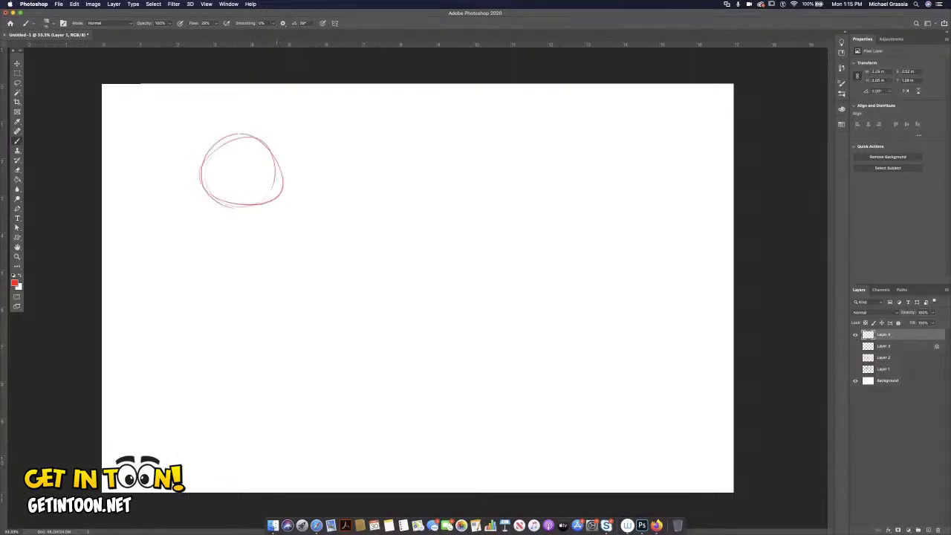
drag(232, 146, 236, 216)
mouse_move(214, 175)
mouse_down()
mouse_move(199, 175)
mouse_move(275, 176)
mouse_move(199, 174)
mouse_up()
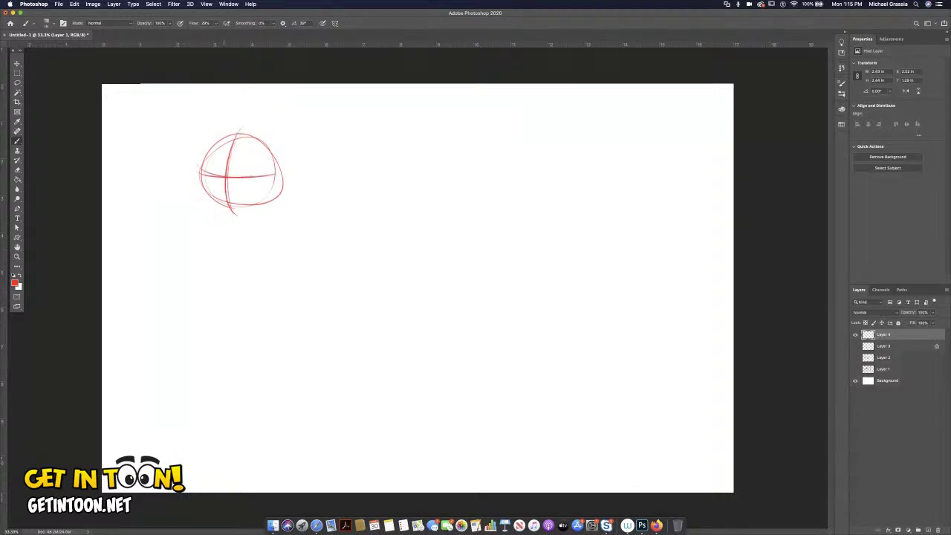
Step: Draw two oval eyes above the head's horizontal guideline, a long oval snout below it and a round nose at the snout's tip
mouse_move(222, 175)
mouse_down()
mouse_move(232, 156)
mouse_move(220, 171)
mouse_move(236, 171)
mouse_up()
mouse_move(209, 172)
mouse_down()
mouse_move(238, 180)
mouse_move(246, 202)
mouse_up()
mouse_move(217, 173)
mouse_down()
mouse_move(232, 177)
mouse_move(245, 201)
mouse_up()
drag(208, 170, 243, 206)
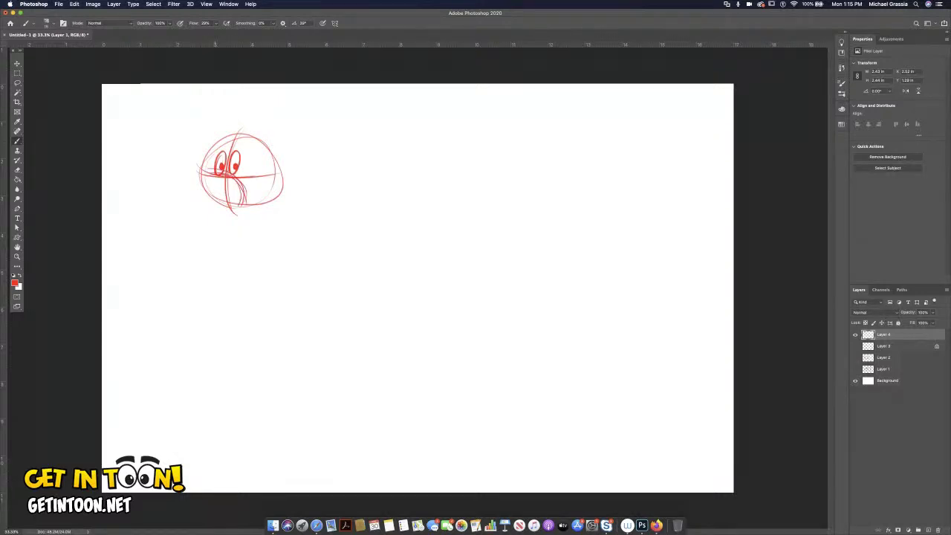
mouse_move(207, 172)
mouse_down()
mouse_move(169, 188)
mouse_move(186, 211)
mouse_move(242, 206)
mouse_move(165, 183)
mouse_move(236, 171)
mouse_move(232, 211)
mouse_up()
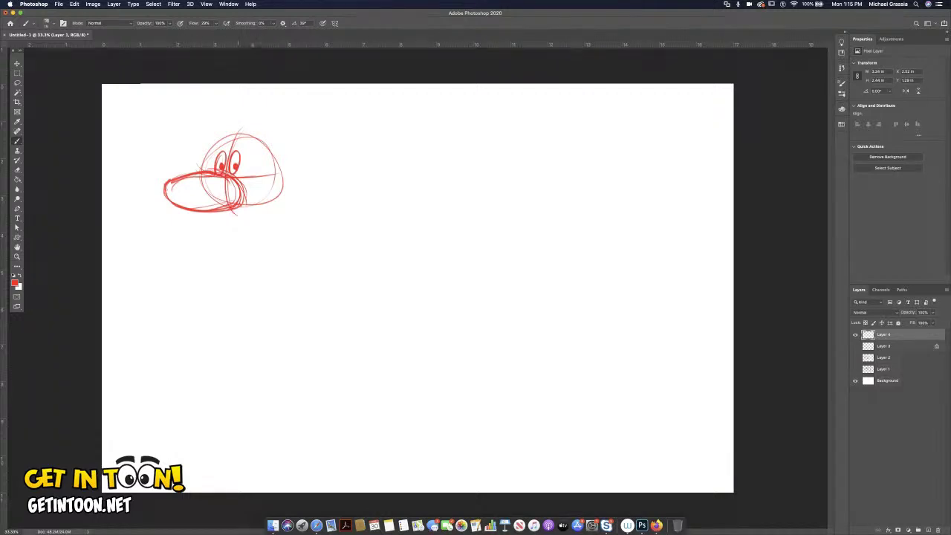
mouse_move(176, 178)
mouse_down()
mouse_move(159, 183)
mouse_move(177, 186)
mouse_up()
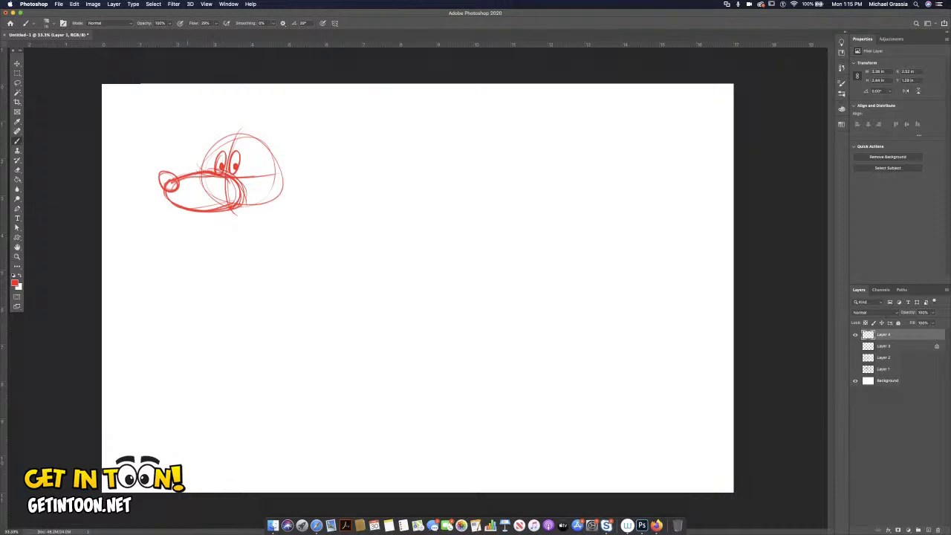
Step: Darken the dog head's forehead, cheek and jaw outlines, and add raised eyebrows and a small curve beneath the nose
drag(216, 140, 200, 173)
mouse_move(235, 208)
mouse_down()
mouse_move(266, 192)
mouse_move(254, 202)
mouse_up()
mouse_move(159, 184)
mouse_down()
mouse_move(155, 201)
mouse_move(174, 195)
mouse_up()
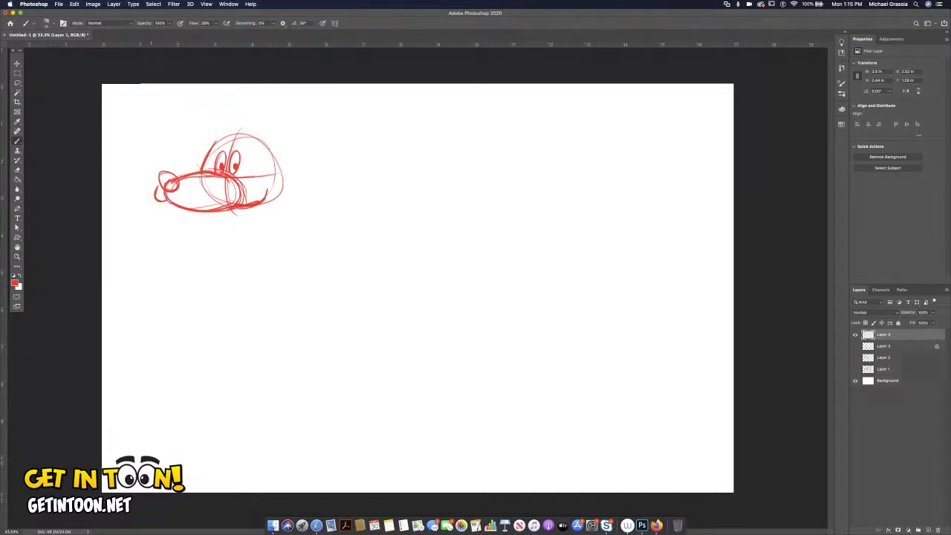
mouse_move(217, 149)
mouse_down()
mouse_move(244, 142)
mouse_move(280, 170)
mouse_move(284, 183)
mouse_move(266, 199)
mouse_up()
mouse_move(268, 141)
mouse_down()
mouse_move(279, 176)
mouse_move(266, 199)
mouse_up()
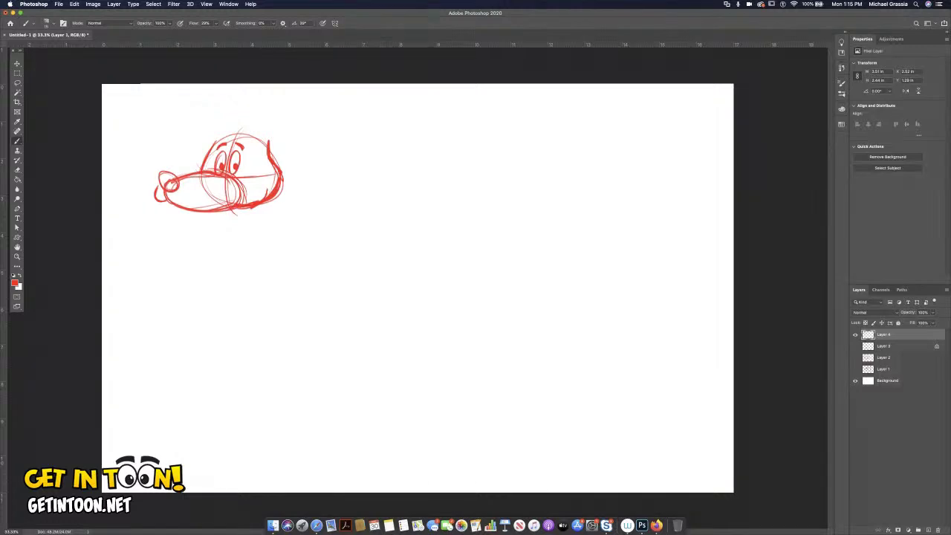
Step: Erase the forehead line in front of the eyes and redraw it as an inward curve meeting the snout
key(e)
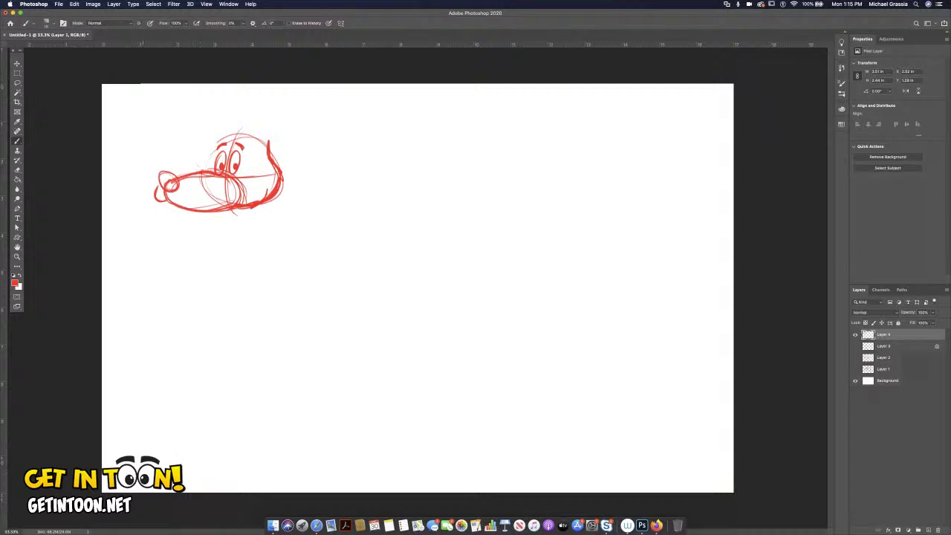
key(b)
drag(211, 144, 197, 171)
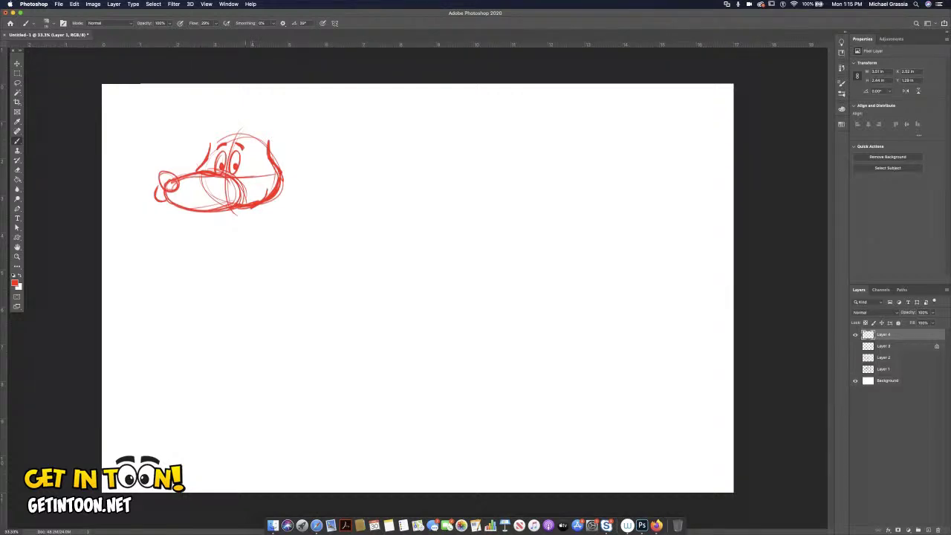
Step: Draw two small round ears on the dog's head and an open lower jaw beneath the snout
mouse_move(258, 134)
mouse_down()
mouse_move(269, 120)
mouse_move(280, 136)
mouse_move(272, 125)
mouse_up()
mouse_move(200, 142)
mouse_down()
mouse_move(213, 139)
mouse_move(206, 128)
mouse_up()
drag(192, 215, 240, 211)
drag(244, 205, 254, 199)
mouse_move(208, 221)
mouse_down()
mouse_move(223, 214)
mouse_move(202, 229)
mouse_move(250, 208)
mouse_up()
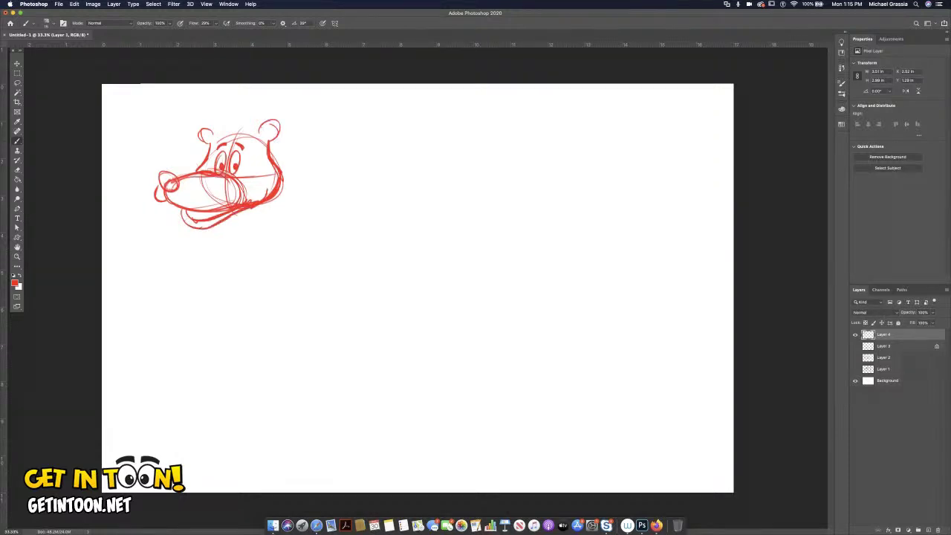
Step: Replace the dog's round ears with large pointed ones, and add a hair tuft, whiskers and whisker dots
key(e)
drag(260, 122, 269, 127)
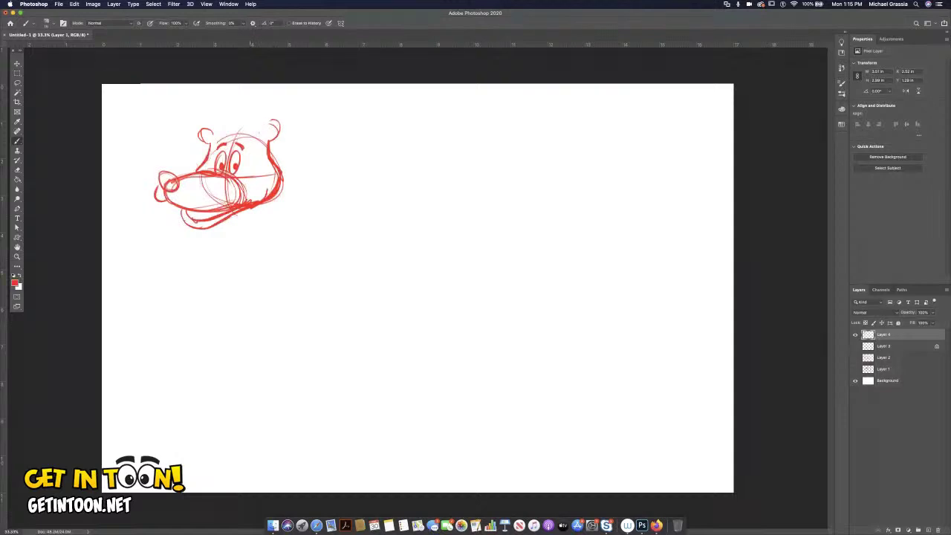
drag(279, 131, 270, 141)
drag(211, 130, 199, 137)
key(b)
mouse_move(260, 131)
mouse_down()
mouse_move(293, 117)
mouse_move(287, 167)
mouse_up()
drag(220, 132, 192, 160)
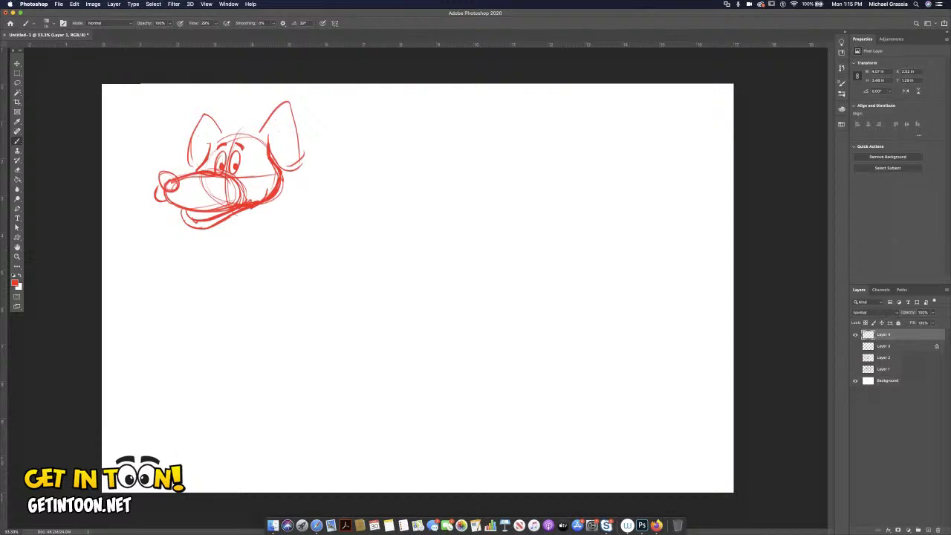
mouse_move(248, 131)
mouse_down()
mouse_move(231, 122)
mouse_move(223, 137)
mouse_up()
mouse_move(157, 191)
mouse_down()
mouse_move(140, 197)
mouse_move(143, 205)
mouse_move(179, 219)
mouse_up()
Step: Sketch a second, angular head with a tapered jaw, narrow angry eyes, a pointed muzzle and a dark nose
mouse_move(376, 140)
mouse_down()
mouse_move(420, 134)
mouse_move(435, 151)
mouse_move(382, 201)
mouse_move(392, 209)
mouse_move(424, 187)
mouse_move(435, 153)
mouse_up()
drag(430, 180, 401, 211)
drag(432, 152, 400, 209)
drag(375, 171, 395, 209)
mouse_move(377, 176)
mouse_down()
mouse_move(407, 184)
mouse_move(349, 192)
mouse_move(403, 208)
mouse_up()
mouse_move(354, 186)
mouse_down()
mouse_move(366, 194)
mouse_move(348, 200)
mouse_move(370, 195)
mouse_move(363, 210)
mouse_move(355, 198)
mouse_move(367, 200)
mouse_move(416, 158)
mouse_move(380, 173)
mouse_move(401, 170)
mouse_up()
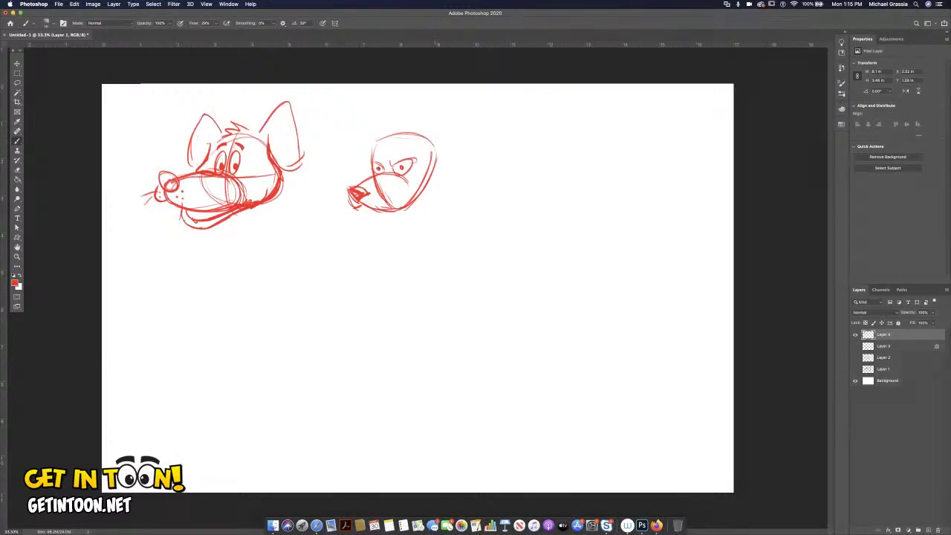
Step: Draw short pointed ears with folded tips on the angry dog's head
mouse_move(425, 142)
mouse_down()
mouse_move(446, 128)
mouse_move(437, 159)
mouse_up()
mouse_move(447, 128)
mouse_down()
mouse_move(436, 163)
mouse_move(446, 127)
mouse_move(429, 140)
mouse_up()
mouse_move(361, 137)
mouse_down()
mouse_move(372, 137)
mouse_move(371, 156)
mouse_up()
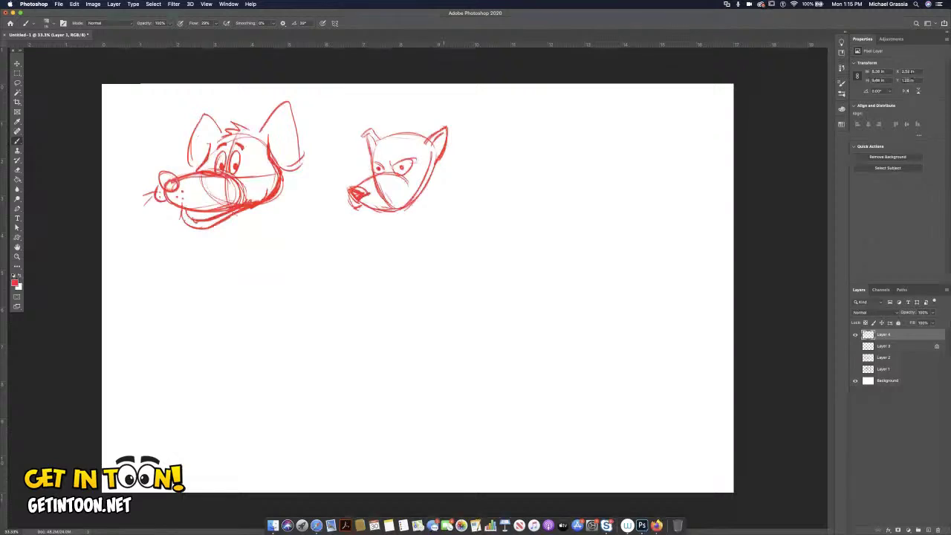
drag(446, 128, 453, 134)
Step: Give the angry dog an open mouth with sharp teeth and a long lower jaw, and darken its top head line
drag(380, 208, 410, 194)
mouse_move(410, 194)
mouse_down()
mouse_move(409, 222)
mouse_move(377, 221)
mouse_move(403, 226)
mouse_move(362, 212)
mouse_move(400, 208)
mouse_up()
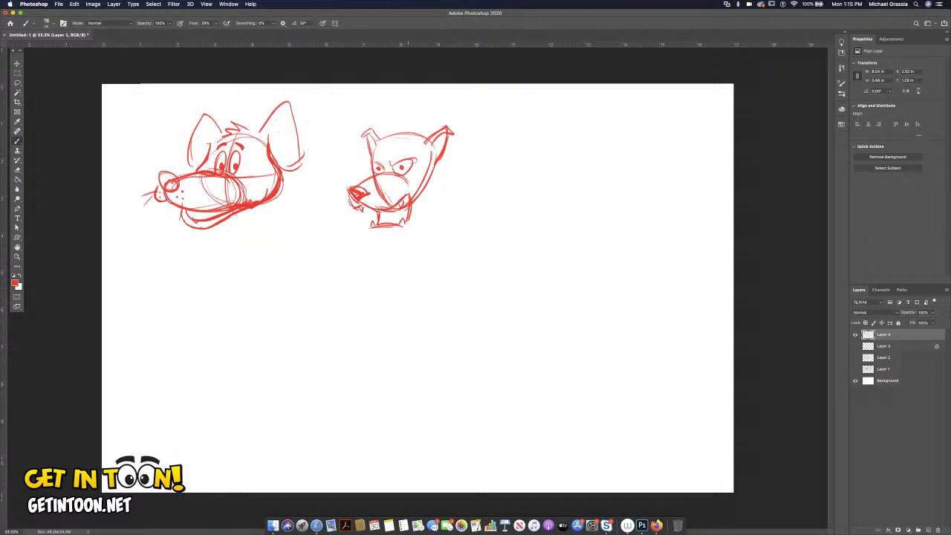
mouse_move(434, 162)
mouse_down()
mouse_move(411, 229)
mouse_move(368, 230)
mouse_move(378, 239)
mouse_move(405, 235)
mouse_up()
mouse_move(421, 137)
mouse_down()
mouse_move(394, 131)
mouse_move(385, 139)
mouse_up()
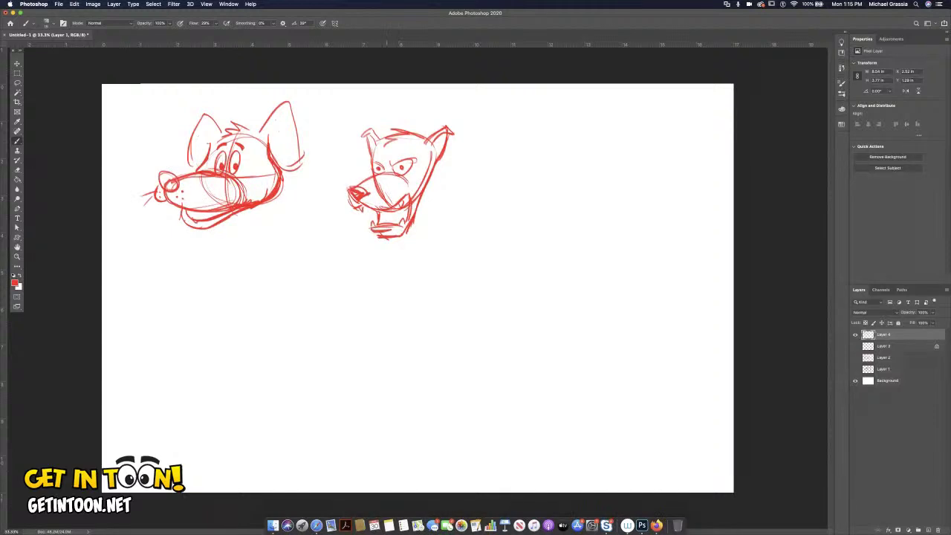
Step: Erase the construction lines inside the angry dog's muzzle and clean up its cheek line
key(e)
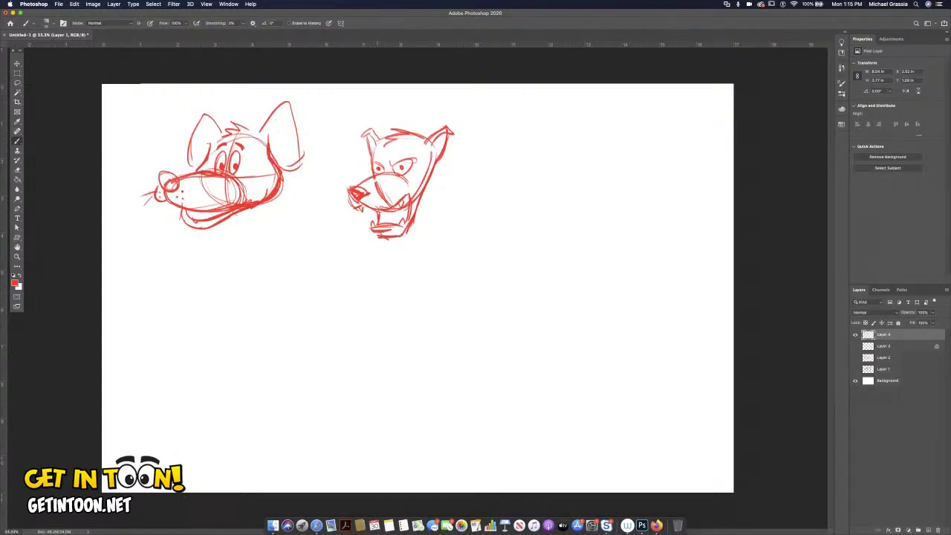
drag(377, 186, 383, 196)
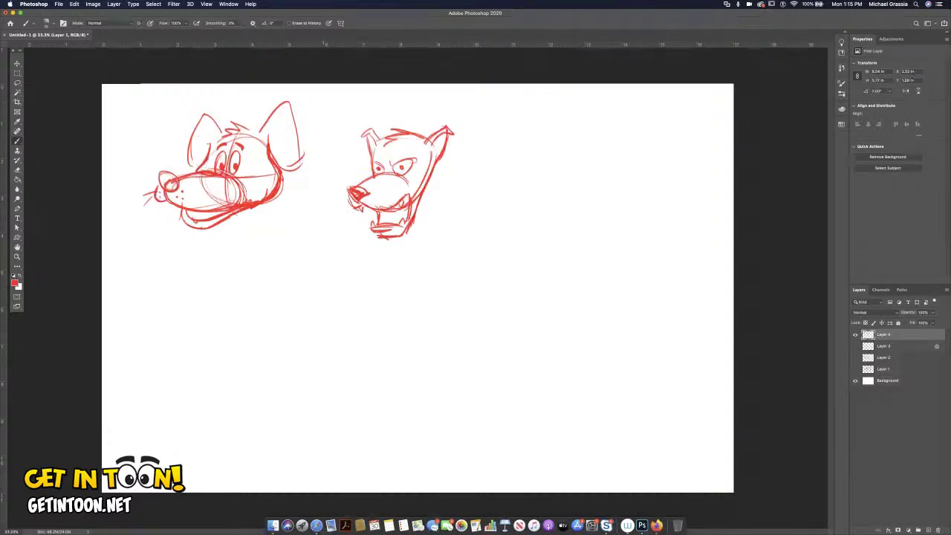
drag(416, 195, 420, 183)
key(b)
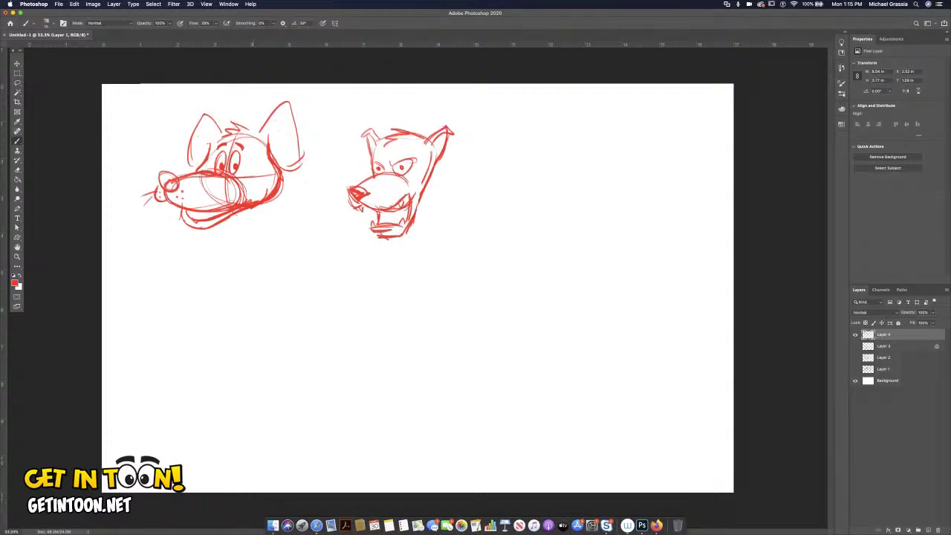
Step: Sketch a round puppy head below with tall oval eyes, a small smiling muzzle and long drooping ears
mouse_move(269, 260)
mouse_down()
mouse_move(297, 321)
mouse_move(257, 275)
mouse_up()
mouse_move(281, 305)
mouse_down()
mouse_move(253, 311)
mouse_move(255, 322)
mouse_move(280, 306)
mouse_move(265, 324)
mouse_move(248, 303)
mouse_move(287, 266)
mouse_move(271, 275)
mouse_move(281, 299)
mouse_move(249, 296)
mouse_move(260, 271)
mouse_up()
mouse_move(255, 311)
mouse_down()
mouse_move(267, 318)
mouse_move(242, 318)
mouse_move(277, 313)
mouse_up()
mouse_move(306, 261)
mouse_down()
mouse_move(330, 243)
mouse_move(314, 316)
mouse_move(345, 284)
mouse_up()
mouse_move(326, 245)
mouse_down()
mouse_move(345, 321)
mouse_move(312, 281)
mouse_up()
mouse_move(272, 248)
mouse_down()
mouse_move(239, 285)
mouse_move(242, 304)
mouse_up()
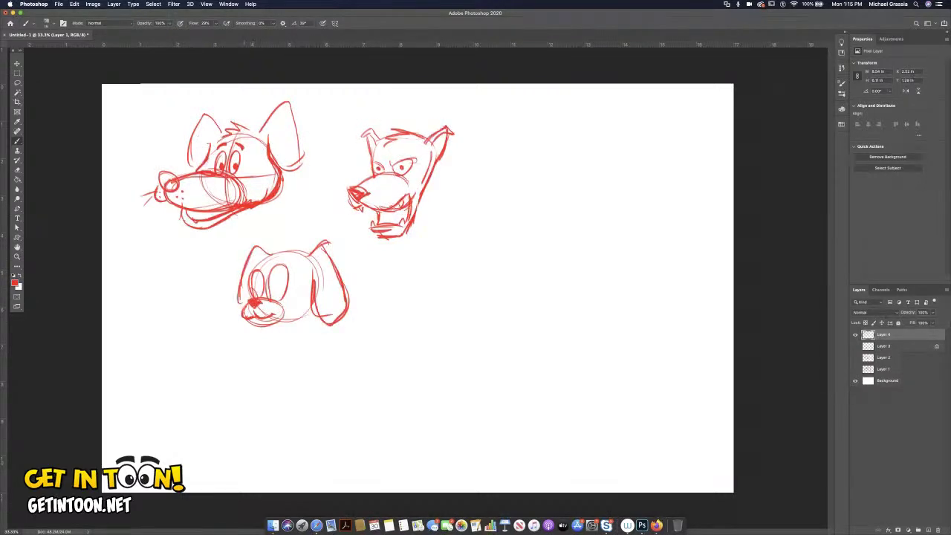
Step: Add pupils, a hair tuft and a collar to the puppy, and draw its small body, four legs and curved tail
mouse_move(291, 246)
mouse_down()
mouse_move(272, 264)
mouse_move(282, 301)
mouse_move(262, 296)
mouse_move(288, 328)
mouse_move(307, 321)
mouse_up()
mouse_move(307, 321)
mouse_down()
mouse_move(280, 325)
mouse_move(300, 355)
mouse_move(336, 347)
mouse_move(316, 358)
mouse_move(282, 348)
mouse_move(327, 369)
mouse_move(307, 375)
mouse_move(290, 363)
mouse_up()
mouse_move(298, 346)
mouse_down()
mouse_move(299, 371)
mouse_move(272, 375)
mouse_move(299, 378)
mouse_move(263, 373)
mouse_up()
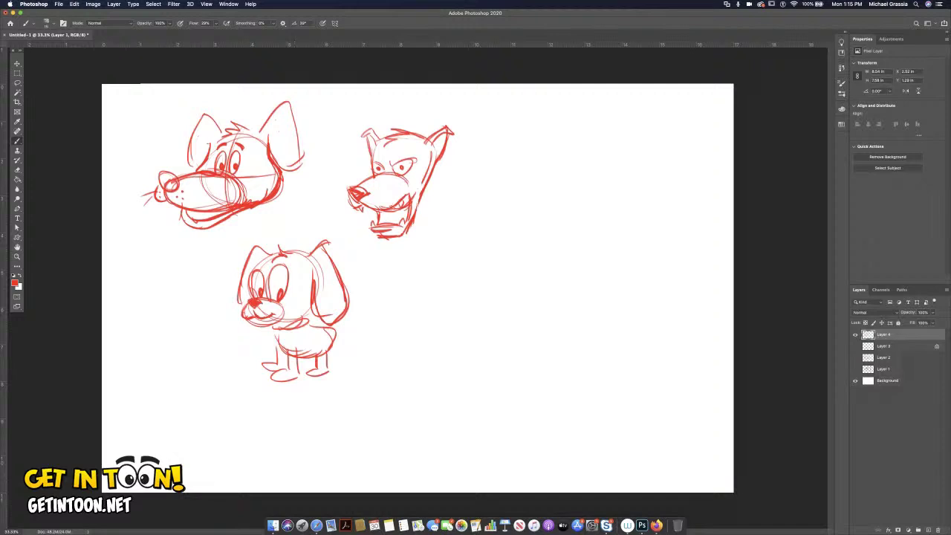
drag(336, 327, 341, 336)
Step: Sketch a round cat head with a small muzzle, nose and smile, tiny oval eyes and two pointed ears
mouse_move(452, 256)
mouse_down()
mouse_move(520, 269)
mouse_move(494, 214)
mouse_up()
mouse_move(494, 290)
mouse_down()
mouse_move(453, 269)
mouse_move(476, 296)
mouse_move(475, 276)
mouse_move(467, 282)
mouse_move(483, 285)
mouse_up()
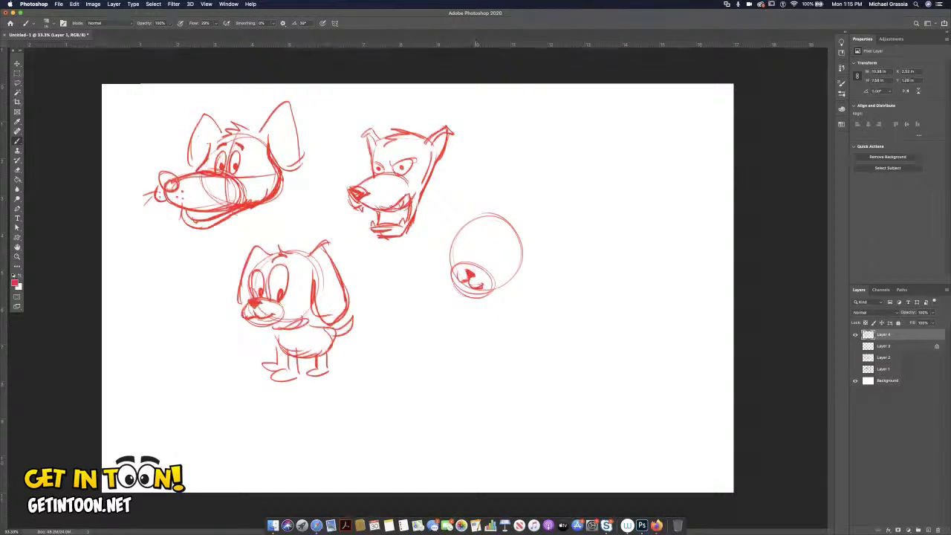
mouse_move(469, 261)
mouse_down()
mouse_move(471, 252)
mouse_move(487, 268)
mouse_up()
mouse_move(480, 217)
mouse_down()
mouse_move(467, 198)
mouse_move(457, 235)
mouse_up()
mouse_move(465, 202)
mouse_down()
mouse_move(473, 218)
mouse_move(460, 226)
mouse_up()
mouse_move(520, 236)
mouse_down()
mouse_move(541, 229)
mouse_move(525, 261)
mouse_up()
mouse_move(532, 246)
mouse_down()
mouse_move(525, 255)
mouse_move(535, 235)
mouse_up()
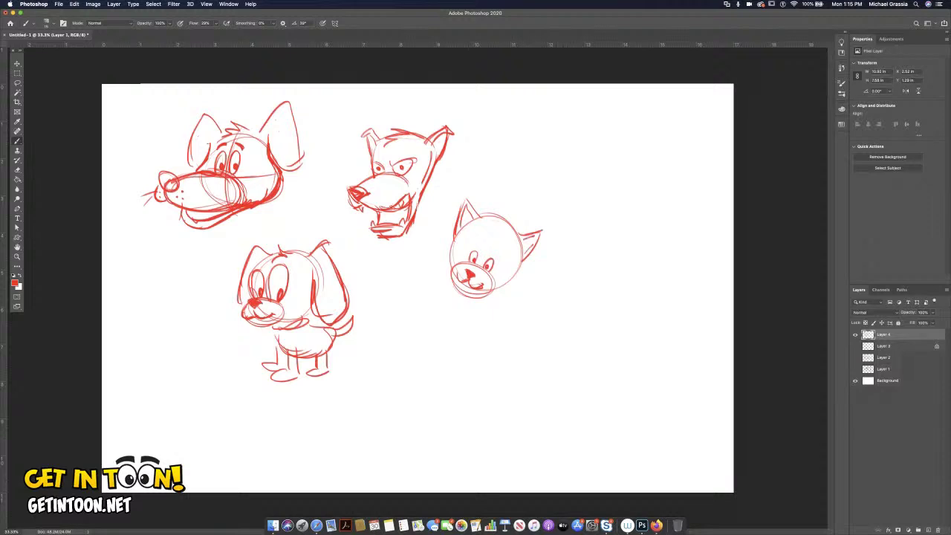
Step: Erase the cat's tiny eyes and redraw them as large ovals with pupils
key(e)
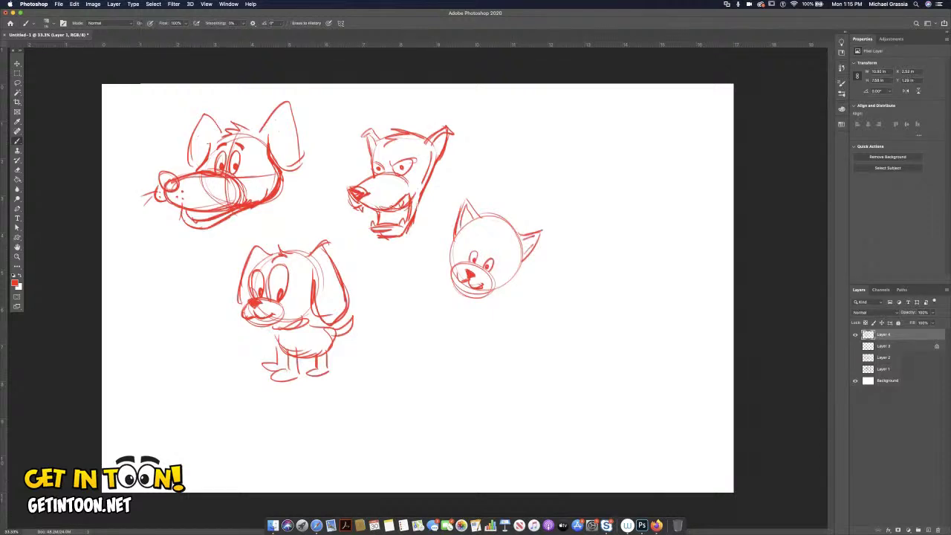
mouse_move(469, 258)
mouse_down()
mouse_move(493, 264)
mouse_move(489, 272)
mouse_up()
key(b)
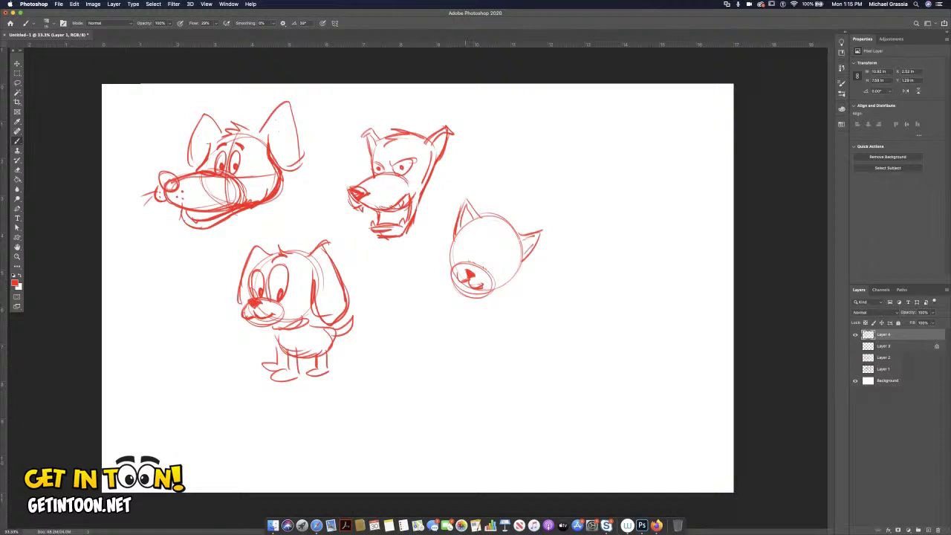
mouse_move(465, 259)
mouse_down()
mouse_move(470, 238)
mouse_move(486, 235)
mouse_move(481, 260)
mouse_move(508, 251)
mouse_move(496, 275)
mouse_move(476, 253)
mouse_up()
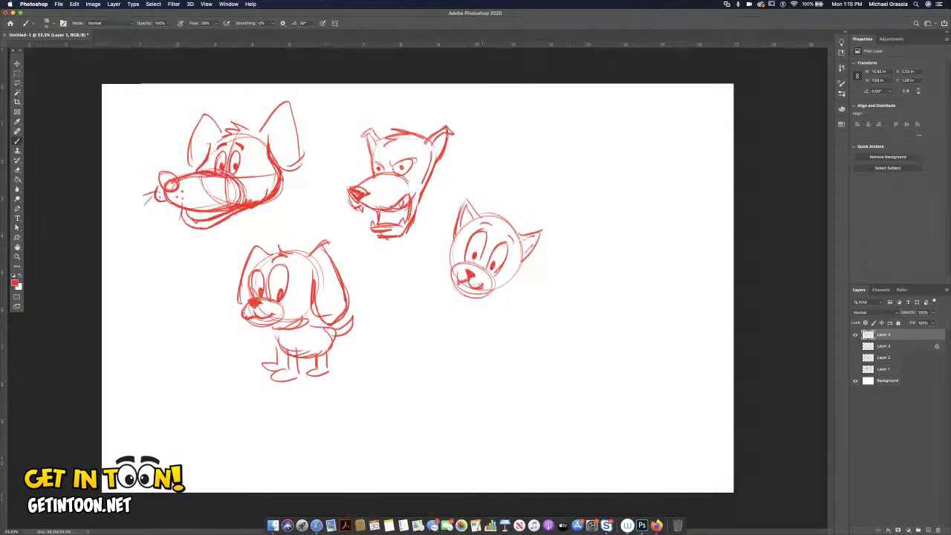
Step: Add jagged fur to both of the cat's cheeks and a hair tuft between its ears
drag(451, 244, 436, 264)
drag(446, 253, 442, 278)
drag(446, 267, 447, 281)
mouse_move(518, 262)
mouse_down()
mouse_move(502, 299)
mouse_move(483, 301)
mouse_up()
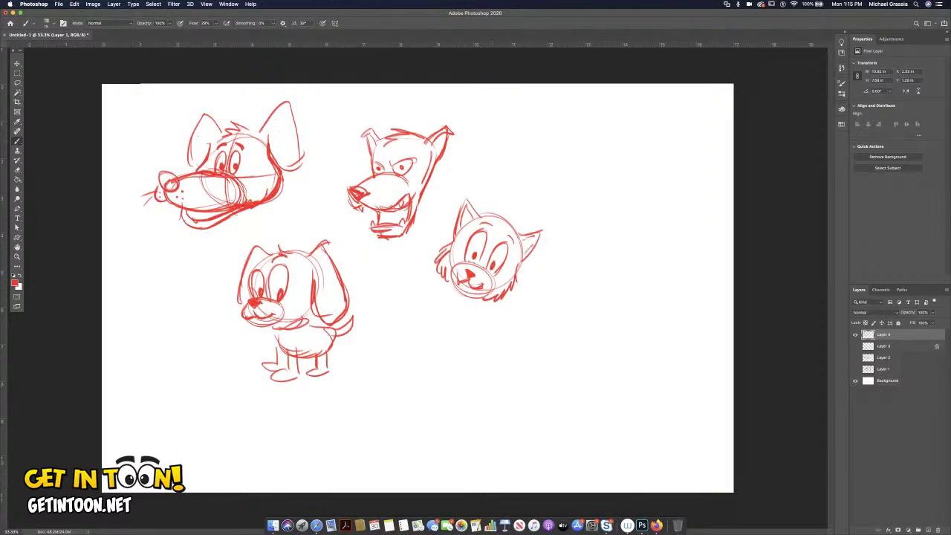
drag(516, 235, 508, 221)
drag(489, 214, 502, 217)
Step: Sketch a monkey head from two overlapping circles, adding eyes, a nose, a wide smile, an ear and a hairline
mouse_move(567, 302)
mouse_down()
mouse_move(539, 336)
mouse_move(568, 303)
mouse_up()
mouse_move(553, 346)
mouse_down()
mouse_move(549, 389)
mouse_move(557, 350)
mouse_up()
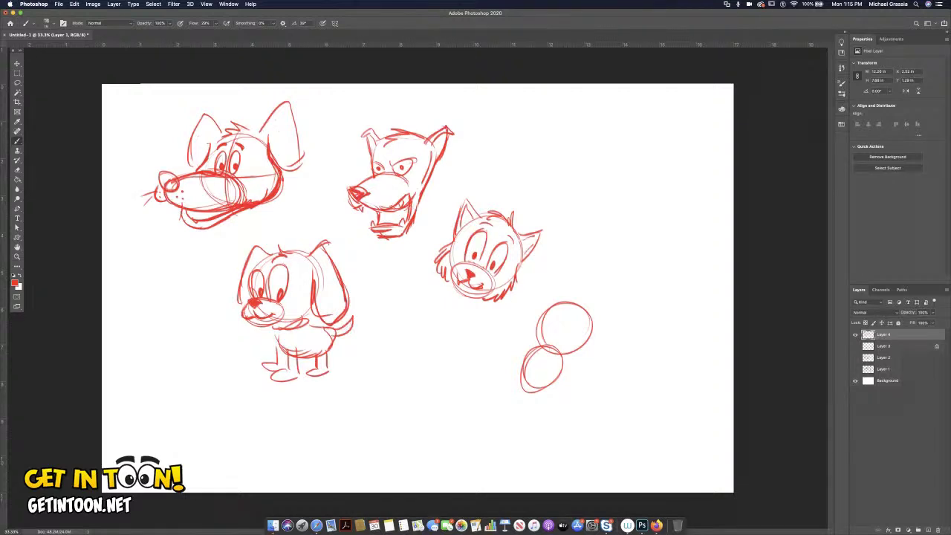
mouse_move(550, 341)
mouse_down()
mouse_move(540, 349)
mouse_move(561, 339)
mouse_move(551, 327)
mouse_up()
mouse_move(538, 351)
mouse_down()
mouse_move(527, 378)
mouse_move(550, 364)
mouse_up()
drag(546, 364, 555, 361)
mouse_move(586, 312)
mouse_down()
mouse_move(587, 336)
mouse_move(536, 307)
mouse_move(547, 320)
mouse_up()
drag(555, 322, 561, 327)
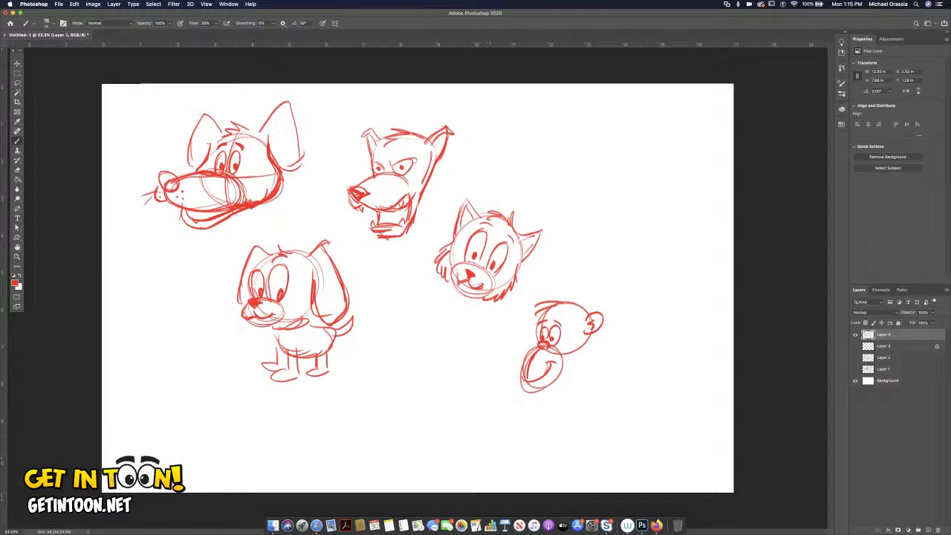
Step: Draw the monkey's horizontal body with short legs, a long front arm and a long upward-curving tail
mouse_move(580, 353)
mouse_down()
mouse_move(591, 387)
mouse_move(620, 389)
mouse_move(620, 367)
mouse_move(634, 379)
mouse_move(622, 392)
mouse_move(629, 389)
mouse_move(607, 389)
mouse_move(610, 403)
mouse_move(599, 409)
mouse_move(625, 406)
mouse_move(579, 411)
mouse_up()
mouse_move(596, 406)
mouse_down()
mouse_move(612, 403)
mouse_move(565, 406)
mouse_up()
mouse_move(550, 370)
mouse_down()
mouse_move(534, 415)
mouse_move(554, 411)
mouse_up()
mouse_move(608, 369)
mouse_down()
mouse_move(641, 353)
mouse_move(669, 275)
mouse_move(629, 376)
mouse_up()
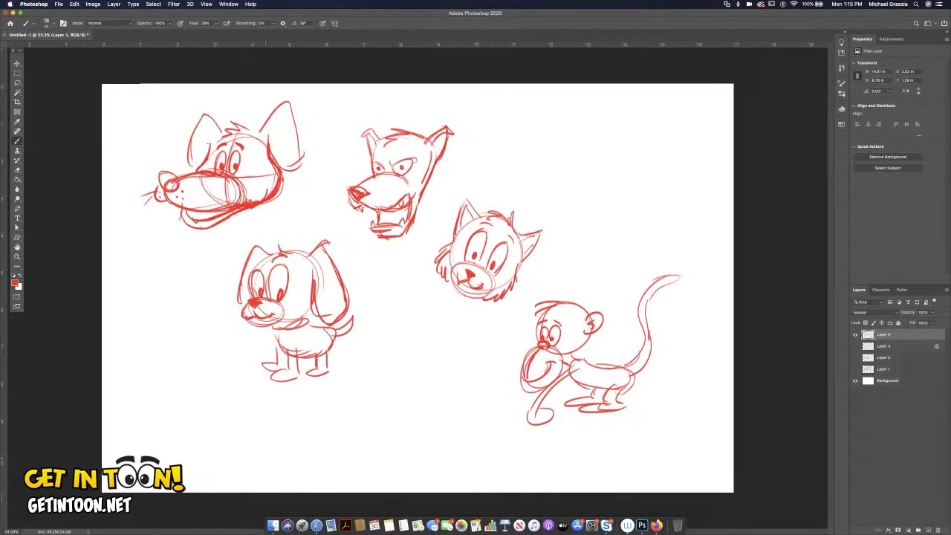
Step: Add whiskers beside the cat's muzzle, and sketch a small mouse head with dot eyes, front teeth and large round ears
drag(455, 292, 439, 307)
mouse_move(380, 384)
mouse_down()
mouse_move(399, 350)
mouse_move(412, 354)
mouse_move(418, 388)
mouse_move(398, 379)
mouse_move(409, 386)
mouse_up()
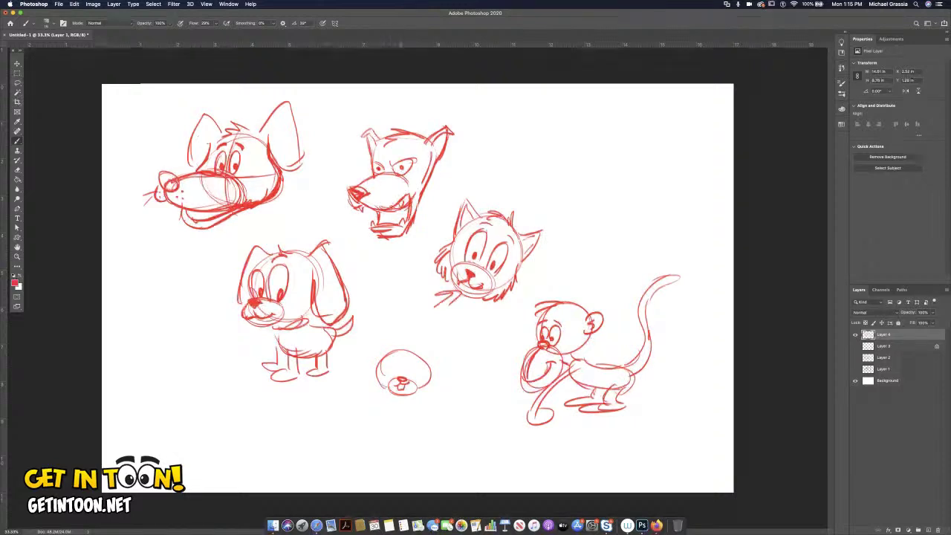
click(408, 371)
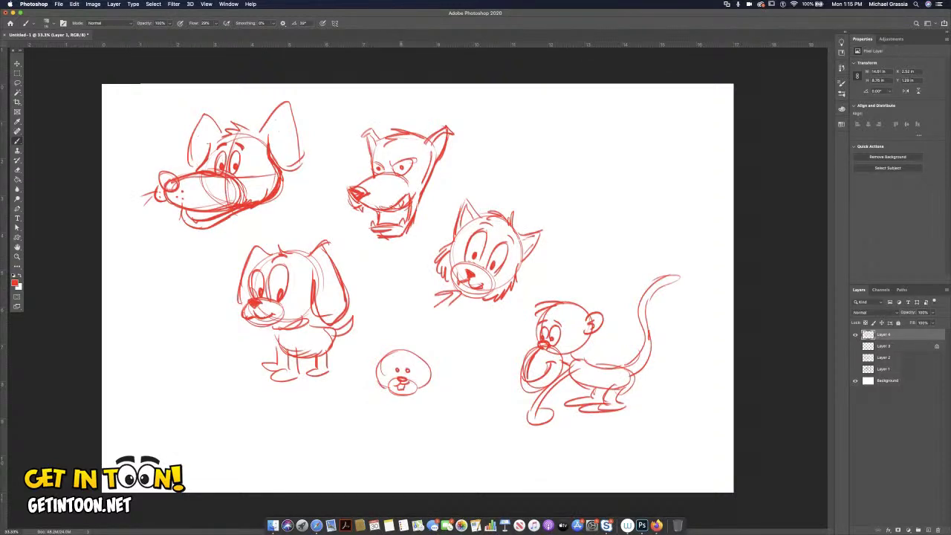
mouse_move(389, 336)
mouse_down()
mouse_move(378, 333)
mouse_move(439, 363)
mouse_up()
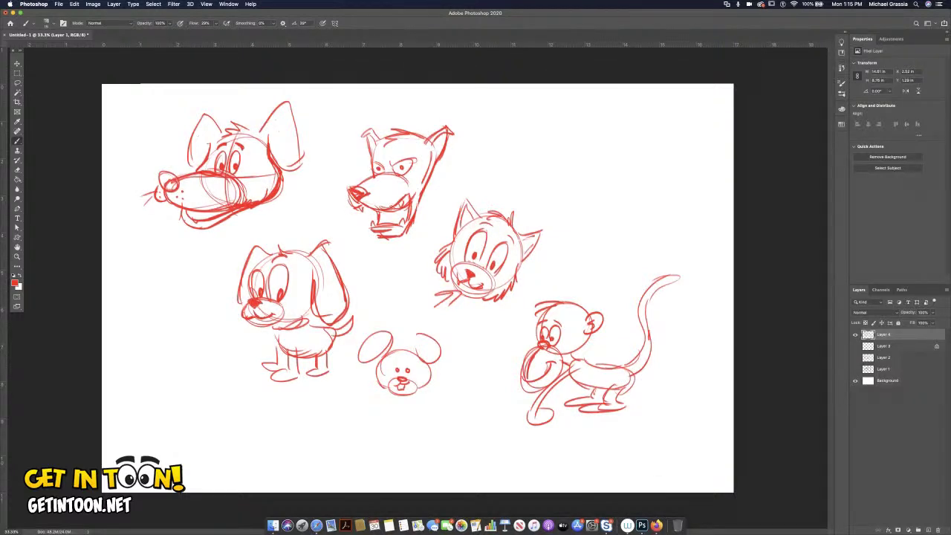
Step: Sketch a round head with a long pointed snout, round nose tip, sly slanted eyes, a grin and pointed ears
mouse_move(670, 139)
mouse_down()
mouse_move(650, 127)
mouse_move(648, 182)
mouse_move(574, 175)
mouse_up()
mouse_move(639, 182)
mouse_down()
mouse_move(567, 177)
mouse_move(663, 177)
mouse_up()
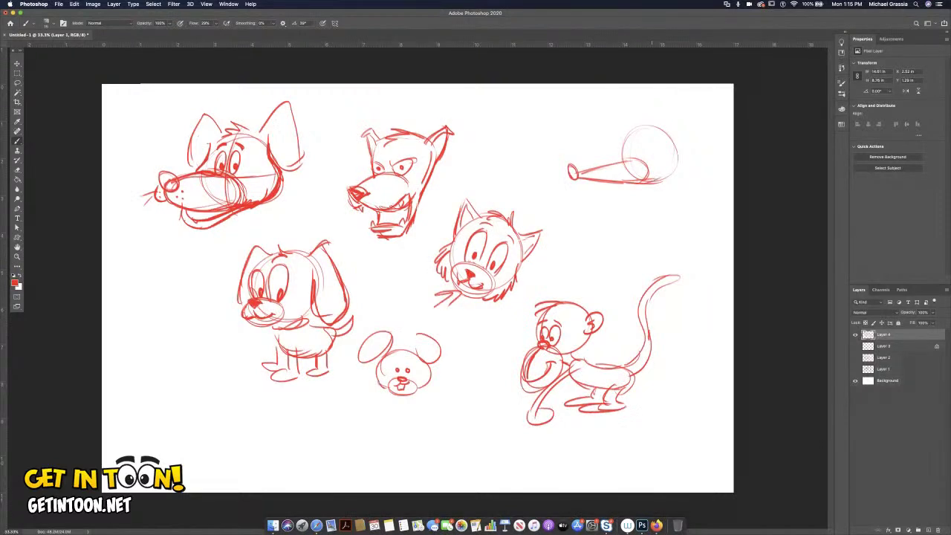
mouse_move(657, 128)
mouse_down()
mouse_move(680, 117)
mouse_move(678, 141)
mouse_move(632, 156)
mouse_move(665, 142)
mouse_move(639, 159)
mouse_move(647, 169)
mouse_move(663, 165)
mouse_up()
drag(639, 163, 641, 175)
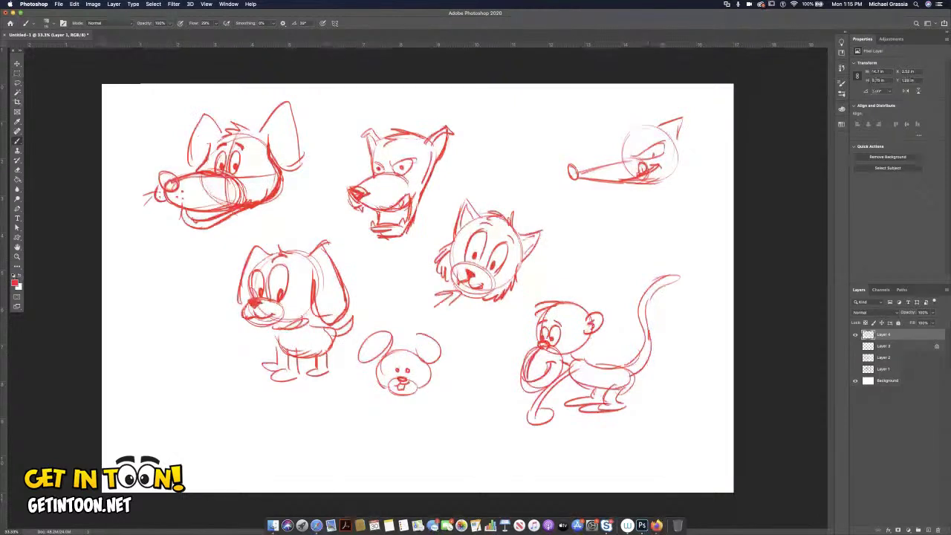
drag(625, 152, 622, 157)
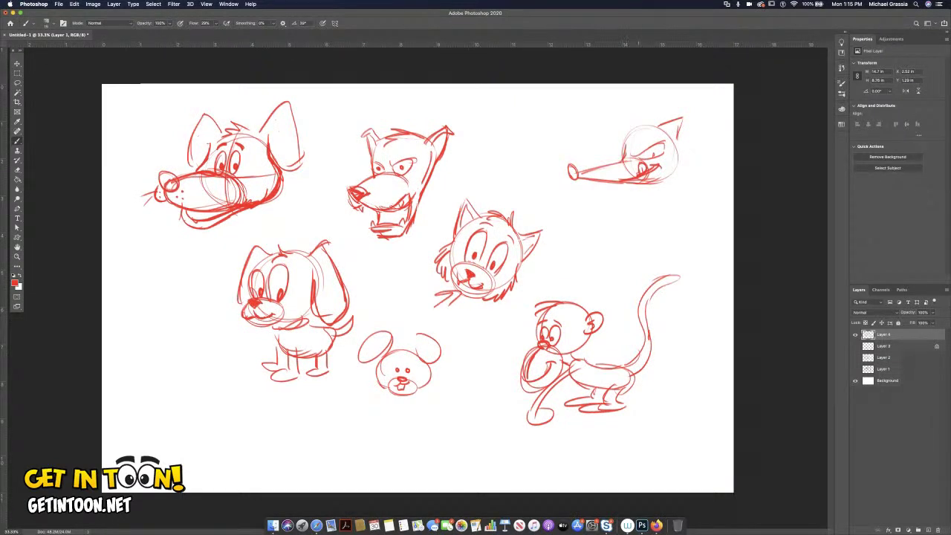
drag(659, 125, 626, 127)
drag(641, 126, 624, 141)
Step: Add short strokes beneath the long-snouted head to sketch in the character's body
mouse_move(595, 230)
mouse_down()
mouse_move(617, 254)
mouse_move(557, 241)
mouse_move(609, 254)
mouse_move(605, 220)
mouse_move(598, 234)
mouse_up()
drag(617, 202, 614, 210)
drag(626, 206, 619, 213)
mouse_move(624, 251)
mouse_down()
mouse_move(667, 247)
mouse_move(658, 203)
mouse_move(676, 192)
mouse_move(687, 223)
mouse_move(653, 244)
mouse_up()
drag(653, 243, 633, 248)
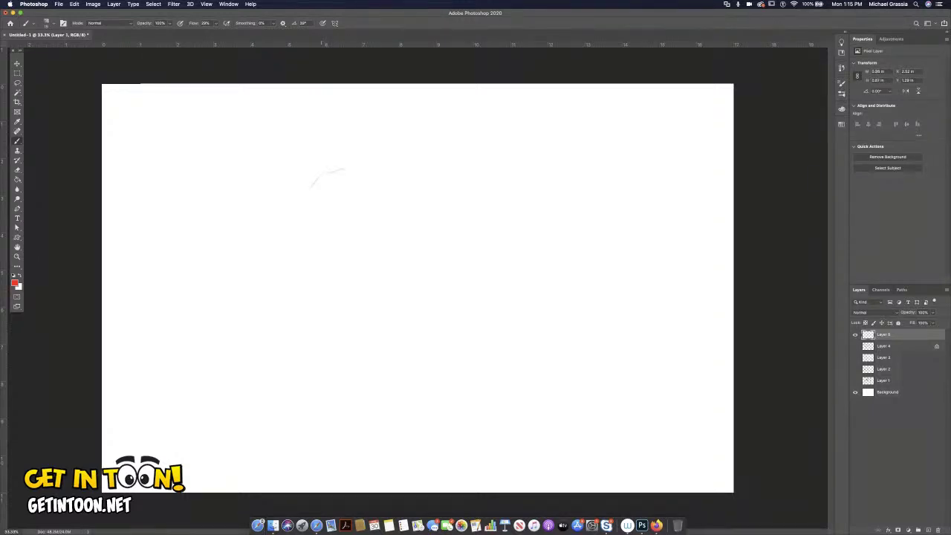
Step: On the new empty layer, with the earlier drawings hidden, sketch a large circle using loose overlapping strokes
mouse_move(312, 176)
mouse_down()
mouse_move(365, 185)
mouse_move(364, 209)
mouse_move(304, 188)
mouse_move(307, 216)
mouse_move(348, 223)
mouse_up()
mouse_move(360, 178)
mouse_down()
mouse_move(321, 226)
mouse_move(364, 209)
mouse_up()
drag(333, 168, 350, 168)
drag(302, 204, 329, 226)
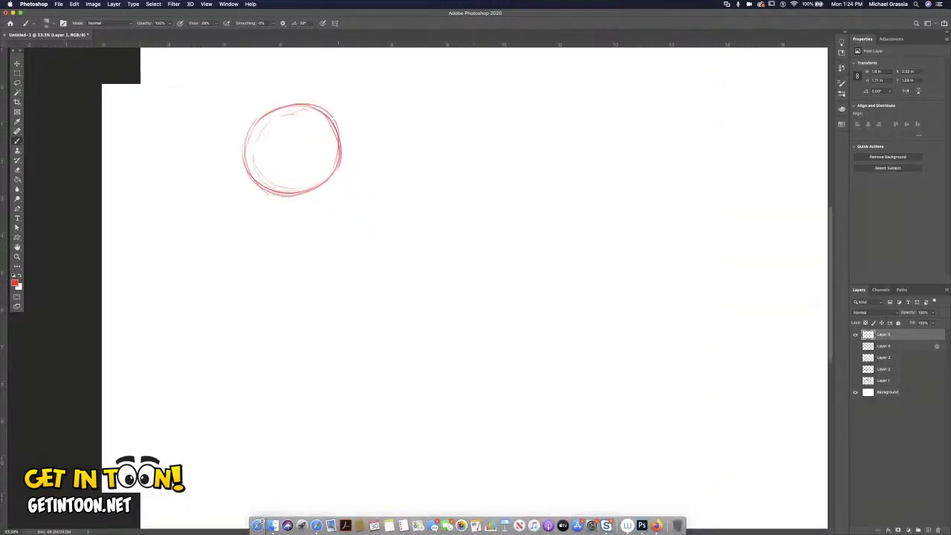
scroll(483, 394, up, 5)
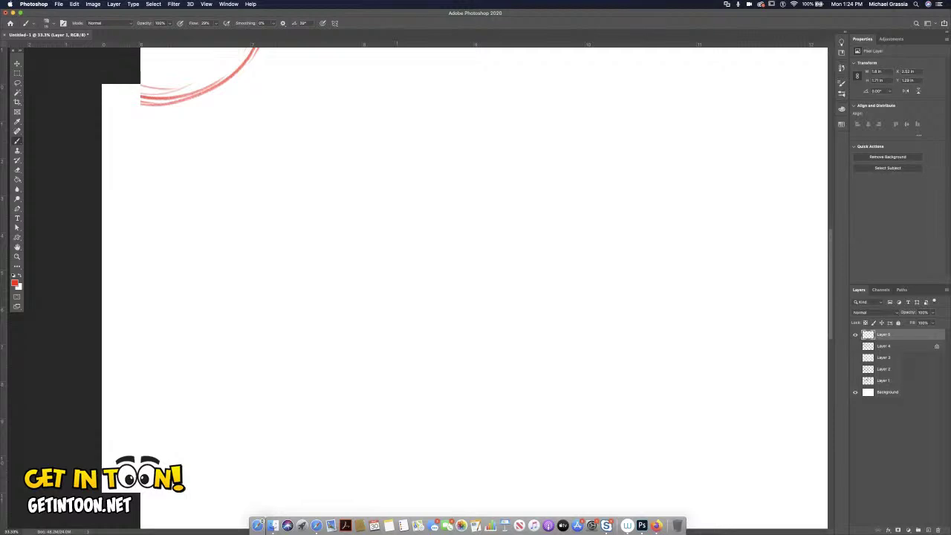
scroll(397, 268, up, 6)
scroll(397, 267, left, 8)
scroll(397, 267, down, 1)
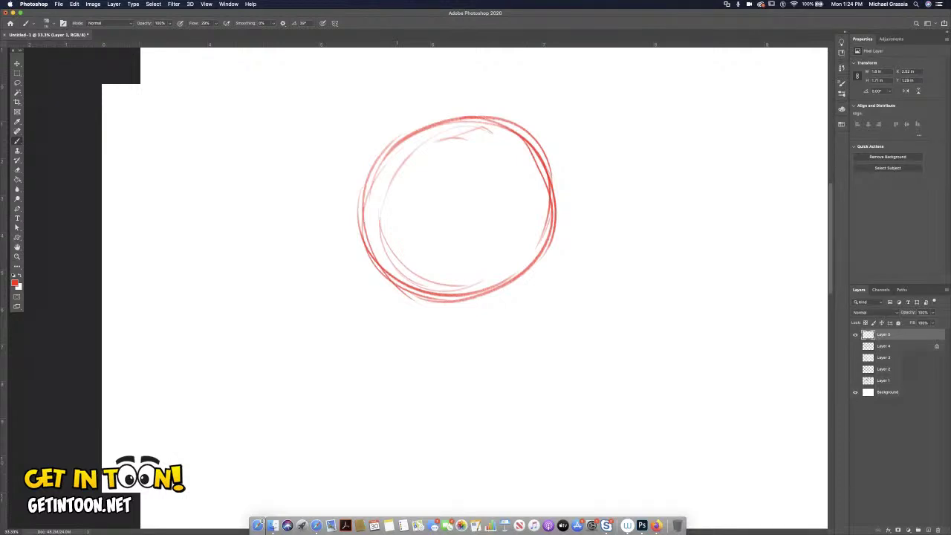
Step: Bulge the circle's lower-left side into a muzzle with bold strokes and erase the surplus sketch lines inside the outline
drag(353, 242, 364, 186)
mouse_move(355, 263)
mouse_down()
mouse_move(373, 171)
mouse_move(372, 287)
mouse_move(463, 301)
mouse_move(355, 286)
mouse_move(350, 200)
mouse_move(400, 141)
mouse_move(352, 260)
mouse_move(394, 295)
mouse_up()
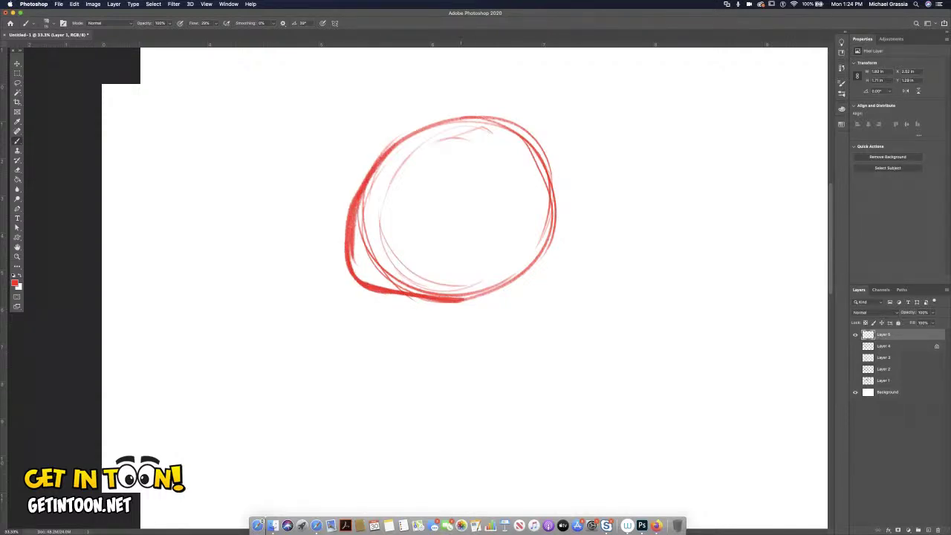
key(e)
mouse_move(485, 126)
mouse_down()
mouse_move(439, 141)
mouse_move(363, 206)
mouse_move(371, 254)
mouse_move(382, 220)
mouse_up()
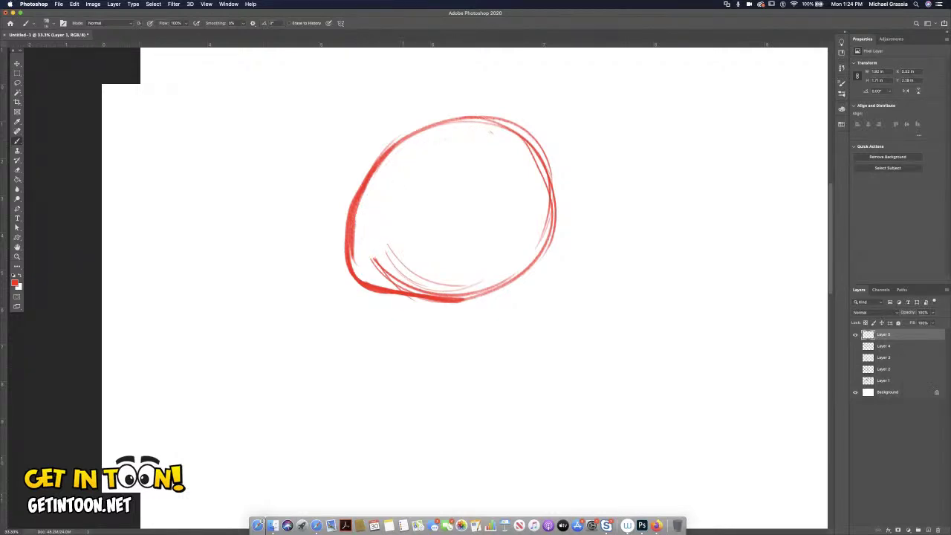
mouse_move(394, 249)
mouse_down()
mouse_move(402, 263)
mouse_move(372, 261)
mouse_move(396, 280)
mouse_move(437, 281)
mouse_up()
mouse_move(437, 285)
mouse_down()
mouse_move(455, 284)
mouse_move(406, 288)
mouse_move(492, 289)
mouse_up()
drag(417, 292, 440, 292)
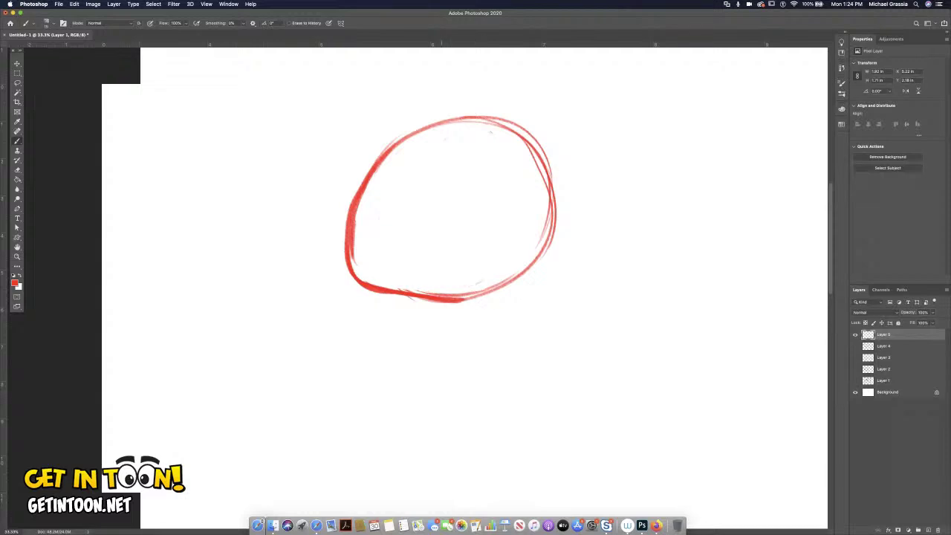
drag(551, 207, 539, 245)
Step: Brush a curved vertical centre guideline and a curved horizontal eye line across the head
key(b)
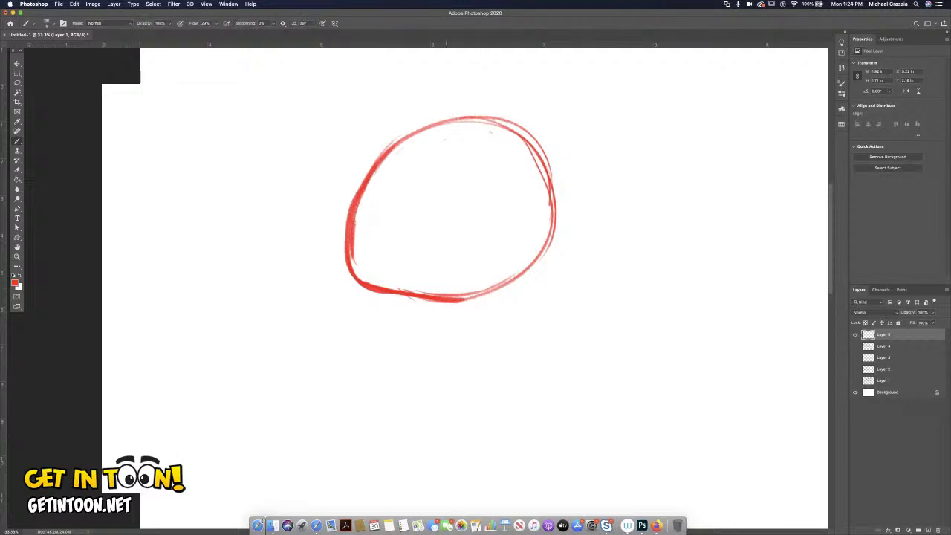
drag(452, 119, 391, 273)
drag(416, 161, 383, 285)
drag(412, 166, 385, 277)
drag(349, 206, 491, 207)
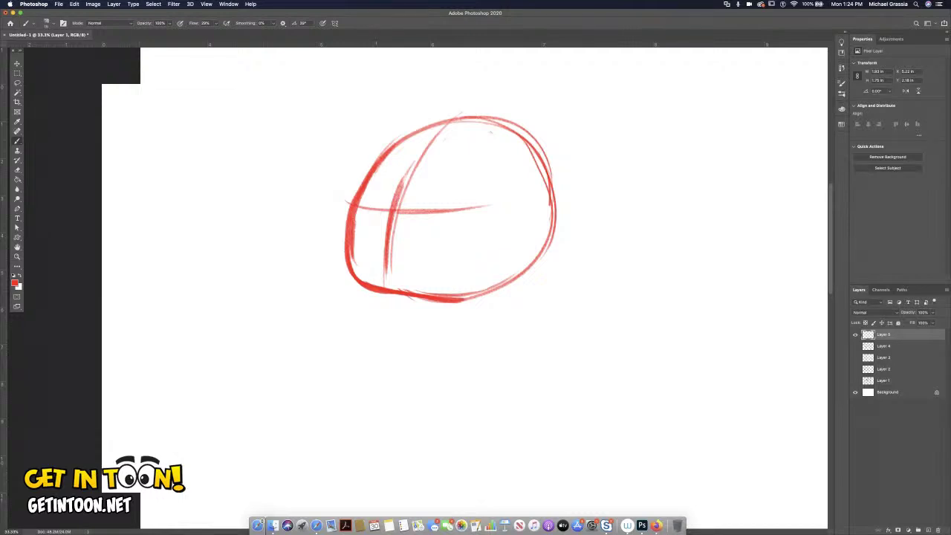
Step: Draw a V-shaped nose, two large round eyes with solid pupils and a smile ending in a cheek crease
mouse_move(370, 227)
mouse_down()
mouse_move(384, 245)
mouse_move(413, 233)
mouse_move(367, 224)
mouse_move(419, 235)
mouse_up()
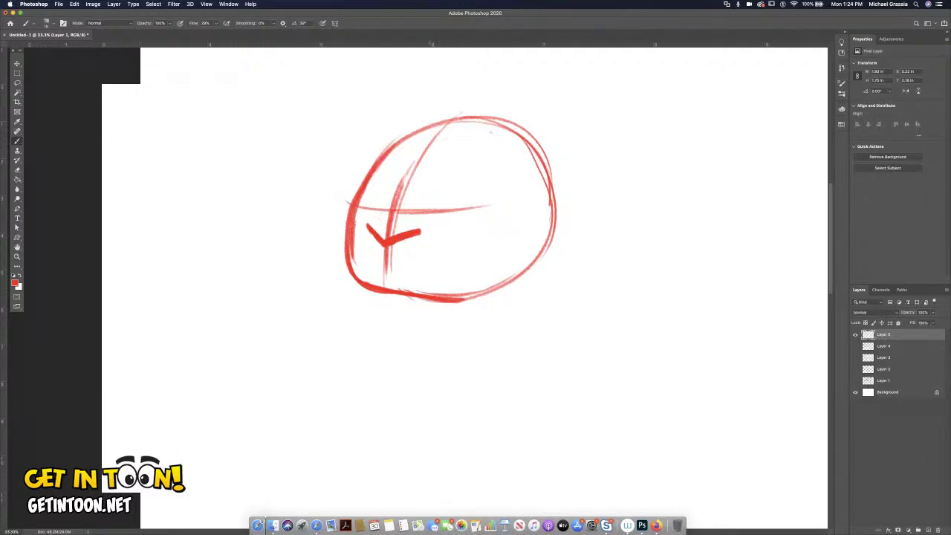
mouse_move(441, 188)
mouse_down()
mouse_move(451, 201)
mouse_move(434, 199)
mouse_move(442, 197)
mouse_up()
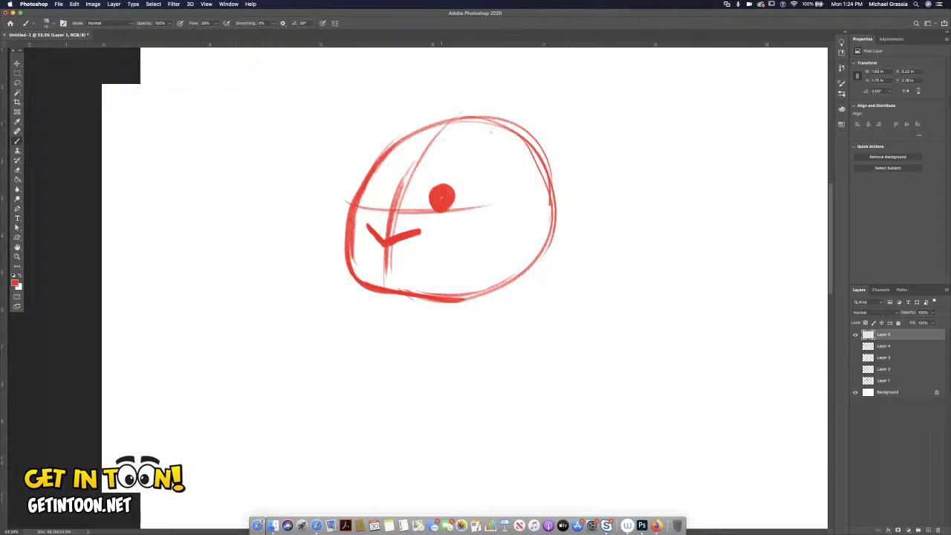
drag(381, 187, 386, 197)
mouse_move(463, 210)
mouse_down()
mouse_move(433, 165)
mouse_move(416, 208)
mouse_move(379, 177)
mouse_up()
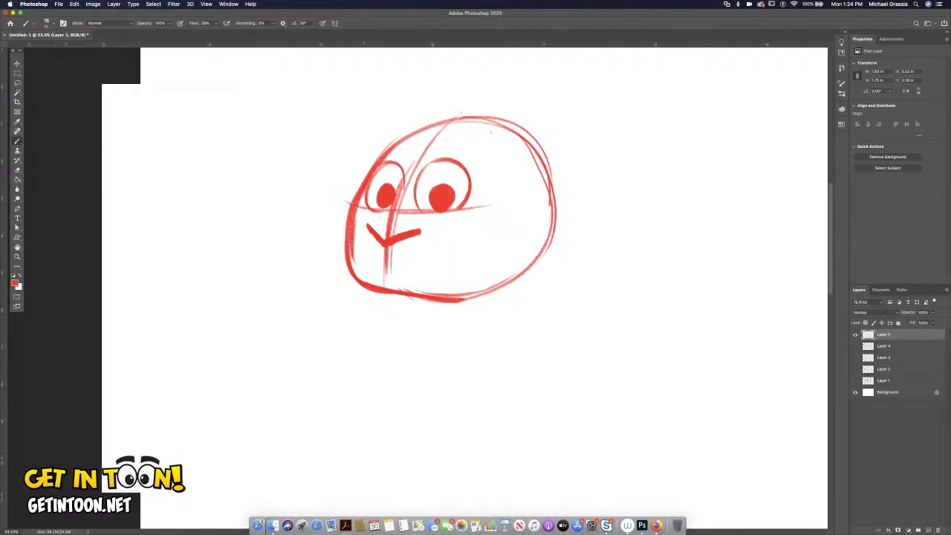
mouse_move(384, 247)
mouse_down()
mouse_move(384, 275)
mouse_move(384, 266)
mouse_move(361, 283)
mouse_move(440, 280)
mouse_move(475, 251)
mouse_up()
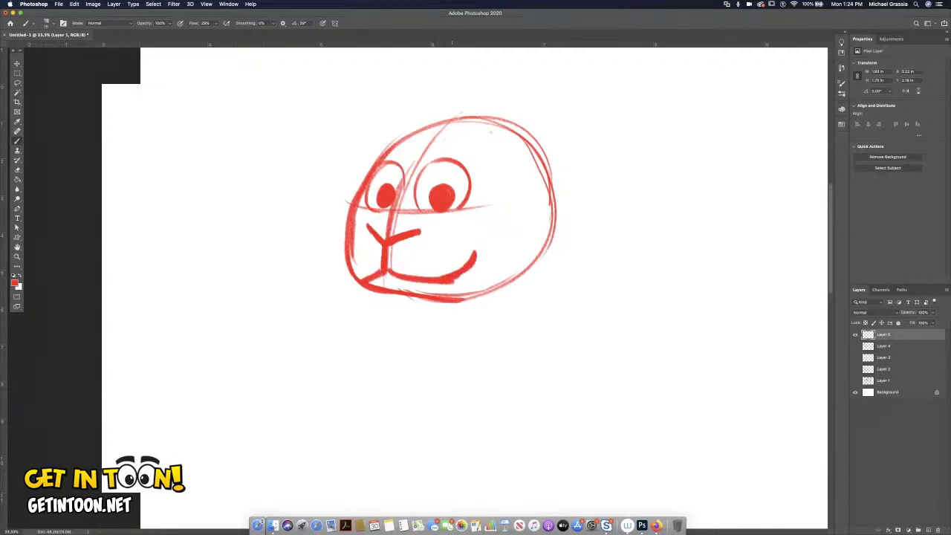
drag(466, 251, 482, 258)
Step: Sketch two large rounded ears flaring outward from the top of the head
mouse_move(518, 134)
mouse_down()
mouse_move(524, 147)
mouse_move(552, 70)
mouse_move(546, 77)
mouse_move(591, 102)
mouse_up()
drag(587, 67, 601, 106)
drag(524, 147, 601, 124)
drag(604, 81, 610, 114)
drag(585, 66, 600, 136)
drag(608, 94, 601, 105)
mouse_move(416, 128)
mouse_down()
mouse_move(387, 65)
mouse_move(344, 80)
mouse_move(336, 128)
mouse_move(398, 141)
mouse_up()
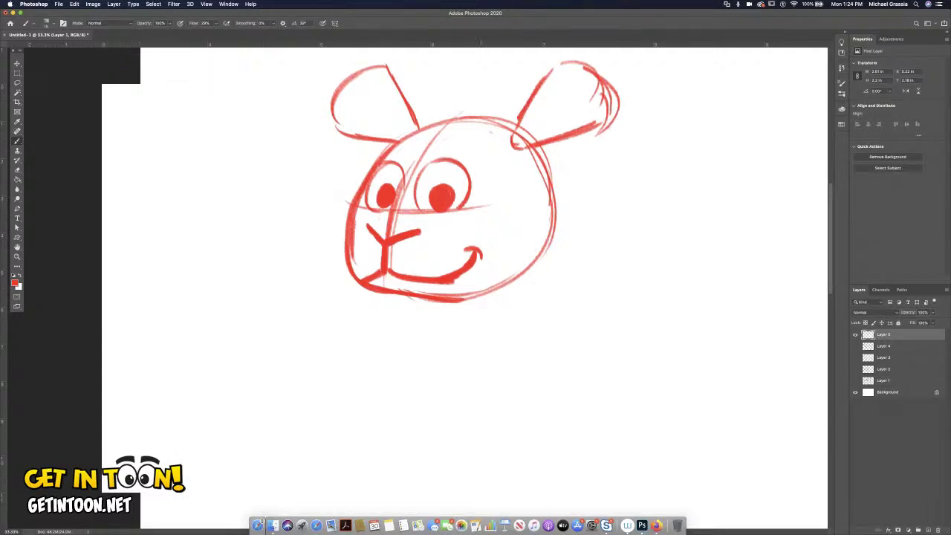
Step: Sketch a short curve at the back of the neck and a long chest line sweeping down beneath the head
scroll(507, 301, right, 6)
scroll(507, 302, left, 2)
right_click(508, 301)
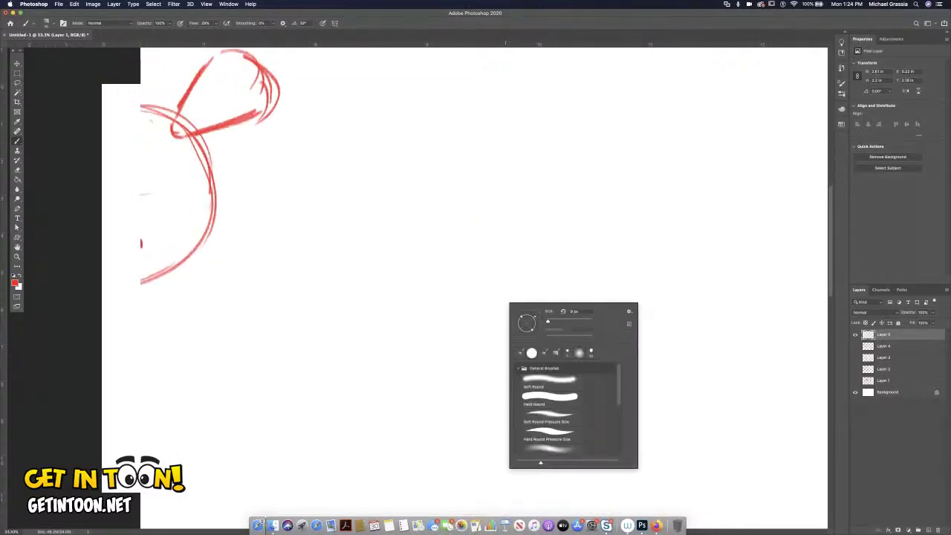
key(Escape)
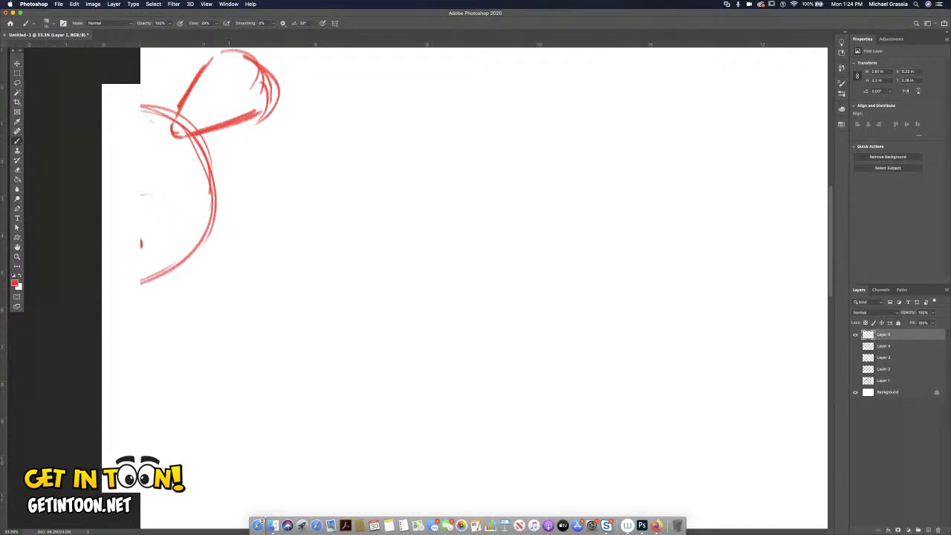
drag(212, 230, 259, 256)
mouse_move(151, 293)
mouse_down()
mouse_move(188, 355)
mouse_move(230, 388)
mouse_up()
drag(178, 337, 245, 386)
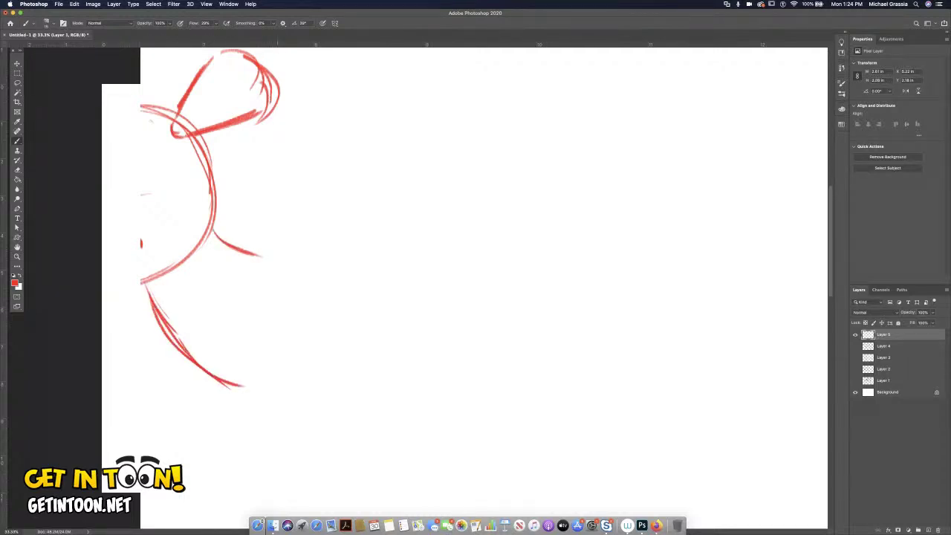
Step: Extend the neck and chest lines into a long bean-shaped body with an arched back and rounded rump
drag(228, 248, 303, 242)
mouse_move(208, 231)
mouse_down()
mouse_move(314, 227)
mouse_move(487, 284)
mouse_up()
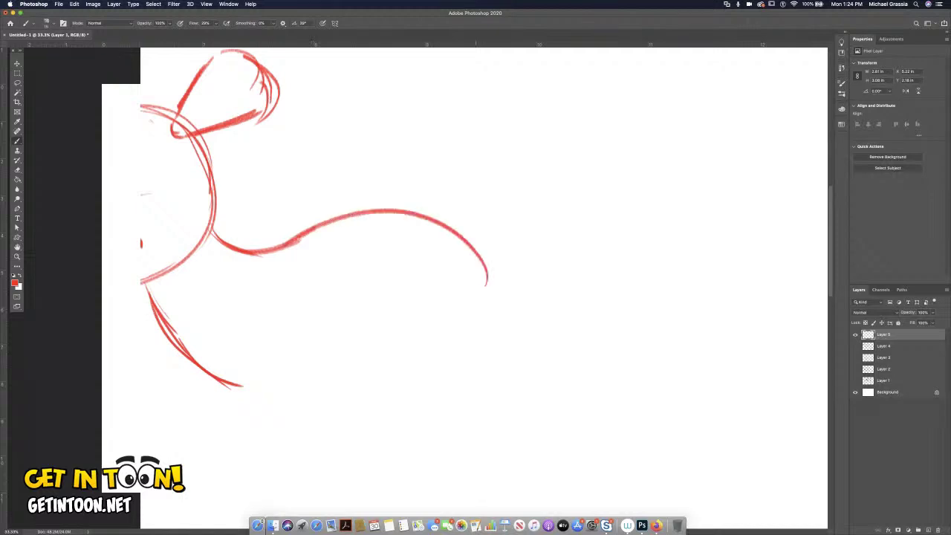
drag(351, 216, 487, 286)
mouse_move(190, 355)
mouse_down()
mouse_move(292, 407)
mouse_move(422, 396)
mouse_up()
drag(327, 403, 475, 345)
mouse_move(487, 257)
mouse_down()
mouse_move(411, 388)
mouse_move(492, 290)
mouse_up()
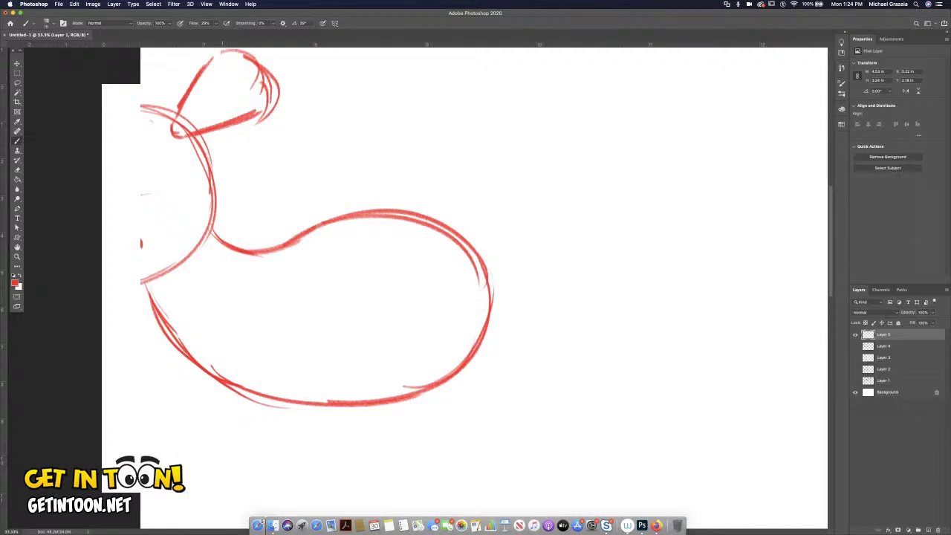
Step: Sketch the near arm from a rounded shoulder down to a bent elbow, with the forearm reaching forward
mouse_move(209, 257)
mouse_down()
mouse_move(237, 276)
mouse_move(238, 291)
mouse_up()
drag(232, 273, 199, 348)
drag(230, 292, 182, 366)
mouse_move(187, 297)
mouse_down()
mouse_move(153, 339)
mouse_move(140, 338)
mouse_up()
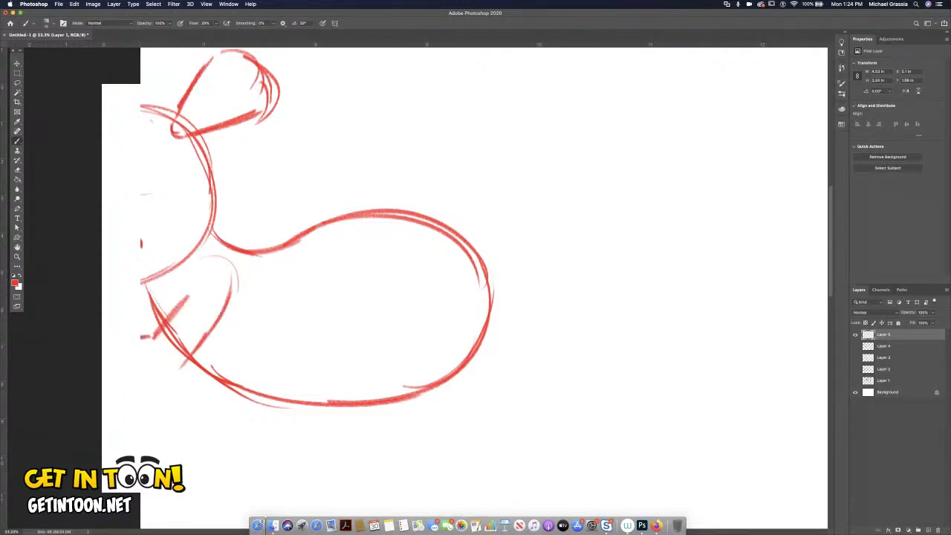
mouse_move(175, 376)
mouse_down()
mouse_move(141, 380)
mouse_move(227, 311)
mouse_move(219, 327)
mouse_move(202, 258)
mouse_move(236, 281)
mouse_up()
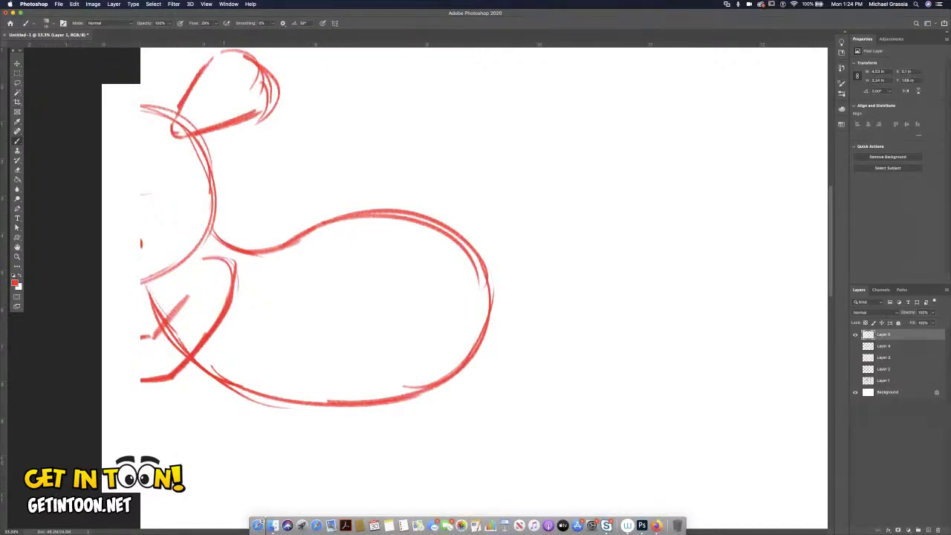
Step: Add a hand with spread fingers at the end of the near forearm
scroll(484, 288, left, 3)
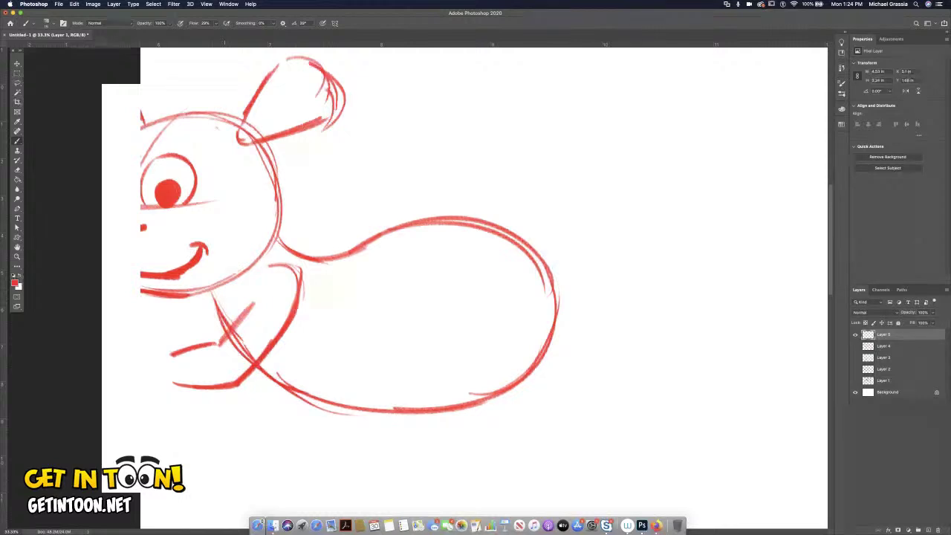
mouse_move(171, 354)
mouse_down()
mouse_move(141, 324)
mouse_move(155, 352)
mouse_move(162, 345)
mouse_move(169, 354)
mouse_up()
mouse_move(141, 323)
mouse_down()
mouse_move(154, 331)
mouse_move(154, 353)
mouse_move(141, 348)
mouse_up()
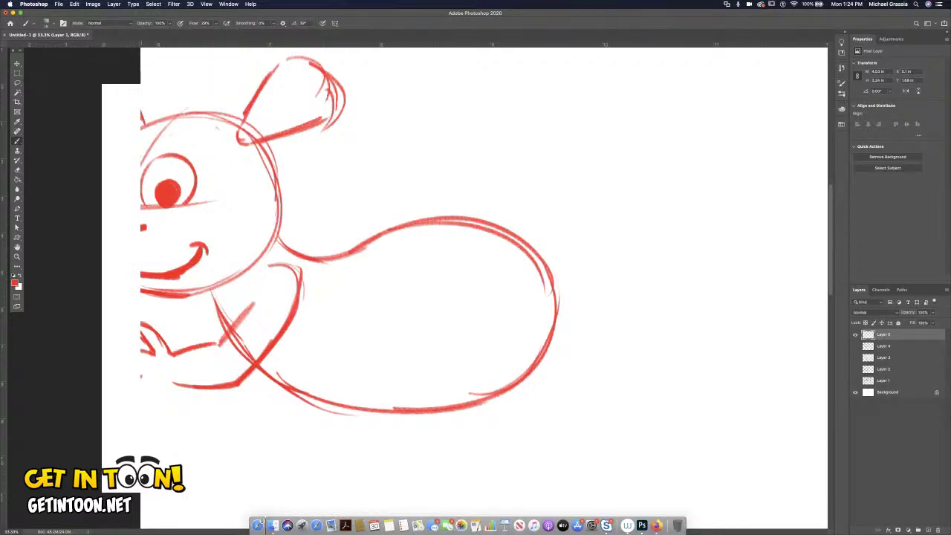
mouse_move(145, 386)
mouse_down()
mouse_move(141, 402)
mouse_move(171, 383)
mouse_up()
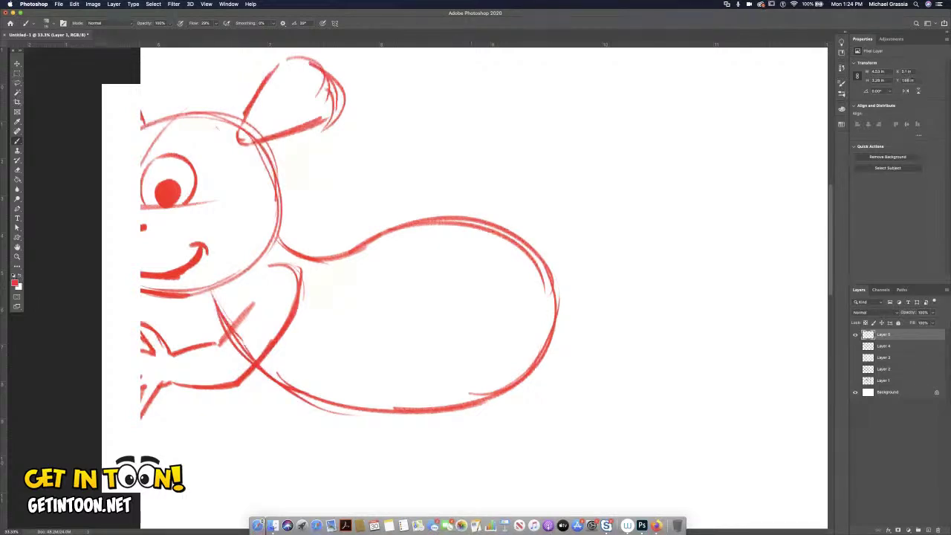
Step: Sketch a large round hind thigh inside the rump, with a long foot, toes and a heel beneath it
mouse_move(513, 277)
mouse_down()
mouse_move(489, 264)
mouse_move(394, 290)
mouse_up()
mouse_move(438, 261)
mouse_down()
mouse_move(377, 351)
mouse_move(395, 379)
mouse_up()
mouse_move(374, 293)
mouse_down()
mouse_move(368, 304)
mouse_move(456, 399)
mouse_up()
drag(385, 363, 476, 403)
mouse_move(414, 390)
mouse_down()
mouse_move(480, 402)
mouse_move(389, 439)
mouse_move(399, 438)
mouse_move(395, 450)
mouse_up()
mouse_move(431, 425)
mouse_down()
mouse_move(408, 455)
mouse_move(416, 455)
mouse_up()
mouse_move(493, 409)
mouse_down()
mouse_move(446, 430)
mouse_move(520, 413)
mouse_up()
mouse_move(477, 413)
mouse_down()
mouse_move(539, 409)
mouse_move(545, 398)
mouse_move(523, 411)
mouse_up()
mouse_move(529, 381)
mouse_down()
mouse_move(537, 403)
mouse_move(504, 355)
mouse_move(516, 367)
mouse_up()
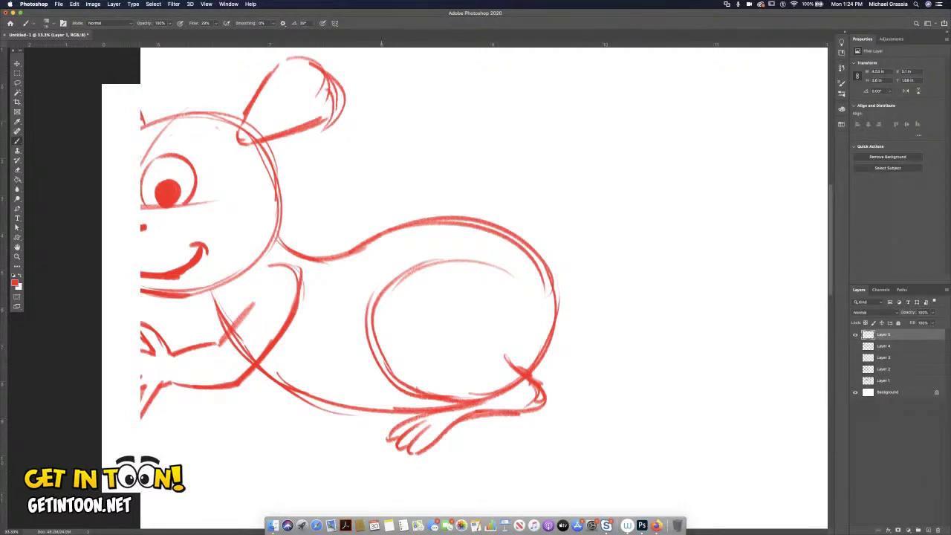
Step: Erase the overlapping lines on the arm, ear base and ankle, along with the guidelines across the face
key(e)
drag(226, 330, 254, 362)
drag(248, 117, 242, 144)
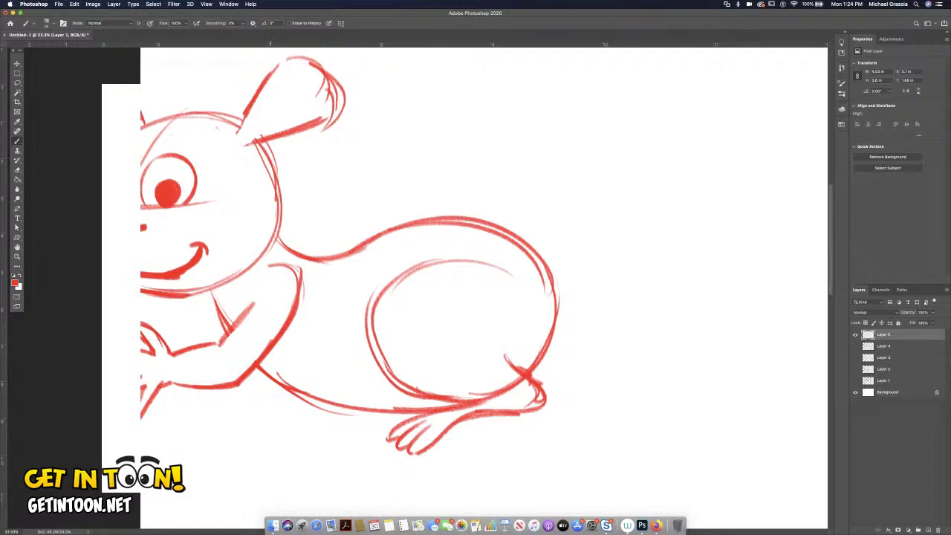
drag(157, 128, 167, 160)
mouse_move(152, 207)
mouse_down()
mouse_move(141, 209)
mouse_move(214, 201)
mouse_up()
key(b)
key(e)
drag(520, 378, 487, 396)
Step: Brush a short neck stroke and a curved belly line running from the near arm to the thigh
key(b)
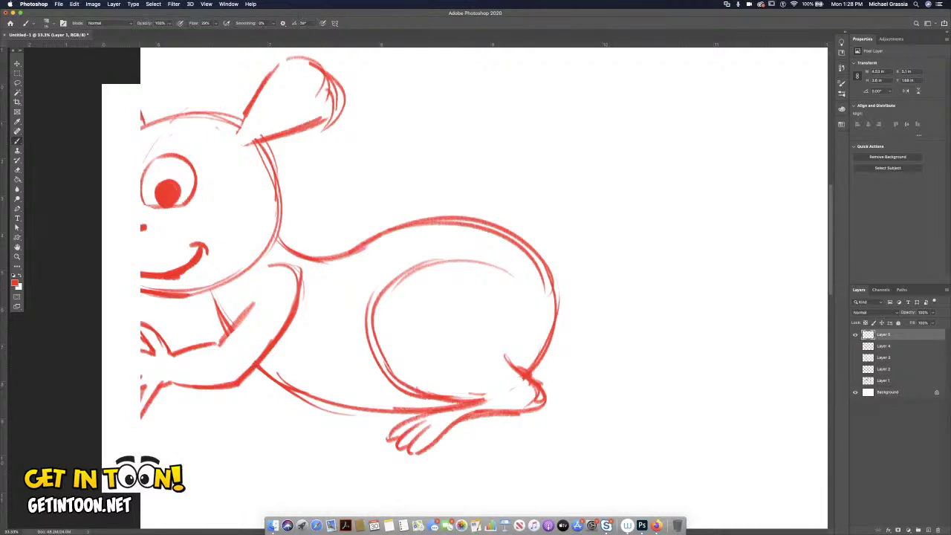
drag(243, 278, 248, 293)
drag(290, 325, 361, 350)
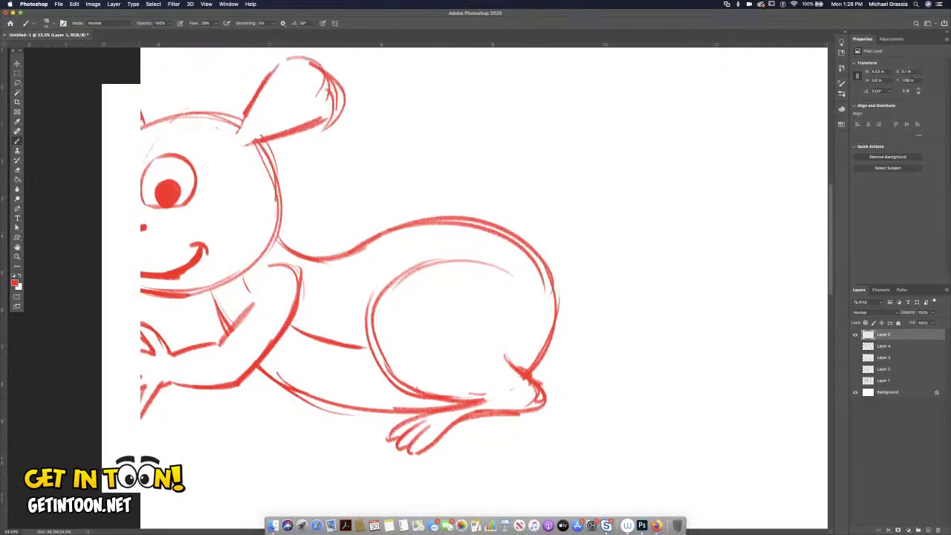
Step: Draw a round ball in the animal's hand and sketch the far arm reaching behind it
mouse_move(141, 430)
mouse_down()
mouse_move(171, 397)
mouse_move(149, 423)
mouse_up()
drag(142, 312, 152, 324)
mouse_move(214, 304)
mouse_down()
mouse_move(192, 332)
mouse_move(158, 332)
mouse_up()
drag(349, 260, 517, 259)
mouse_move(327, 326)
mouse_down()
mouse_move(363, 330)
mouse_move(383, 304)
mouse_up()
mouse_move(312, 318)
mouse_down()
mouse_move(330, 326)
mouse_move(341, 353)
mouse_move(363, 332)
mouse_up()
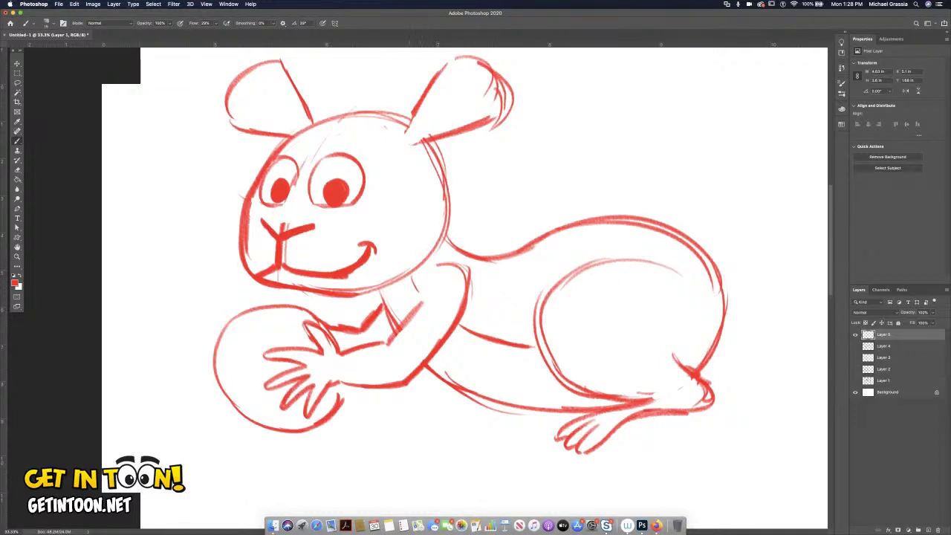
Step: Draw a long, thick, round-ended tail hanging from the rump, and a horizontal ground line beneath the ball
key(super+minus)
key(super+minus)
key(super+minus)
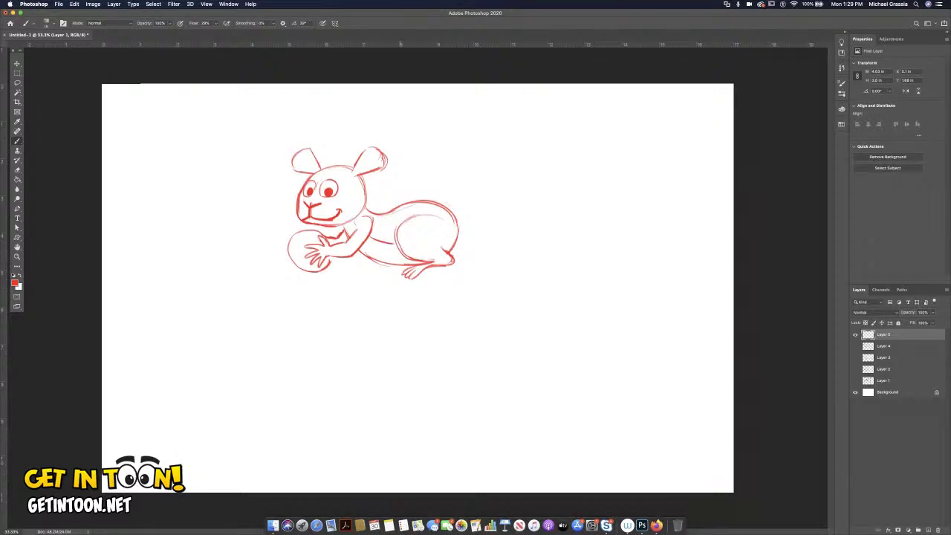
mouse_move(436, 204)
mouse_down()
mouse_move(458, 216)
mouse_move(469, 324)
mouse_move(455, 443)
mouse_up()
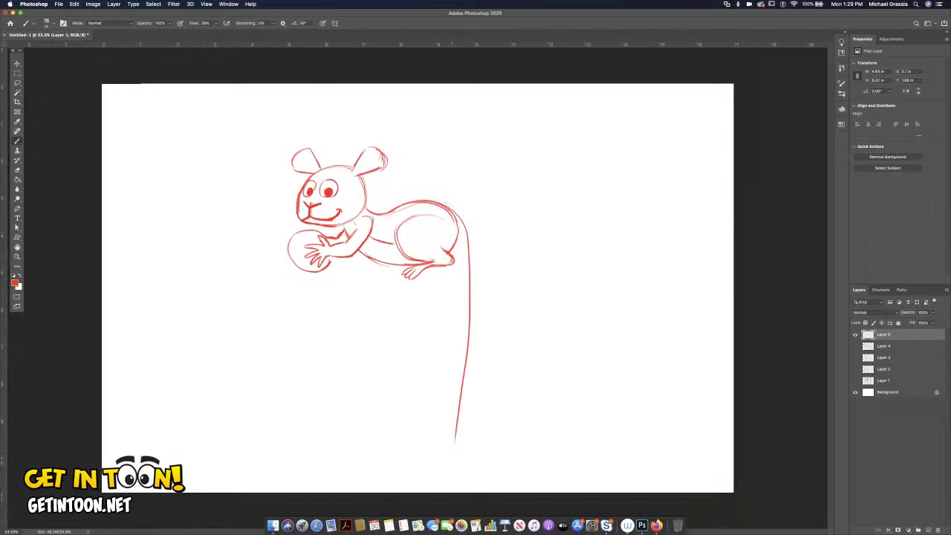
mouse_move(444, 269)
mouse_down()
mouse_move(421, 460)
mouse_move(450, 462)
mouse_move(454, 444)
mouse_up()
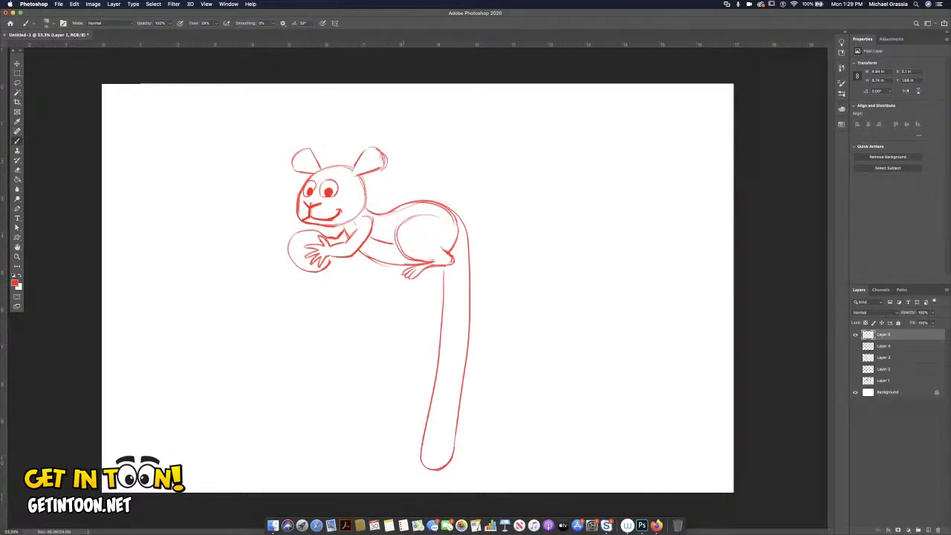
drag(262, 275, 389, 274)
Step: Beside the finished animal, sketch a second flat-bottomed head with an eye line, tall oval eyes, small nose and wide smile
mouse_move(589, 176)
mouse_down()
mouse_move(574, 188)
mouse_move(599, 244)
mouse_move(624, 244)
mouse_move(624, 169)
mouse_move(650, 180)
mouse_move(652, 236)
mouse_up()
drag(654, 192, 641, 239)
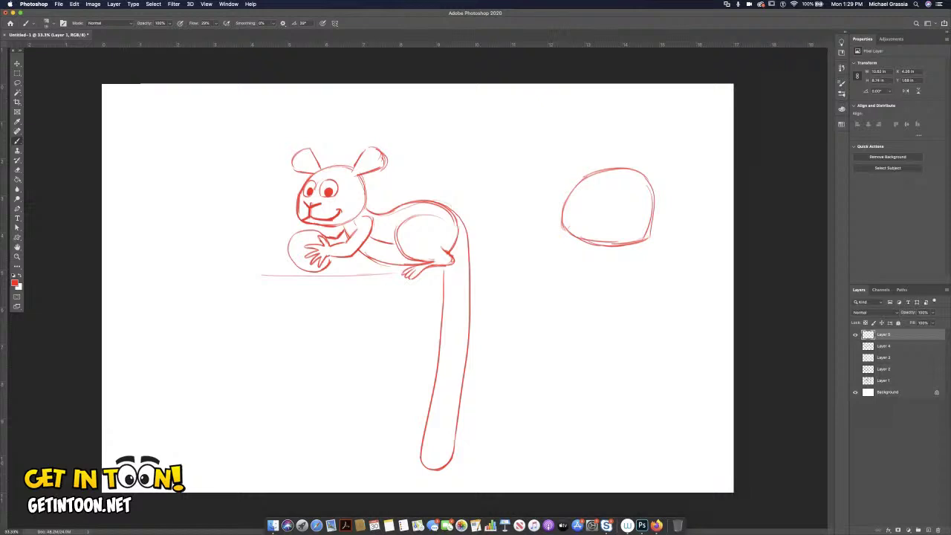
drag(634, 209, 584, 211)
mouse_move(585, 210)
mouse_down()
mouse_move(592, 197)
mouse_move(596, 210)
mouse_move(602, 203)
mouse_up()
drag(586, 212, 600, 213)
key(super+z)
mouse_move(593, 215)
mouse_down()
mouse_move(602, 227)
mouse_move(584, 226)
mouse_up()
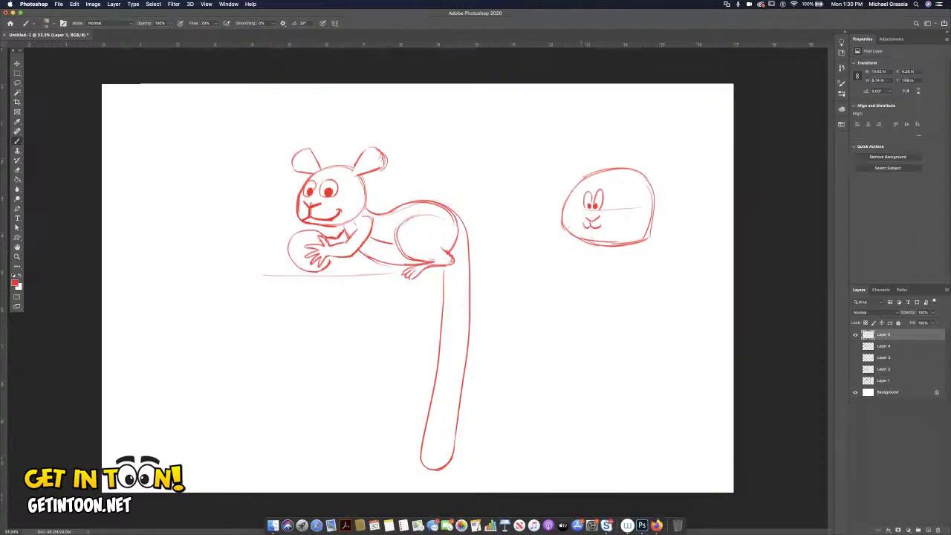
mouse_move(599, 221)
mouse_down()
mouse_move(629, 214)
mouse_move(567, 219)
mouse_up()
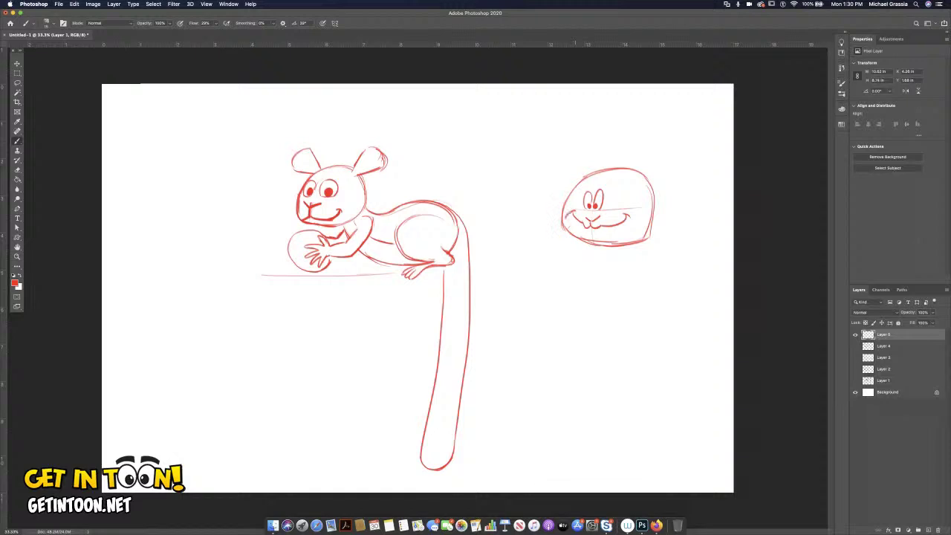
Step: Reshape the second head with a bulging front cheek and rounded jaw, erasing the old outline beside the eye
mouse_move(580, 183)
mouse_down()
mouse_move(561, 227)
mouse_move(578, 186)
mouse_up()
key(e)
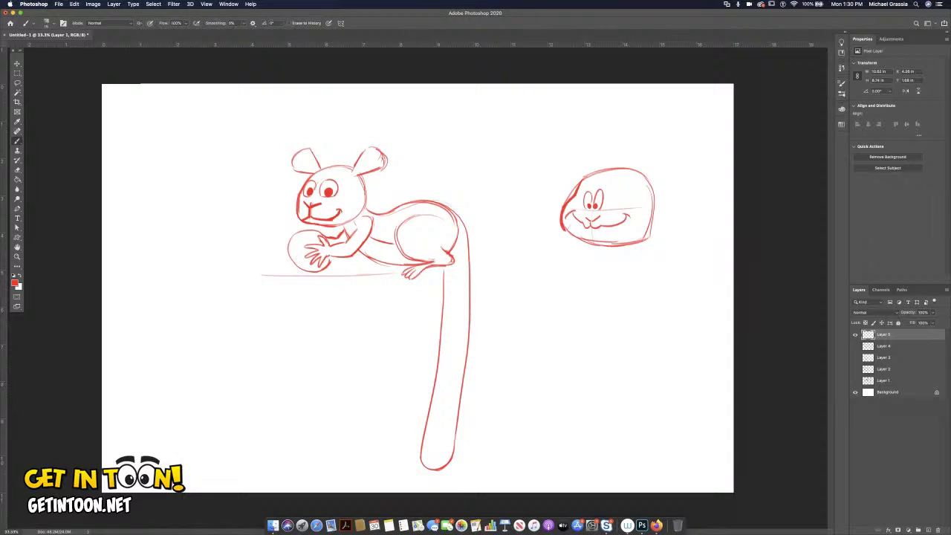
drag(579, 185, 568, 197)
key(b)
mouse_move(565, 227)
mouse_down()
mouse_move(595, 245)
mouse_move(640, 234)
mouse_move(651, 220)
mouse_move(645, 229)
mouse_up()
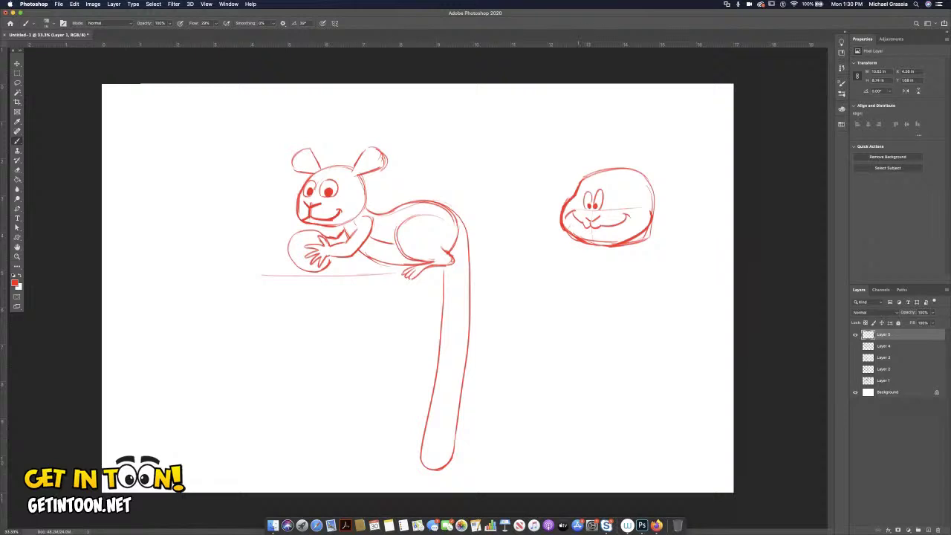
Step: Strengthen the back of the second head, add two outward-pointing ears and erase the leftover jaw corner lines
mouse_move(641, 175)
mouse_down()
mouse_move(648, 217)
mouse_move(651, 209)
mouse_up()
mouse_move(638, 173)
mouse_down()
mouse_move(671, 156)
mouse_move(671, 175)
mouse_move(680, 159)
mouse_up()
mouse_move(584, 176)
mouse_down()
mouse_move(561, 159)
mouse_move(560, 176)
mouse_move(583, 176)
mouse_up()
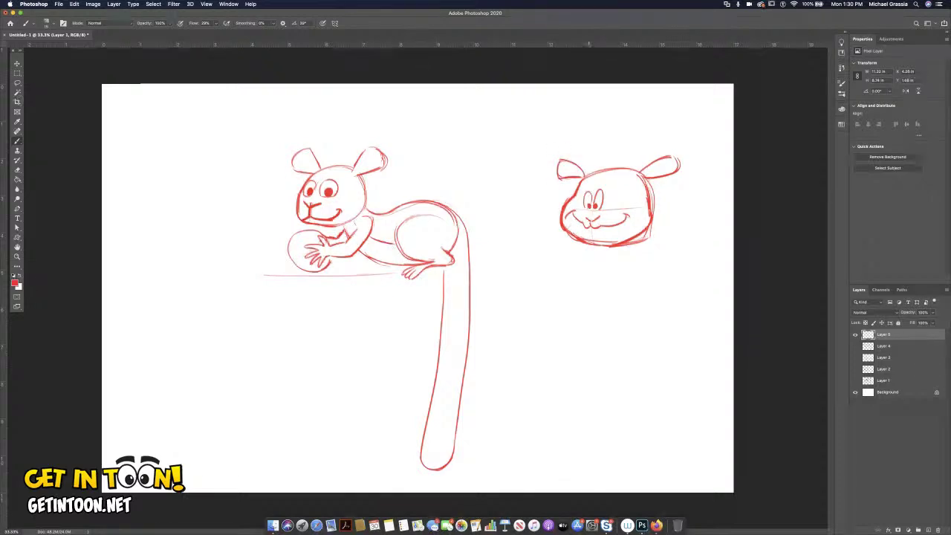
key(e)
drag(648, 230, 633, 244)
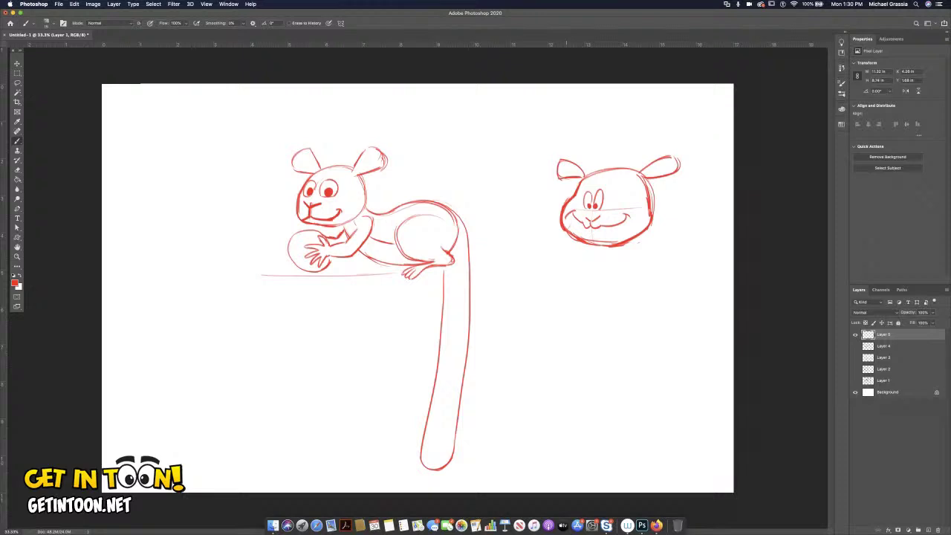
Step: Sketch a pear-shaped body beneath the second head, narrow at the neck and rounded at the base
key(b)
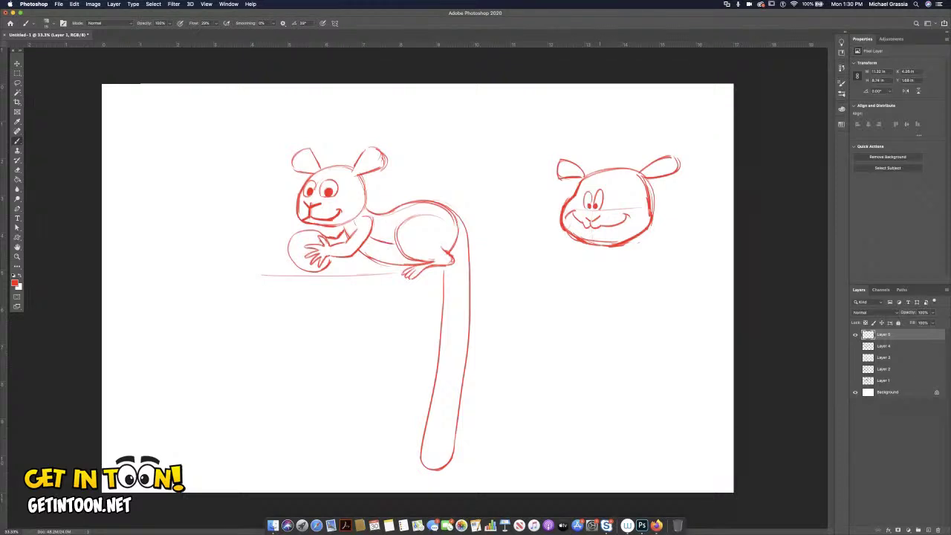
mouse_move(596, 251)
mouse_down()
mouse_move(565, 316)
mouse_move(593, 344)
mouse_up()
mouse_move(565, 312)
mouse_down()
mouse_move(584, 346)
mouse_move(603, 345)
mouse_up()
drag(631, 245, 641, 321)
drag(632, 273, 639, 331)
drag(565, 331, 584, 342)
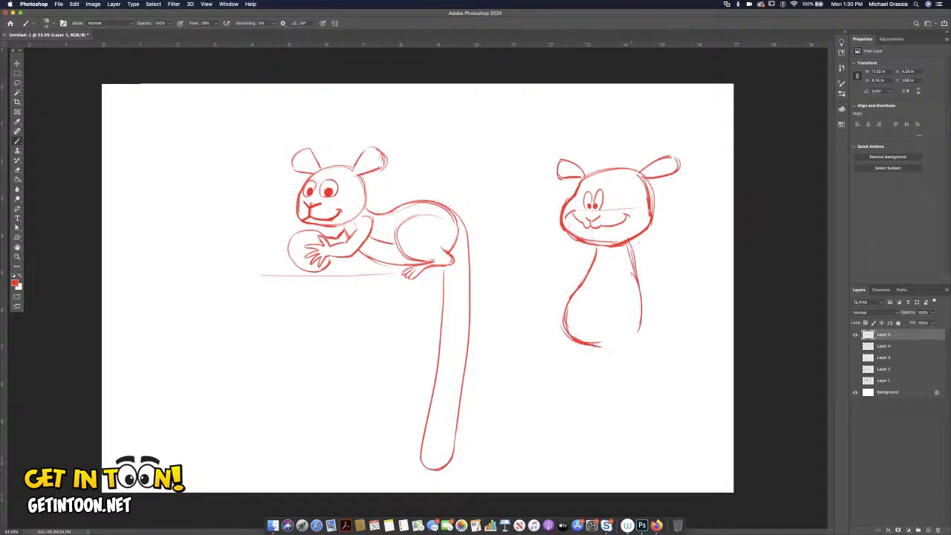
mouse_move(604, 346)
mouse_down()
mouse_move(640, 321)
mouse_move(634, 330)
mouse_up()
Step: Draw bent hind legs on both sides of the pear-shaped body and erase the overlapping lines inside the near thigh
mouse_move(565, 307)
mouse_down()
mouse_move(537, 339)
mouse_move(563, 353)
mouse_move(543, 327)
mouse_up()
drag(565, 305, 554, 316)
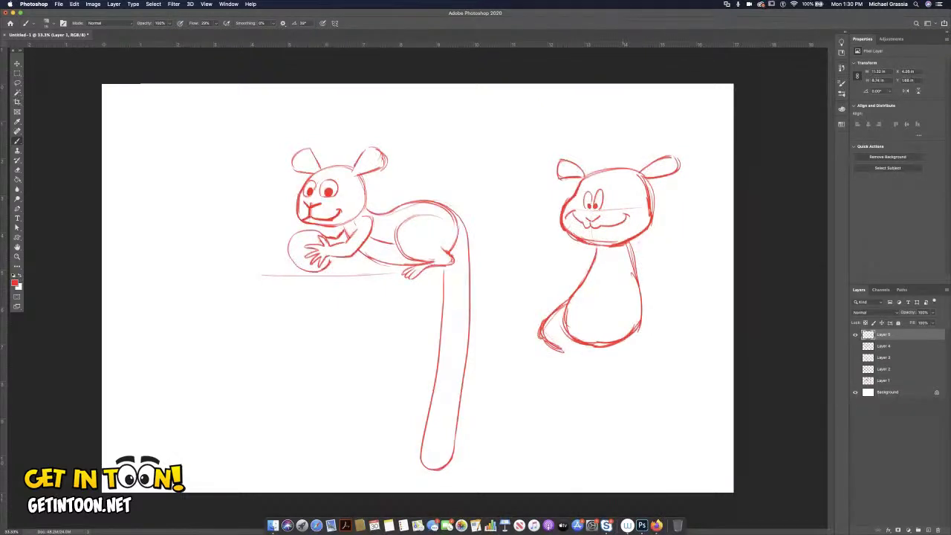
mouse_move(624, 305)
mouse_down()
mouse_move(611, 350)
mouse_move(629, 352)
mouse_move(611, 340)
mouse_move(630, 341)
mouse_move(638, 352)
mouse_up()
drag(540, 334, 568, 351)
mouse_move(556, 346)
mouse_down()
mouse_move(639, 350)
mouse_move(626, 352)
mouse_up()
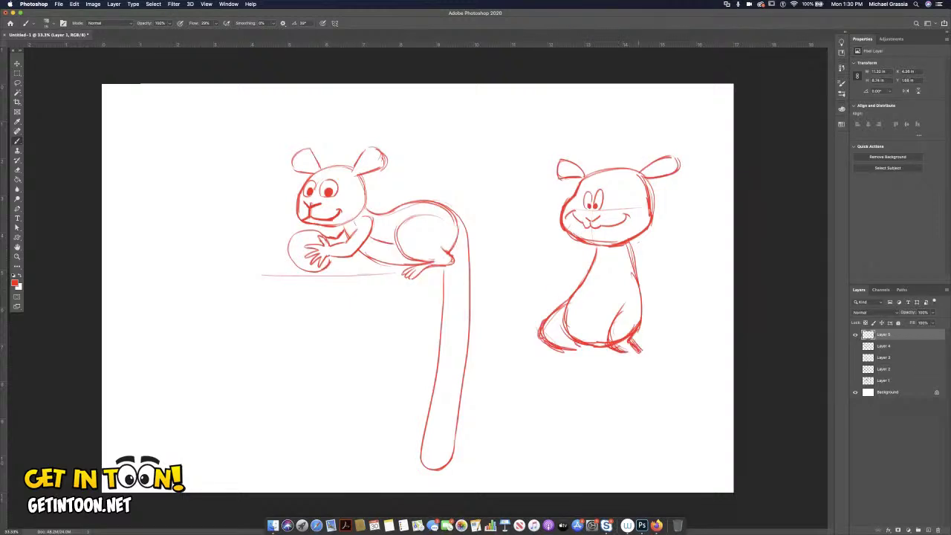
drag(631, 322, 643, 344)
mouse_move(629, 300)
mouse_down()
mouse_move(594, 351)
mouse_move(621, 353)
mouse_up()
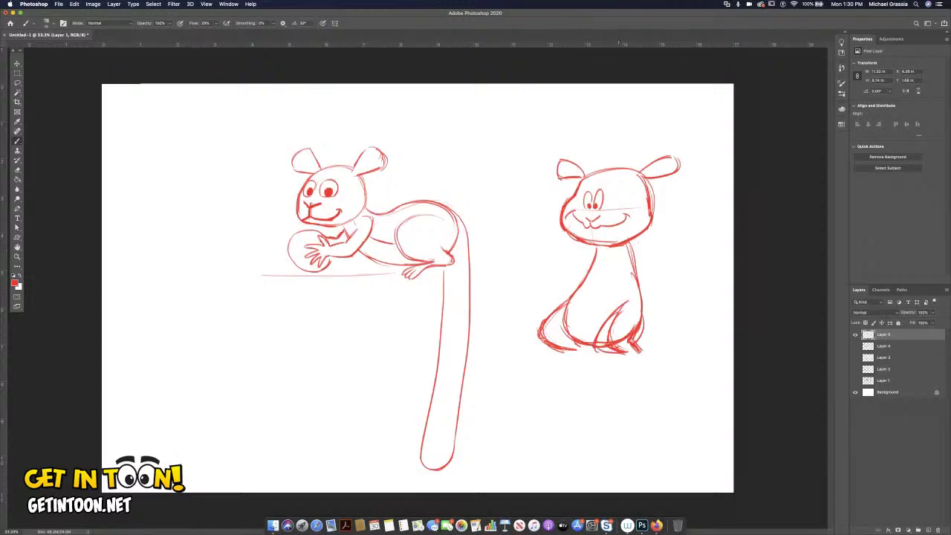
drag(623, 310, 607, 337)
key(e)
mouse_move(623, 310)
mouse_down()
mouse_move(606, 345)
mouse_move(624, 349)
mouse_move(619, 339)
mouse_move(632, 329)
mouse_move(633, 342)
mouse_move(638, 320)
mouse_move(638, 336)
mouse_up()
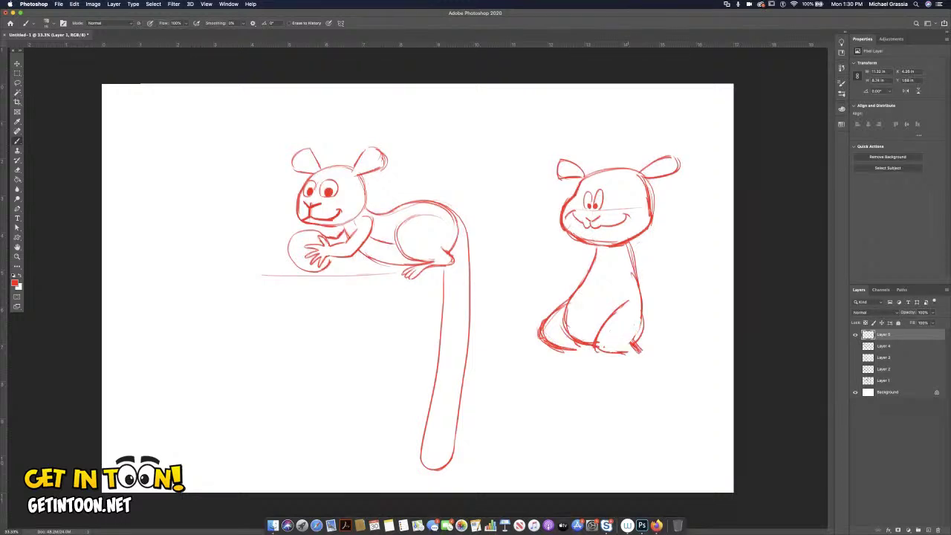
Step: Close the near leg at the heel and add two long forward-pointing feet with toes
key(b)
mouse_move(622, 354)
mouse_down()
mouse_move(603, 371)
mouse_move(641, 352)
mouse_up()
mouse_move(563, 351)
mouse_down()
mouse_move(539, 365)
mouse_move(581, 354)
mouse_move(545, 366)
mouse_up()
drag(605, 364, 598, 370)
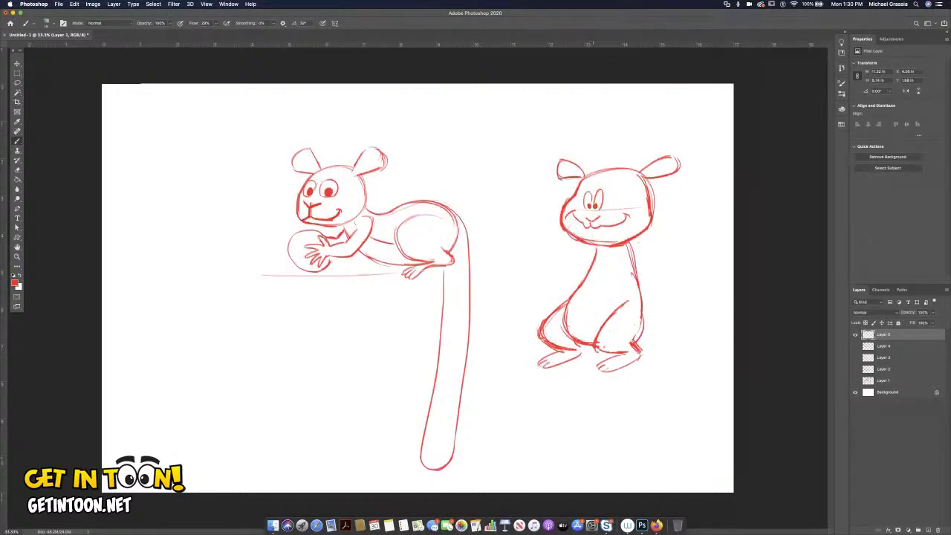
Step: Add a small hair tuft, a forearm reaching forward and a bent near arm with its hand on the hip
mouse_move(602, 163)
mouse_down()
mouse_move(620, 161)
mouse_move(596, 172)
mouse_up()
mouse_move(594, 249)
mouse_down()
mouse_move(565, 262)
mouse_move(553, 252)
mouse_move(547, 273)
mouse_move(587, 269)
mouse_up()
drag(630, 239, 660, 277)
mouse_move(657, 266)
mouse_down()
mouse_move(650, 288)
mouse_move(658, 267)
mouse_up()
mouse_move(630, 240)
mouse_down()
mouse_move(653, 256)
mouse_move(648, 276)
mouse_move(618, 288)
mouse_move(650, 294)
mouse_up()
drag(626, 253, 614, 291)
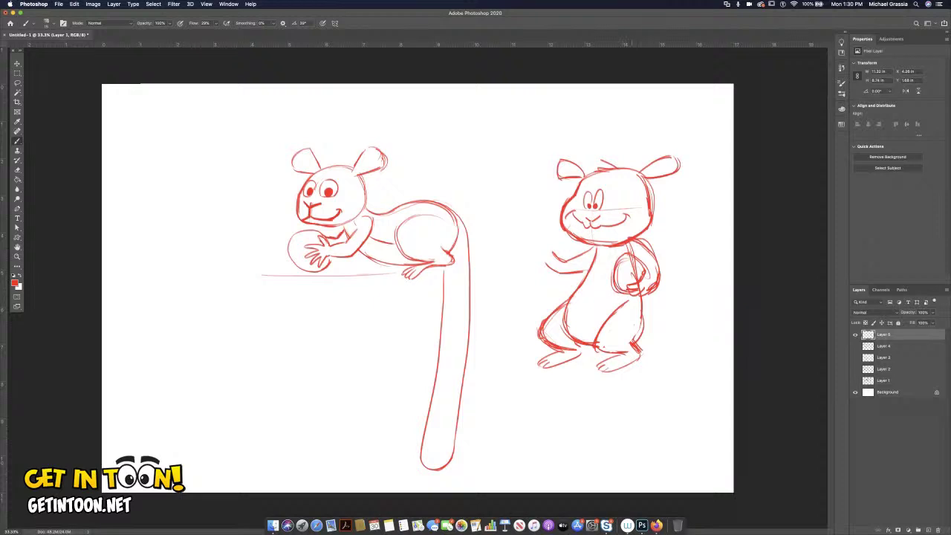
Step: Draw the outstretched hand balancing a round ball, and erase the body line running through the bent near arm
mouse_move(556, 240)
mouse_down()
mouse_move(553, 250)
mouse_move(511, 254)
mouse_move(543, 257)
mouse_move(554, 235)
mouse_move(514, 249)
mouse_up()
mouse_move(533, 214)
mouse_down()
mouse_move(520, 251)
mouse_move(517, 242)
mouse_up()
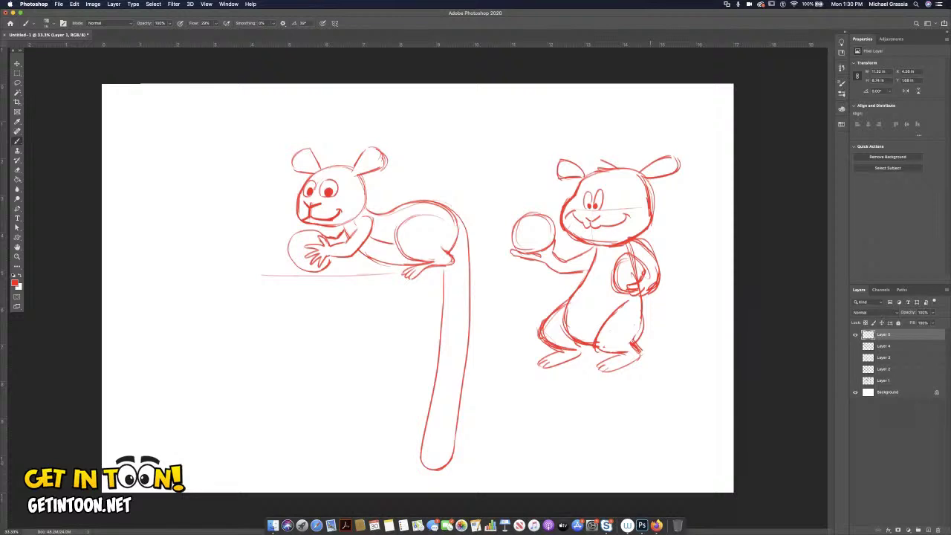
key(e)
drag(635, 265, 635, 275)
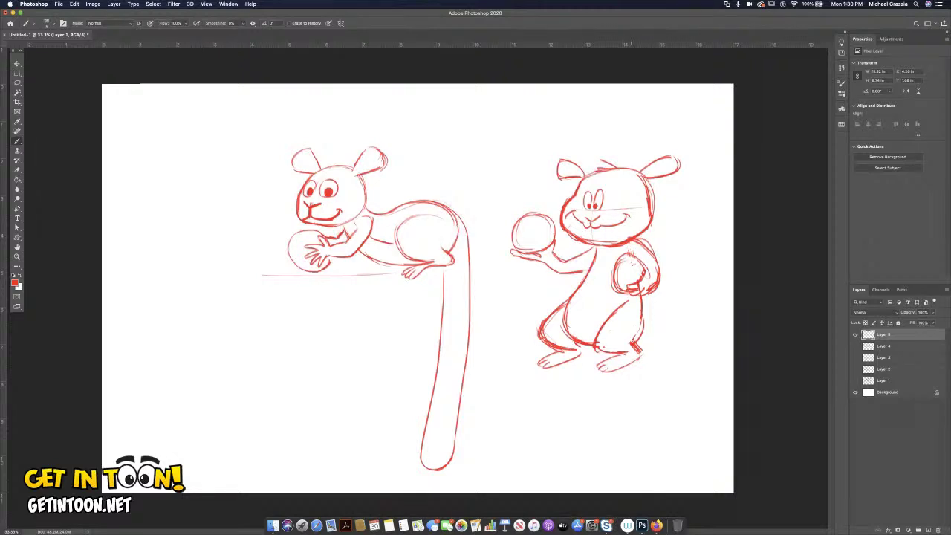
Step: Draw a long, thick, round-ended tail sweeping from the rump around in front of the feet, with short accent strokes on the body
key(b)
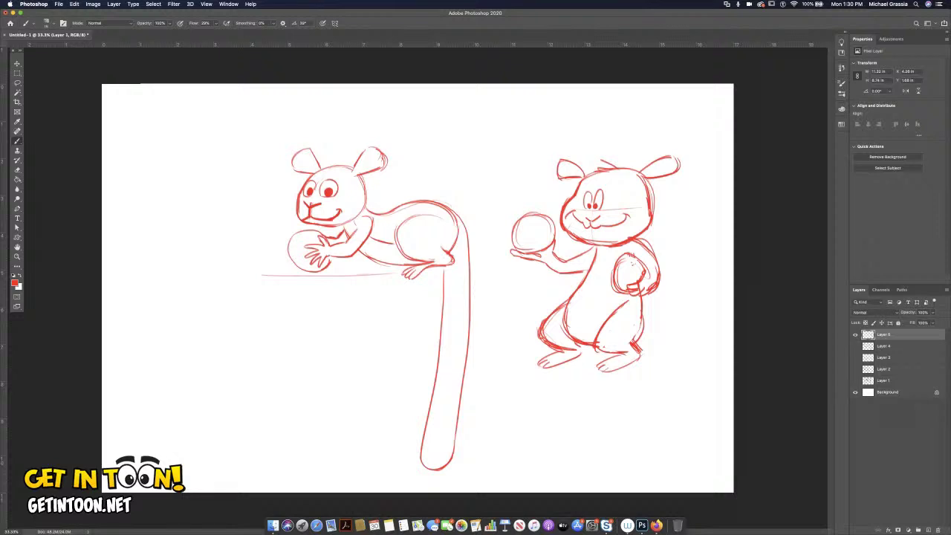
drag(644, 315, 732, 312)
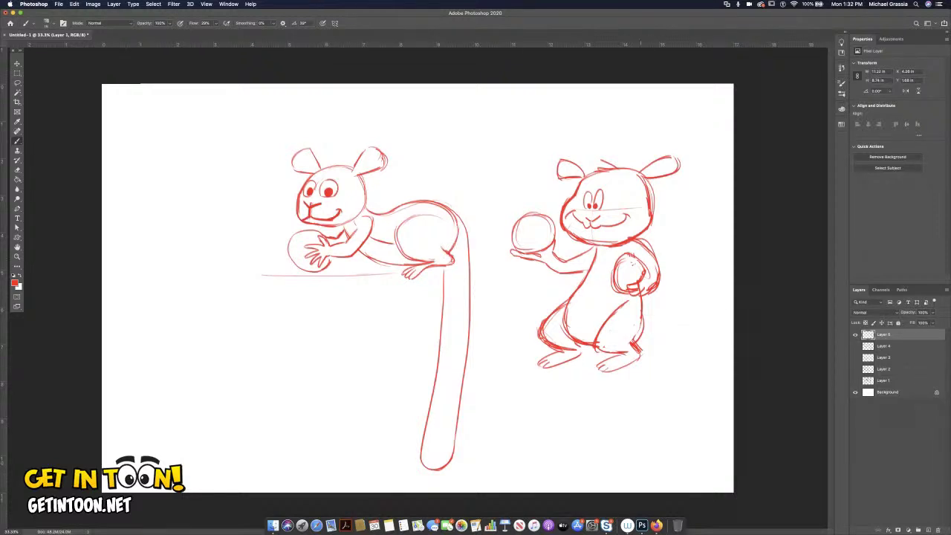
mouse_move(644, 313)
mouse_down()
mouse_move(705, 372)
mouse_move(565, 408)
mouse_move(518, 409)
mouse_up()
mouse_move(644, 318)
mouse_down()
mouse_move(532, 375)
mouse_move(489, 443)
mouse_up()
drag(518, 407, 487, 443)
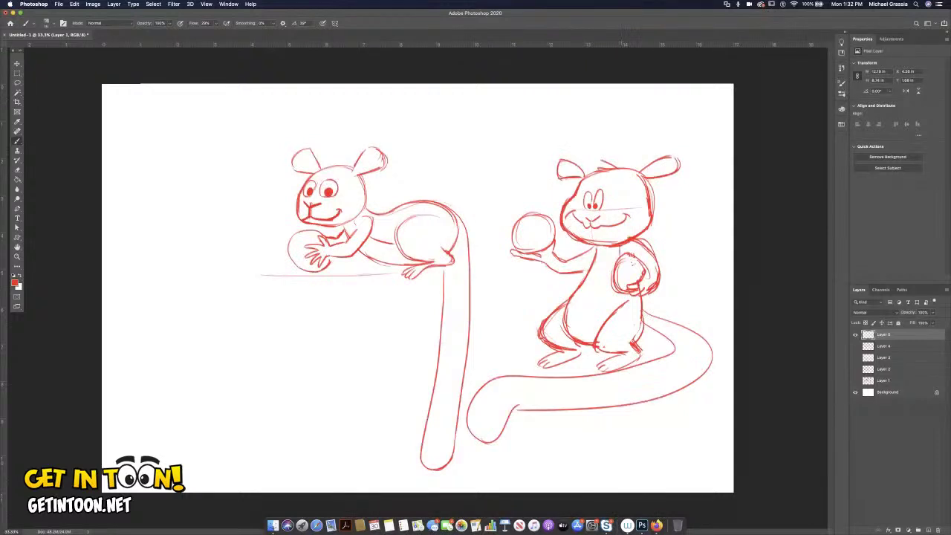
drag(621, 297, 622, 307)
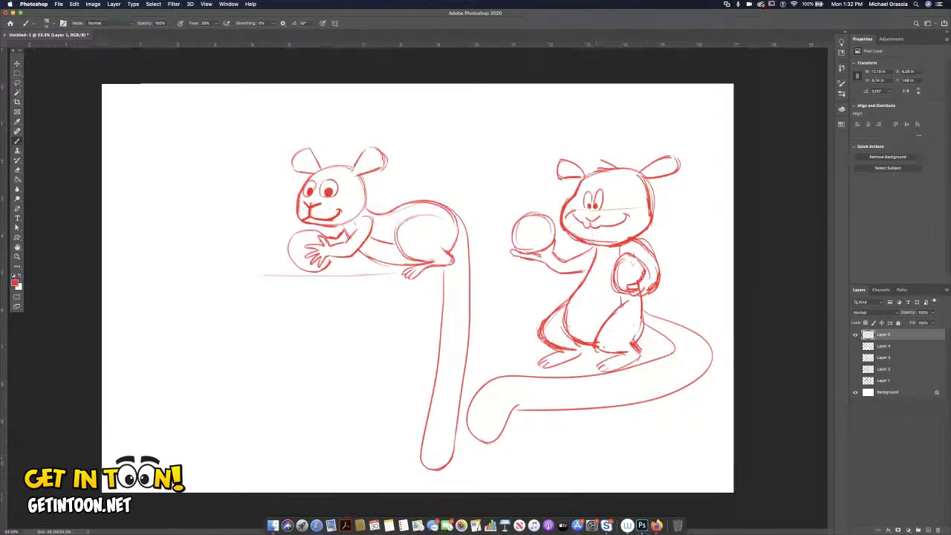
drag(603, 252, 599, 268)
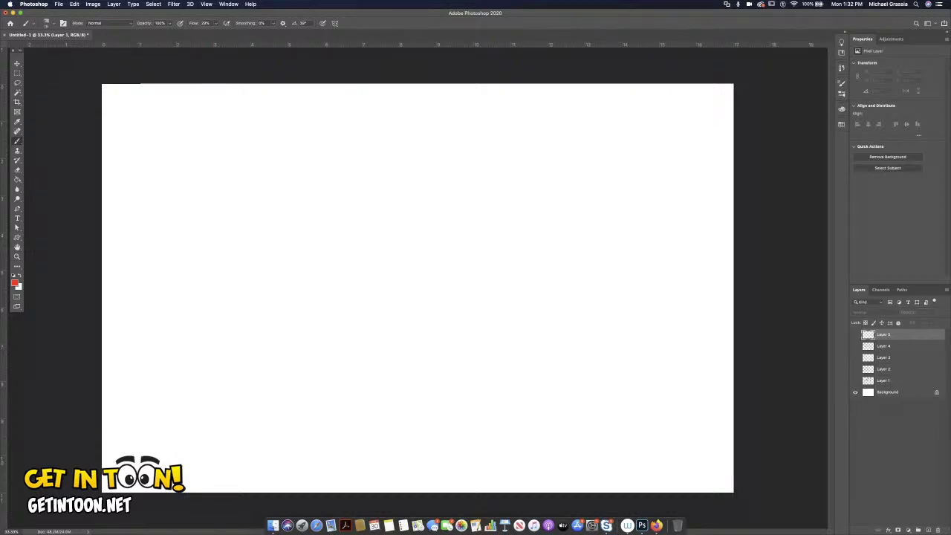
Step: Add a new blank layer above the hidden sketch layers
click(476, 151)
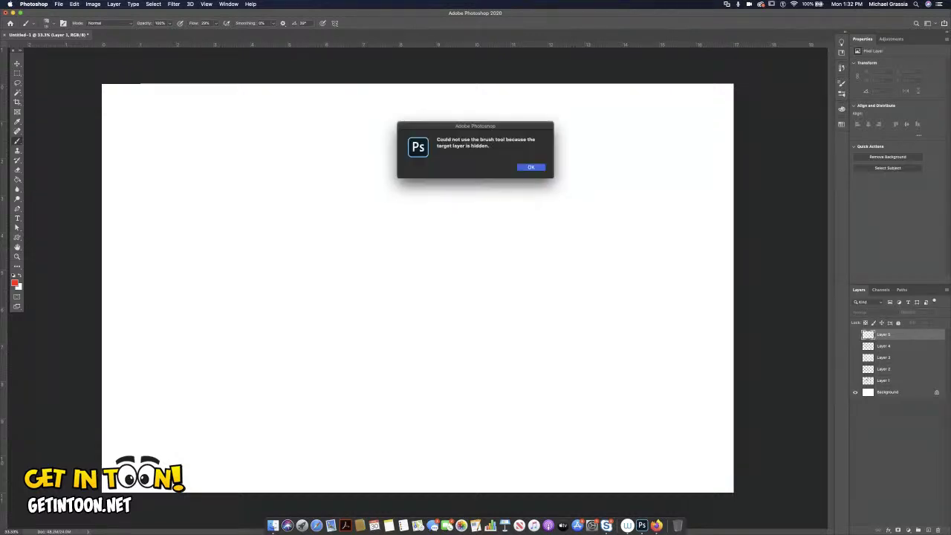
key(Return)
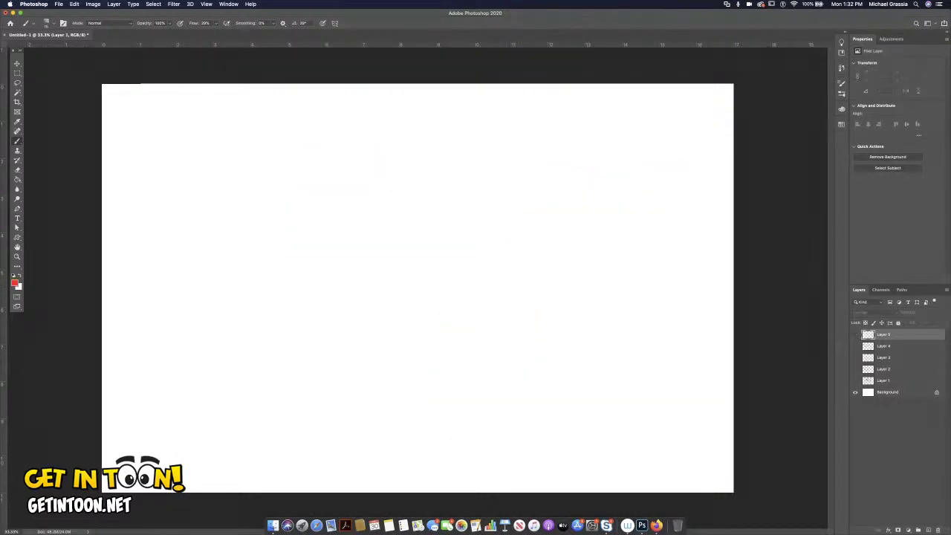
key(alt+shift+super+n)
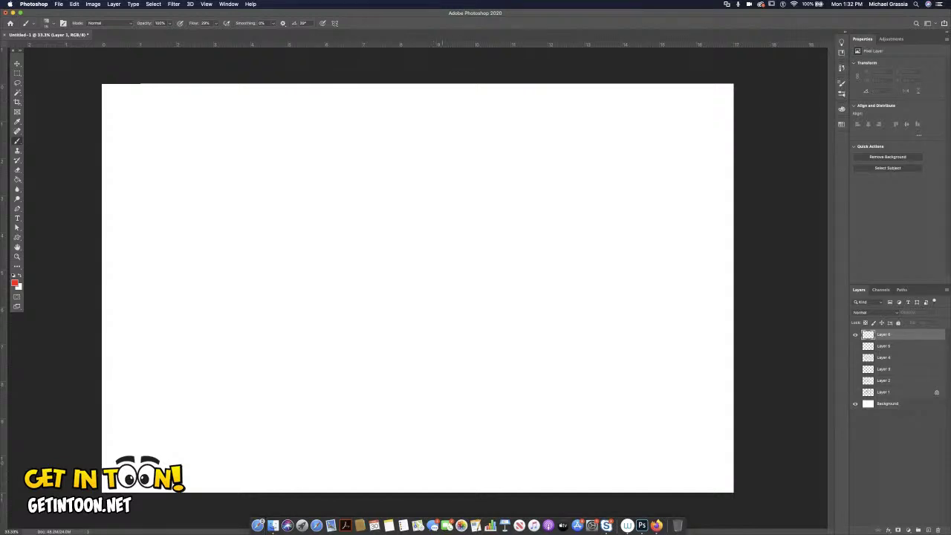
Step: Sketch an opossum head from a circle, with a pointed snout, oval nose, two small ears and curved face markings
mouse_move(446, 156)
mouse_down()
mouse_move(413, 210)
mouse_move(430, 158)
mouse_up()
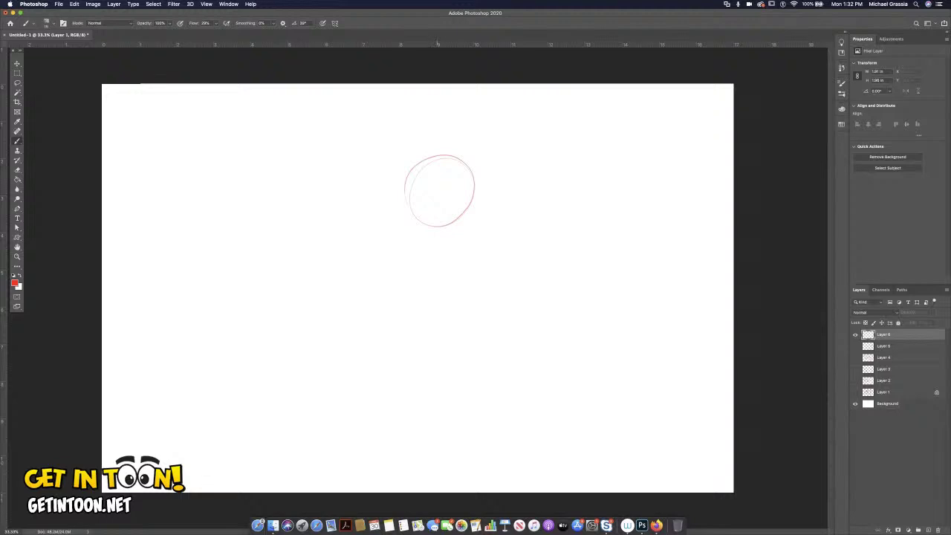
mouse_move(405, 192)
mouse_down()
mouse_move(380, 203)
mouse_move(440, 233)
mouse_move(471, 210)
mouse_move(459, 220)
mouse_move(473, 178)
mouse_move(405, 190)
mouse_move(443, 158)
mouse_move(473, 174)
mouse_up()
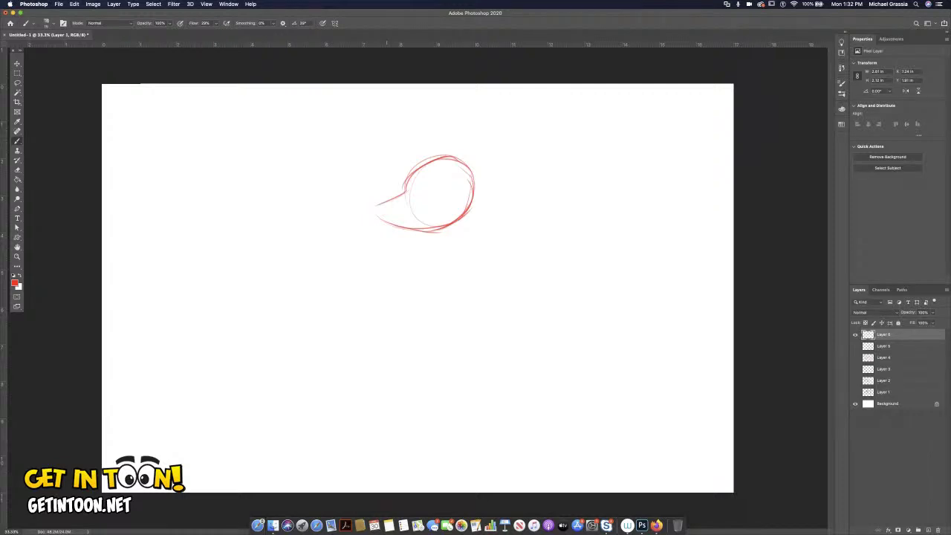
mouse_move(377, 201)
mouse_down()
mouse_move(375, 219)
mouse_move(373, 201)
mouse_move(392, 199)
mouse_up()
mouse_move(459, 170)
mouse_down()
mouse_move(474, 150)
mouse_move(481, 165)
mouse_move(463, 170)
mouse_move(481, 153)
mouse_up()
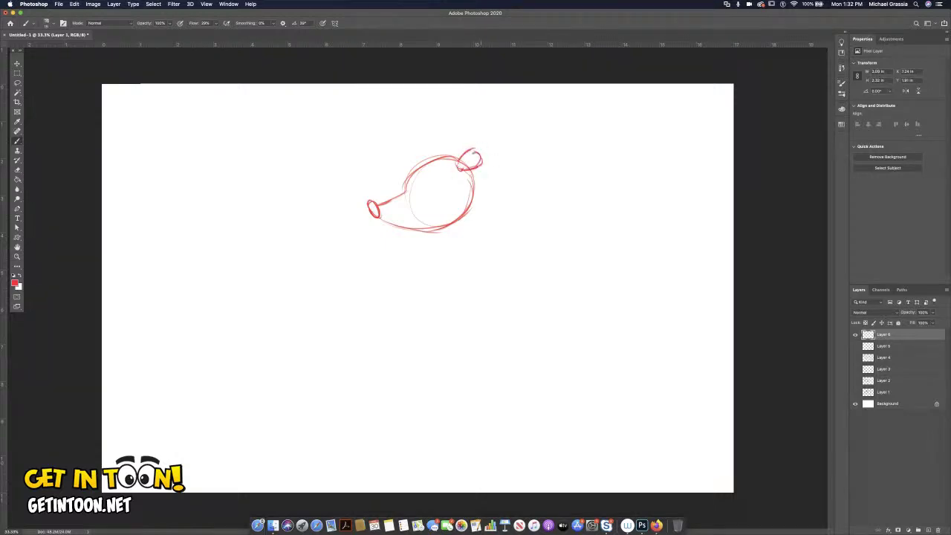
drag(409, 174, 416, 159)
drag(421, 171, 423, 175)
mouse_move(437, 164)
mouse_down()
mouse_move(450, 159)
mouse_move(453, 177)
mouse_move(458, 168)
mouse_move(449, 199)
mouse_move(455, 221)
mouse_move(444, 225)
mouse_move(458, 220)
mouse_move(445, 200)
mouse_up()
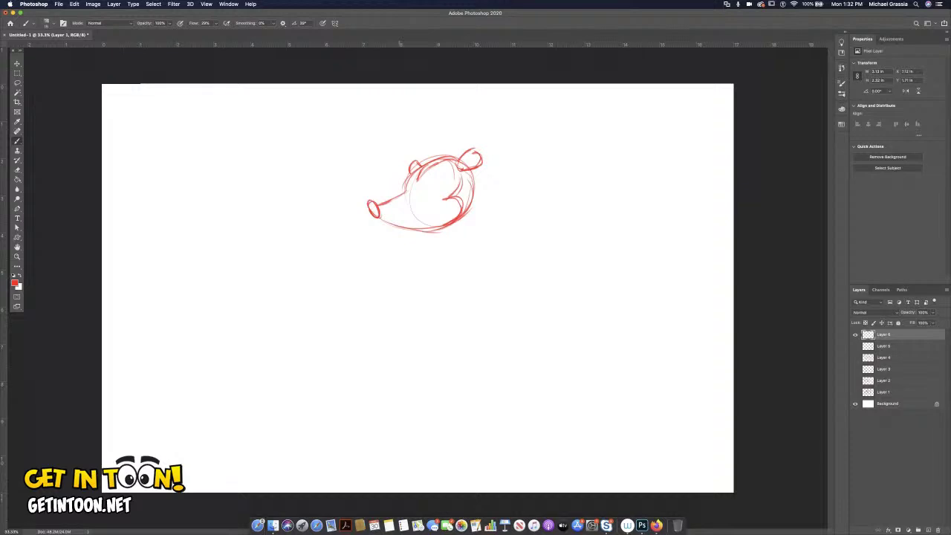
drag(426, 189, 412, 192)
key(super+z)
key(super+z)
mouse_move(425, 182)
mouse_down()
mouse_move(430, 194)
mouse_move(412, 187)
mouse_up()
key(super+z)
key(super+z)
key(super+z)
key(super+z)
key(super+z)
key(super+z)
key(super+z)
Step: Draw two small solid oval eyes, fill in the nose and add a smile to the opossum's face
drag(409, 185, 426, 192)
drag(371, 204, 374, 211)
mouse_move(413, 223)
mouse_down()
mouse_move(427, 226)
mouse_move(439, 214)
mouse_up()
Step: Sketch the opossum's pear-shaped torso from the neck down, with a curved chest, sloping back and rounded bottom
mouse_move(431, 235)
mouse_down()
mouse_move(438, 284)
mouse_move(429, 318)
mouse_move(445, 337)
mouse_up()
mouse_move(424, 233)
mouse_down()
mouse_move(431, 303)
mouse_move(444, 338)
mouse_move(454, 340)
mouse_up()
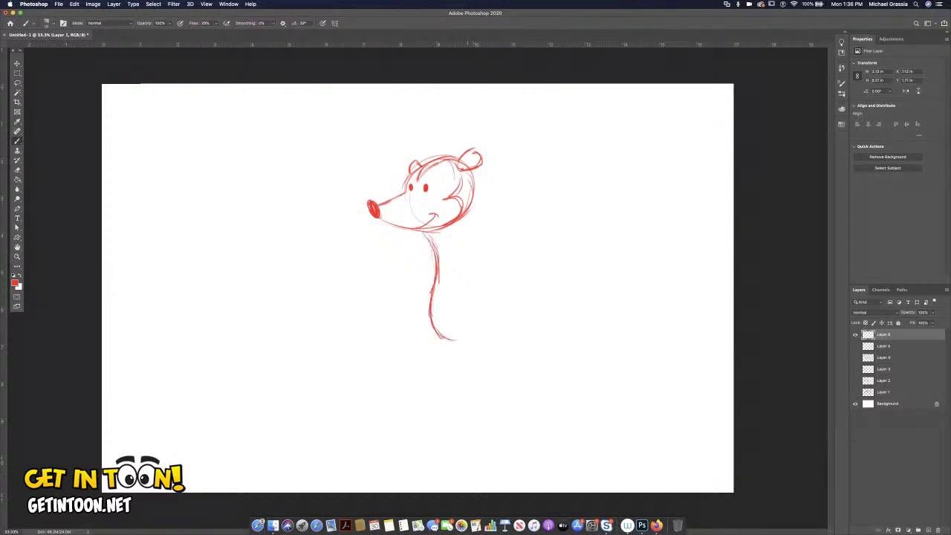
drag(475, 200, 516, 287)
drag(492, 249, 516, 304)
mouse_move(457, 342)
mouse_down()
mouse_move(516, 316)
mouse_move(520, 294)
mouse_move(513, 312)
mouse_up()
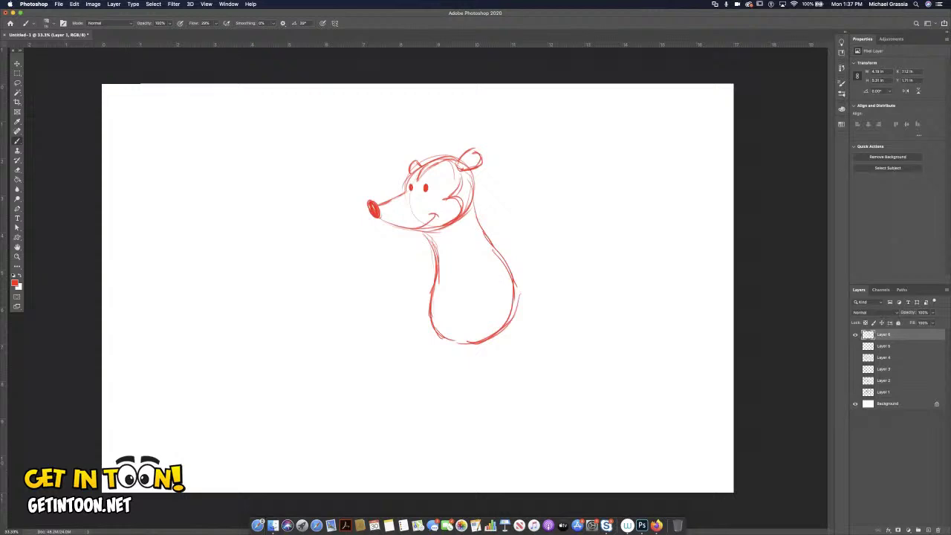
Step: Draw two short legs with long toed feet beneath the opossum's torso
drag(479, 337, 477, 356)
drag(508, 323, 496, 354)
mouse_move(476, 359)
mouse_down()
mouse_move(450, 365)
mouse_move(497, 359)
mouse_up()
mouse_move(437, 333)
mouse_down()
mouse_move(445, 350)
mouse_move(417, 362)
mouse_move(458, 359)
mouse_move(423, 359)
mouse_move(461, 370)
mouse_up()
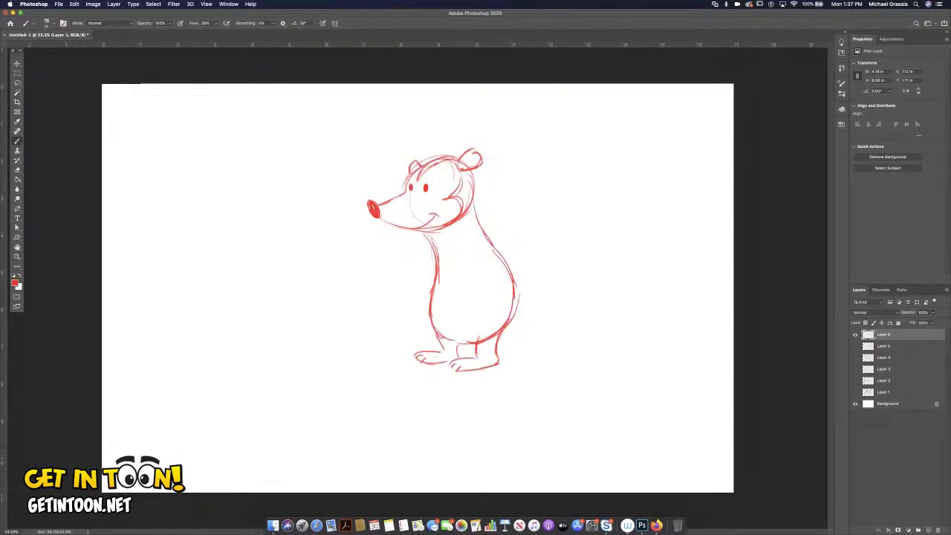
Step: Draw the opossum's near arm bent with its hand resting on the belly, and erase the body line crossing the fingers
mouse_move(463, 238)
mouse_down()
mouse_move(460, 263)
mouse_move(434, 276)
mouse_move(433, 295)
mouse_up()
mouse_move(436, 284)
mouse_down()
mouse_move(439, 294)
mouse_move(471, 258)
mouse_move(466, 272)
mouse_up()
key(e)
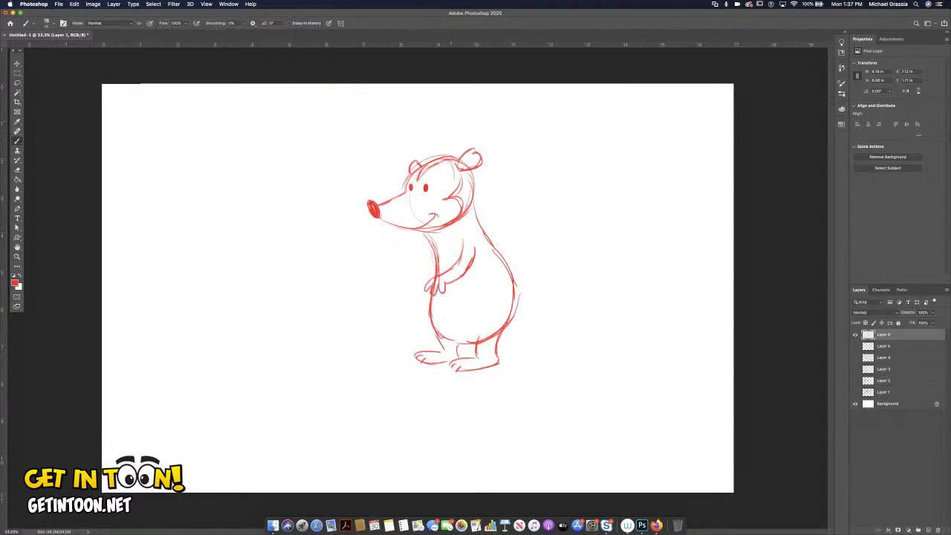
drag(436, 282, 431, 291)
key(b)
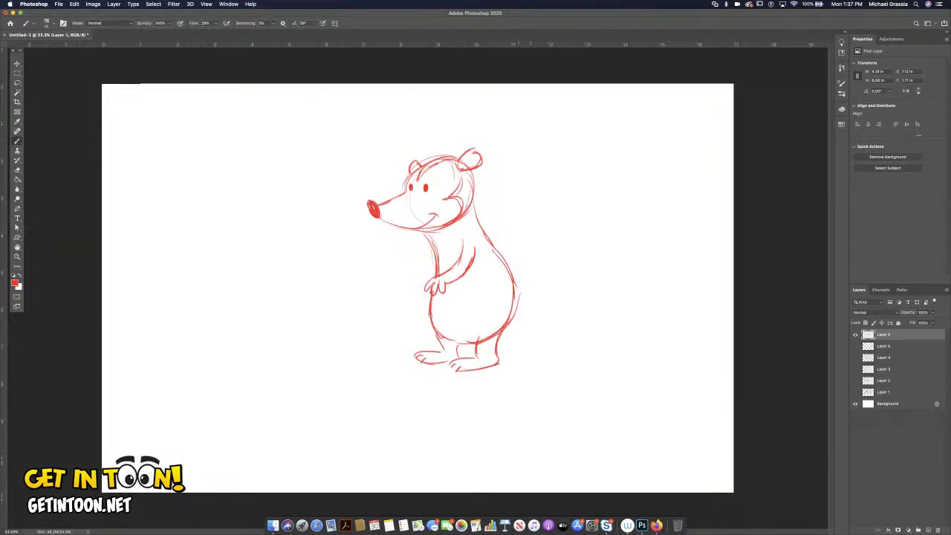
Step: Add a long tapering tail curving out behind the opossum, and roughen its back, chest and belly outlines with furry strokes
mouse_move(515, 288)
mouse_down()
mouse_move(542, 327)
mouse_move(593, 335)
mouse_up()
mouse_move(513, 307)
mouse_down()
mouse_move(548, 339)
mouse_move(571, 345)
mouse_move(605, 344)
mouse_move(630, 326)
mouse_move(581, 337)
mouse_move(591, 335)
mouse_up()
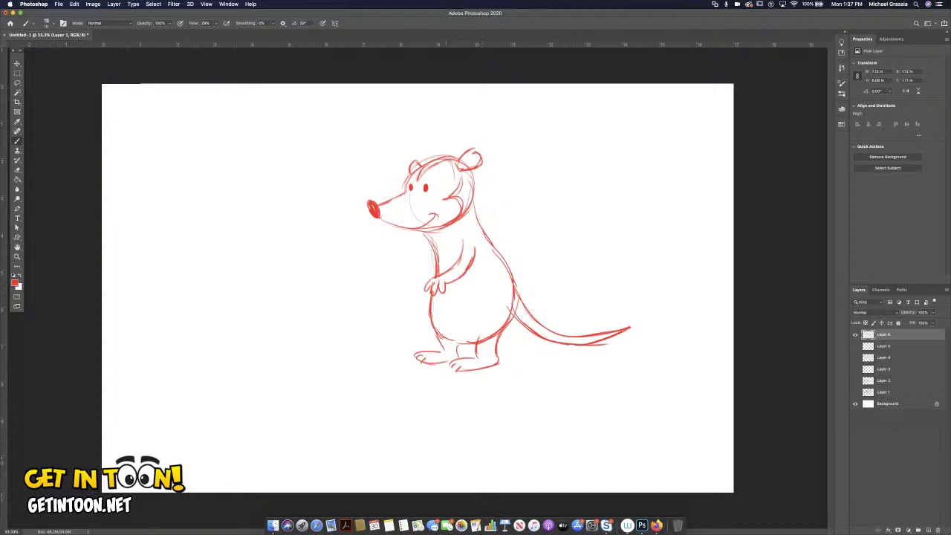
mouse_move(443, 156)
mouse_down()
mouse_move(422, 165)
mouse_move(475, 178)
mouse_move(486, 232)
mouse_move(515, 292)
mouse_up()
drag(430, 232, 437, 273)
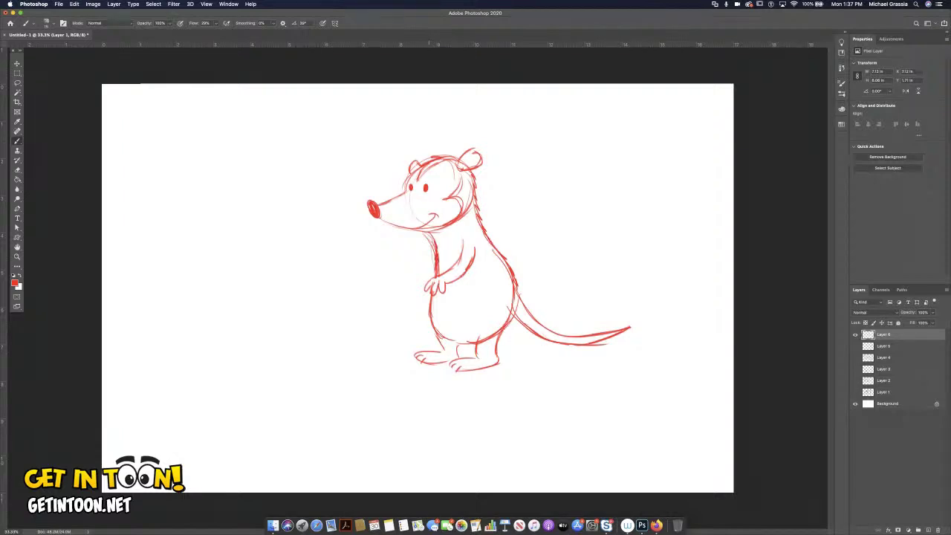
drag(430, 319, 457, 341)
drag(509, 322, 490, 337)
key(e)
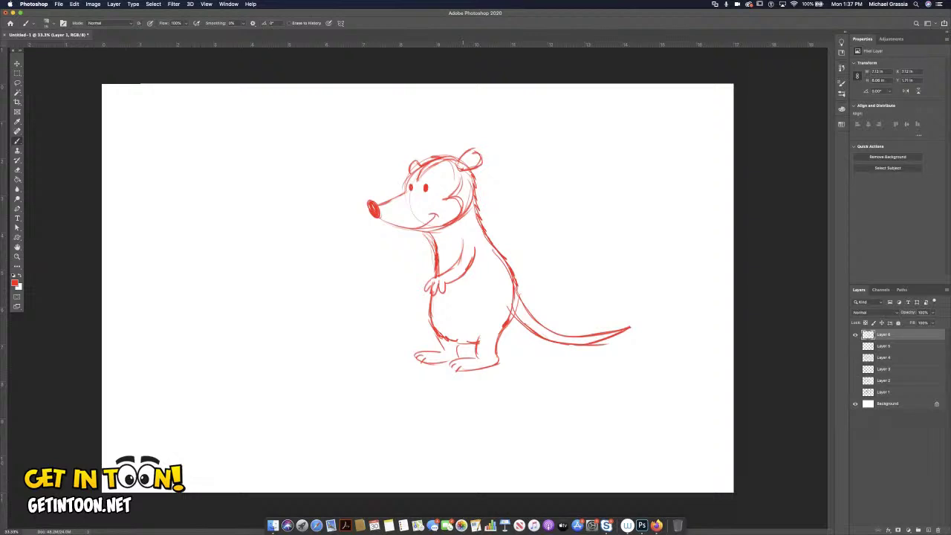
key(b)
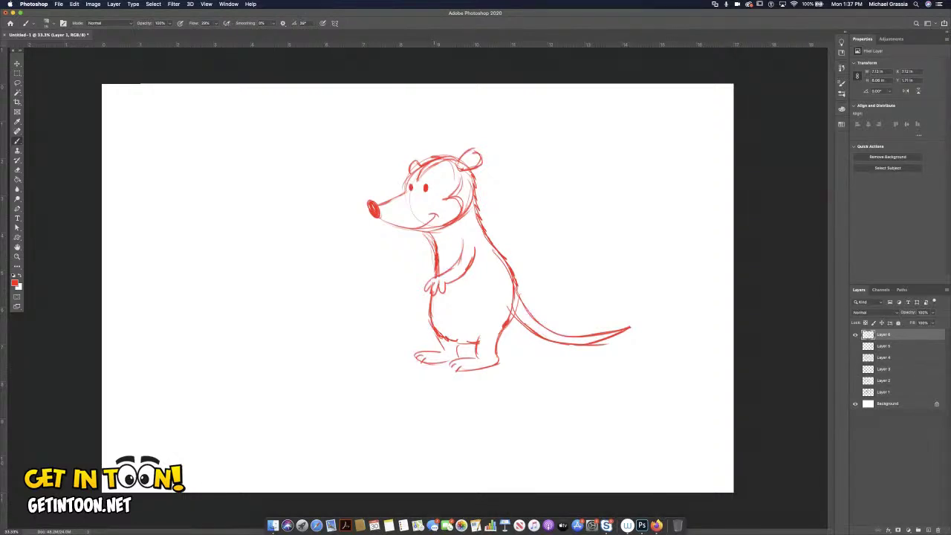
Step: Add the far arm with an open hand held forward, and draw solid sunglasses with a side arm over the eyes
mouse_move(434, 246)
mouse_down()
mouse_move(394, 247)
mouse_move(393, 264)
mouse_move(416, 263)
mouse_up()
mouse_move(417, 178)
mouse_down()
mouse_move(402, 193)
mouse_move(413, 186)
mouse_up()
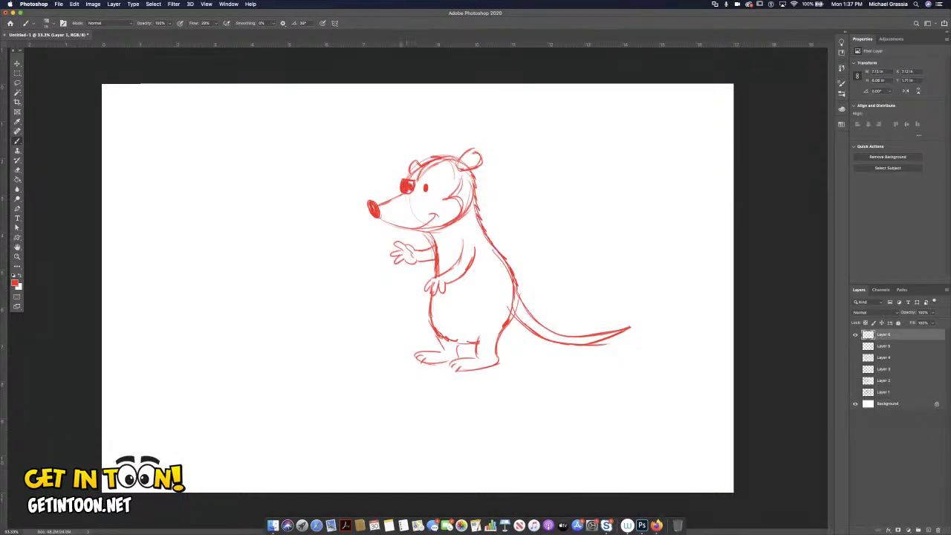
mouse_move(422, 182)
mouse_down()
mouse_move(423, 195)
mouse_move(437, 181)
mouse_move(432, 194)
mouse_move(426, 177)
mouse_move(476, 172)
mouse_move(455, 182)
mouse_move(478, 182)
mouse_up()
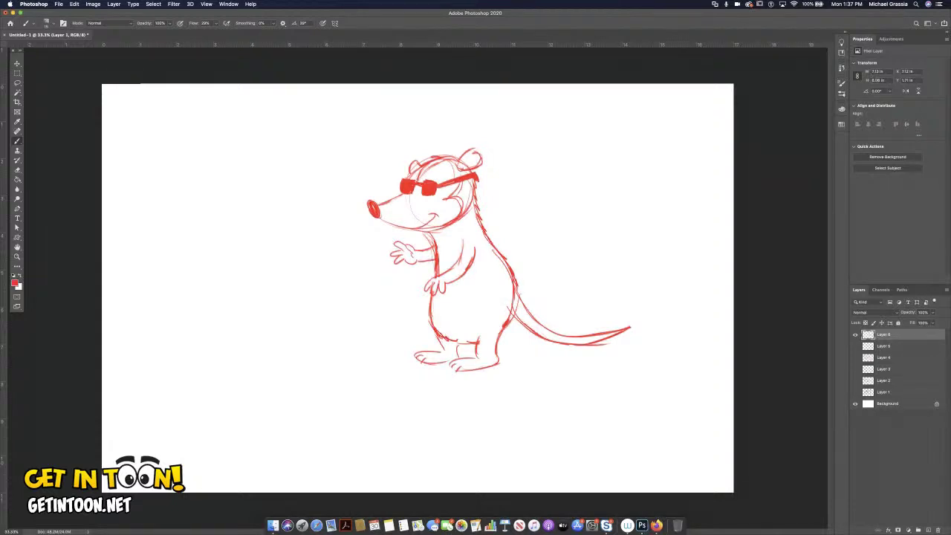
Step: Hide the opossum layer and add a new blank layer
click(856, 335)
key(super+shift+alt+n)
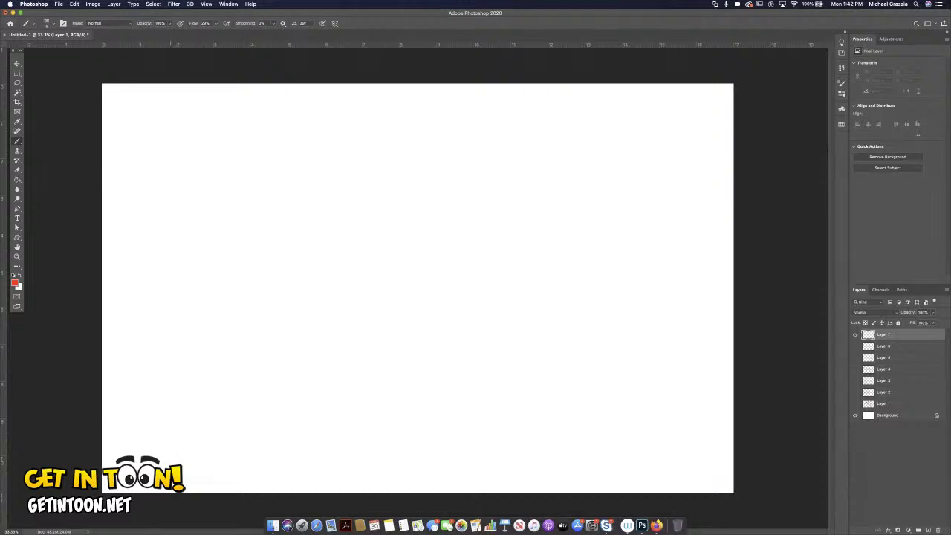
drag(168, 207, 327, 398)
mouse_move(189, 221)
mouse_down()
mouse_move(280, 296)
mouse_move(331, 394)
mouse_move(287, 294)
mouse_move(184, 217)
mouse_move(206, 243)
mouse_up()
key(super+z)
key(super+z)
Step: Sketch a sweeping diagonal line of action for a falling mouse, with an oval head and a bean-shaped body built along it
mouse_move(141, 169)
mouse_down()
mouse_move(348, 371)
mouse_move(373, 442)
mouse_up()
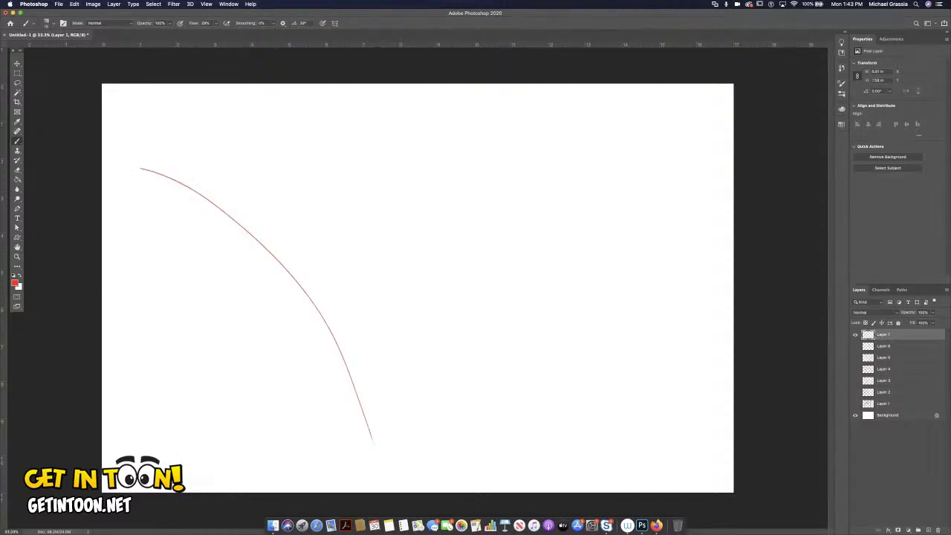
mouse_move(208, 242)
mouse_down()
mouse_move(242, 217)
mouse_move(220, 244)
mouse_move(269, 245)
mouse_move(323, 331)
mouse_up()
drag(274, 248, 318, 324)
mouse_move(235, 253)
mouse_down()
mouse_move(275, 305)
mouse_move(263, 336)
mouse_move(294, 349)
mouse_up()
drag(257, 314, 315, 342)
drag(308, 266, 324, 335)
drag(239, 239, 316, 290)
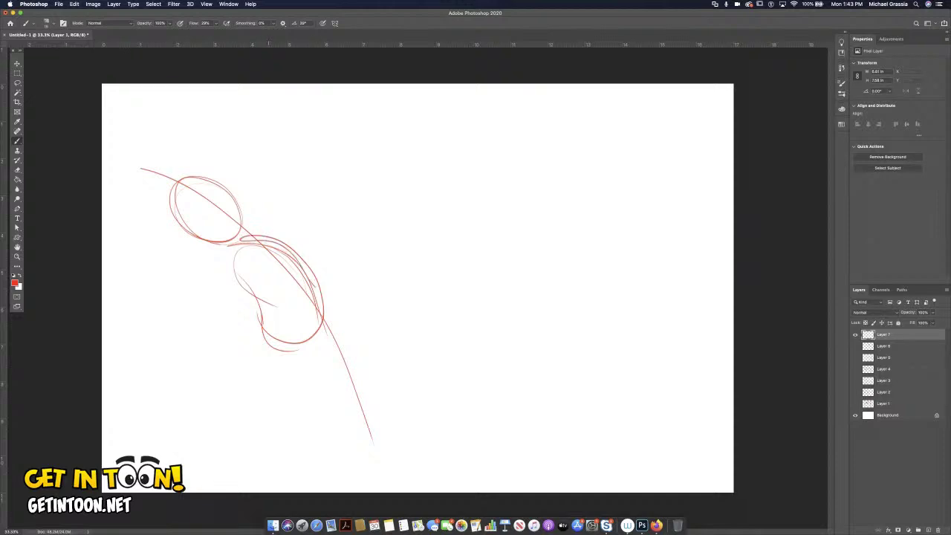
mouse_move(233, 266)
mouse_down()
mouse_move(291, 348)
mouse_move(297, 253)
mouse_move(274, 240)
mouse_up()
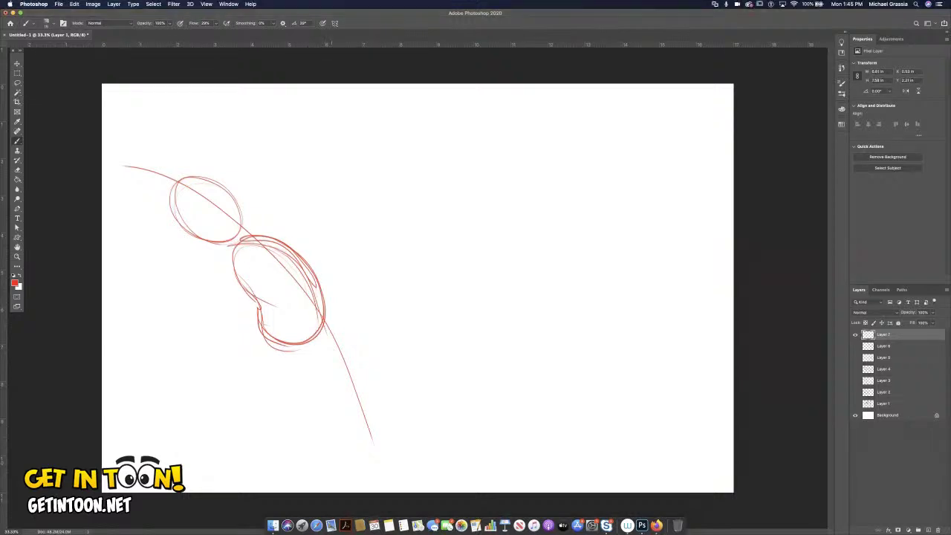
Step: Draw the mouse's two legs, one straight down and one kicked out behind, each ending in a large oval foot
mouse_move(331, 306)
mouse_down()
mouse_move(368, 333)
mouse_move(372, 353)
mouse_up()
drag(327, 327, 374, 363)
mouse_move(333, 303)
mouse_down()
mouse_move(390, 343)
mouse_move(381, 331)
mouse_up()
mouse_move(280, 341)
mouse_down()
mouse_move(301, 339)
mouse_move(308, 409)
mouse_move(284, 409)
mouse_move(310, 425)
mouse_move(292, 387)
mouse_move(272, 413)
mouse_up()
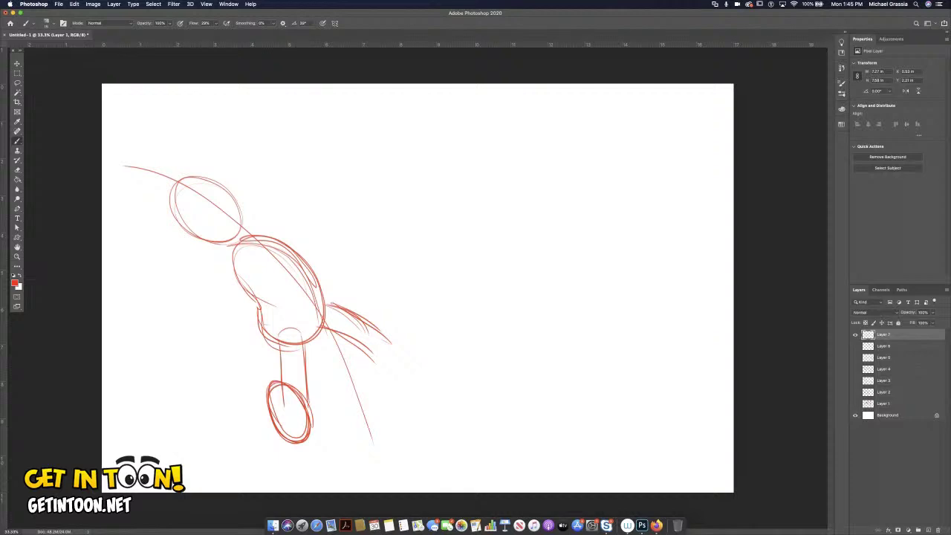
mouse_move(387, 349)
mouse_down()
mouse_move(409, 314)
mouse_move(394, 376)
mouse_up()
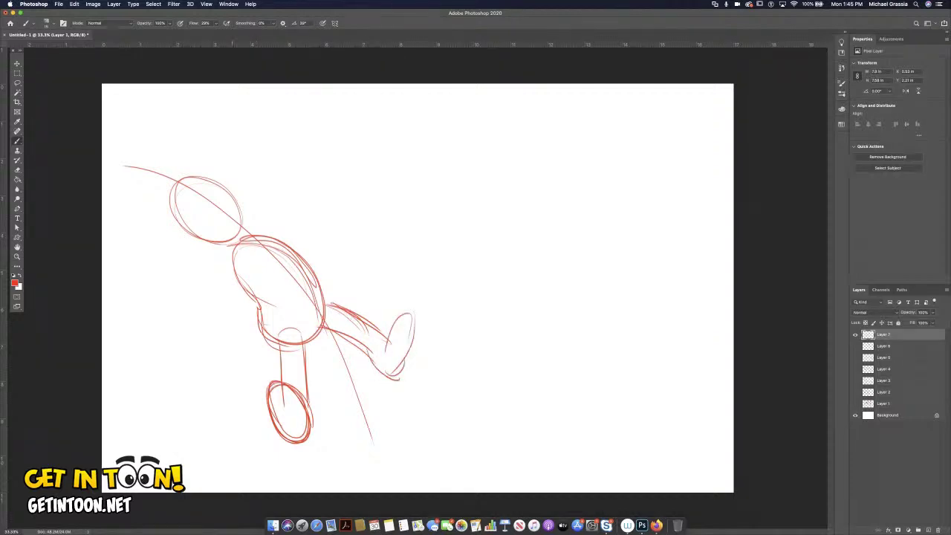
Step: Draw both arms spread wide with open-fingered hands, and strengthen the outline of the kicked-out foot
mouse_move(244, 256)
mouse_down()
mouse_move(240, 284)
mouse_move(199, 309)
mouse_move(194, 325)
mouse_up()
drag(243, 277, 201, 338)
drag(214, 279, 175, 351)
mouse_move(172, 310)
mouse_down()
mouse_move(199, 349)
mouse_move(169, 336)
mouse_move(195, 354)
mouse_move(213, 330)
mouse_move(175, 305)
mouse_move(183, 321)
mouse_move(153, 318)
mouse_move(171, 352)
mouse_up()
mouse_move(258, 232)
mouse_down()
mouse_move(327, 216)
mouse_move(330, 228)
mouse_move(360, 204)
mouse_move(336, 225)
mouse_move(358, 216)
mouse_move(362, 184)
mouse_move(343, 179)
mouse_up()
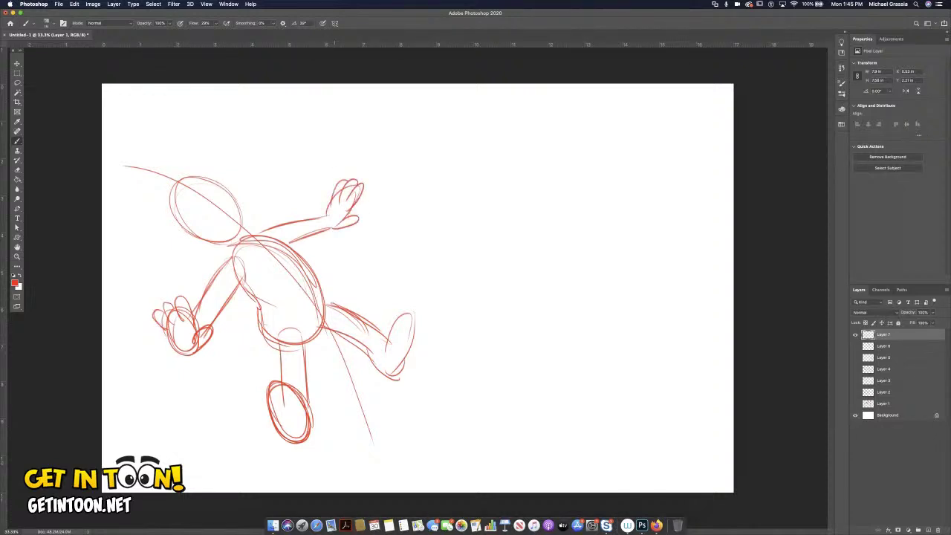
mouse_move(387, 342)
mouse_down()
mouse_move(413, 310)
mouse_move(410, 354)
mouse_up()
Step: Replace a downward tail stroke with a tail curving out below the near hand, and add a light contour line across the belly
drag(313, 340, 402, 492)
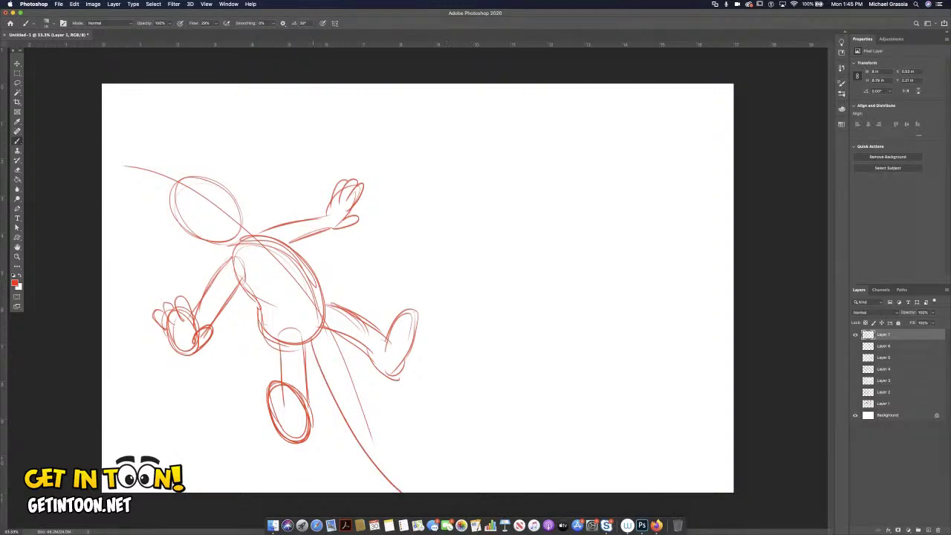
key(super+z)
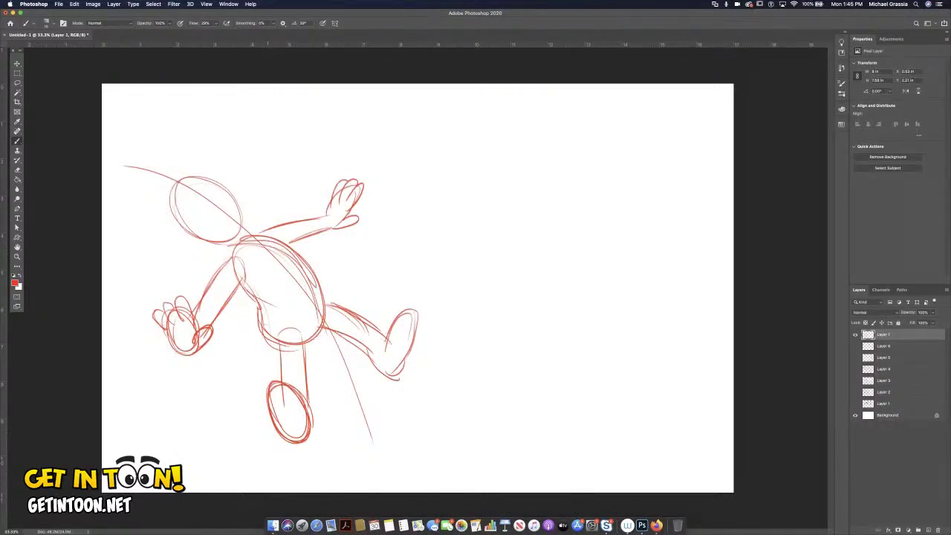
drag(275, 316, 308, 302)
mouse_move(301, 325)
mouse_down()
mouse_move(216, 368)
mouse_move(199, 362)
mouse_move(286, 357)
mouse_up()
mouse_move(232, 372)
mouse_down()
mouse_move(275, 362)
mouse_move(257, 371)
mouse_up()
mouse_move(190, 360)
mouse_down()
mouse_move(252, 368)
mouse_move(278, 351)
mouse_up()
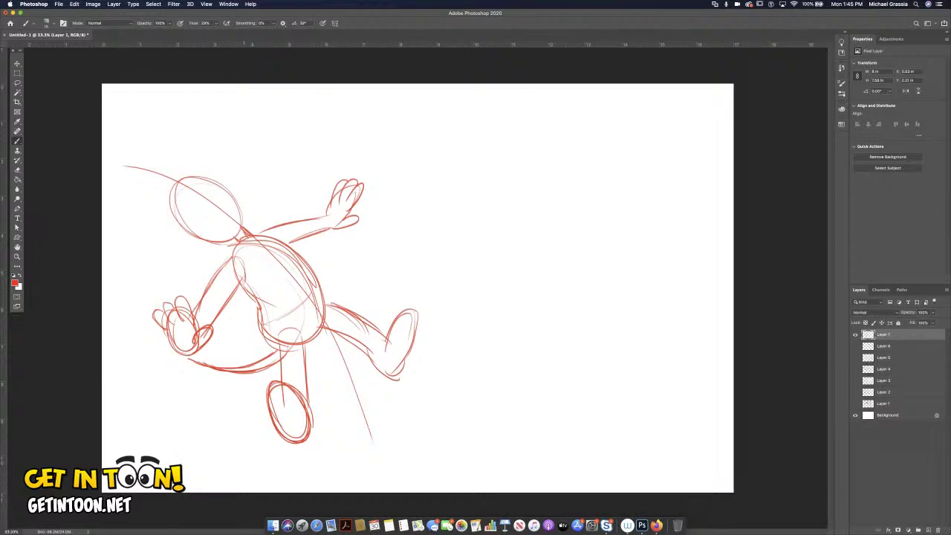
Step: Erase the line of action and rough double strokes inside the head oval, and redraw the head's edge at the neck
key(super+plus)
key(super+plus)
key(super+plus)
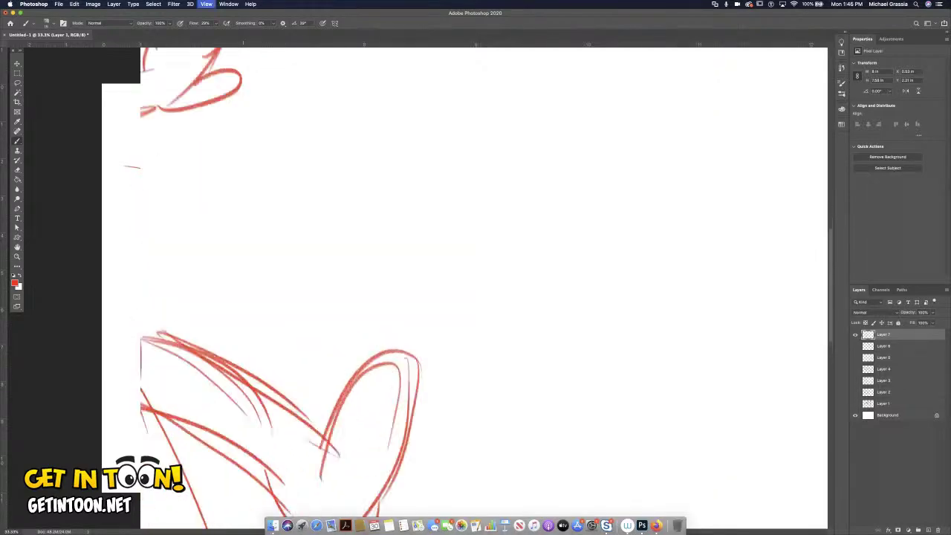
scroll(483, 289, left, 8)
scroll(484, 289, left, 5)
scroll(484, 289, up, 4)
scroll(483, 289, right, 4)
scroll(494, 297, down, 1)
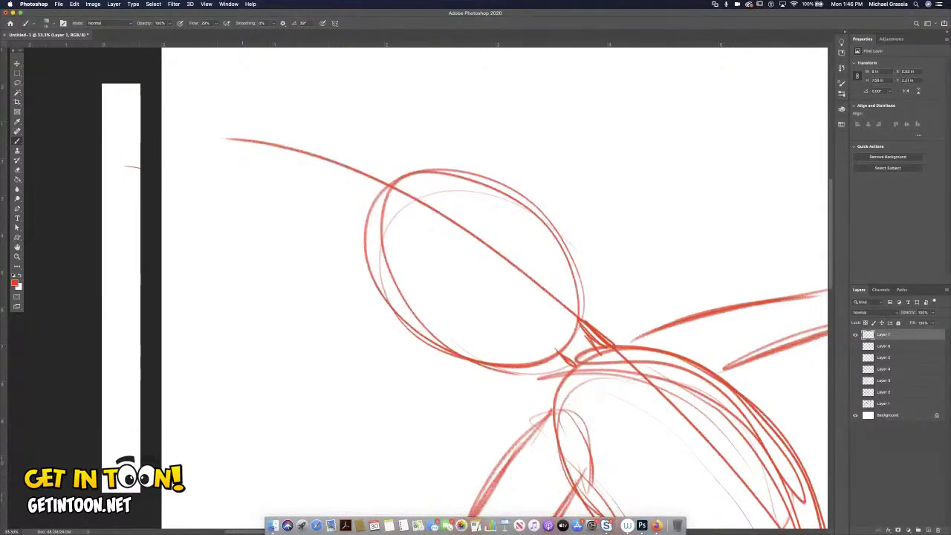
key(e)
mouse_move(397, 191)
mouse_down()
mouse_move(498, 253)
mouse_move(581, 329)
mouse_up()
mouse_move(391, 190)
mouse_down()
mouse_move(383, 272)
mouse_move(429, 333)
mouse_move(462, 348)
mouse_up()
drag(452, 192, 488, 194)
key(b)
drag(581, 305, 573, 332)
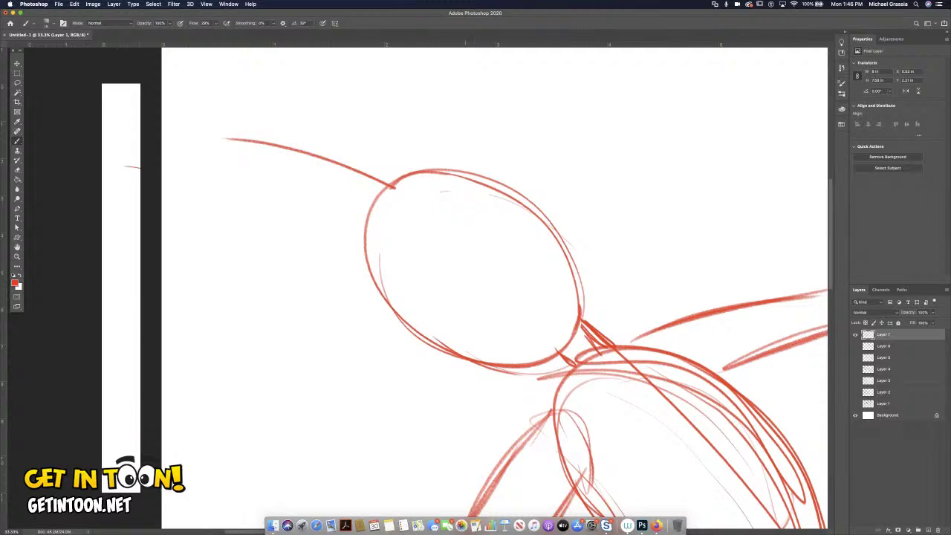
key(super+0)
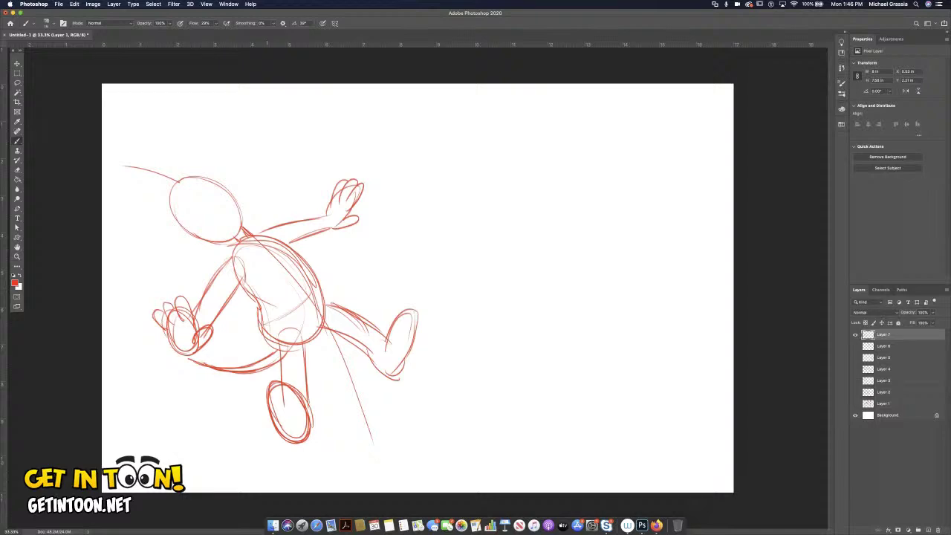
Step: Draw a curved centre guideline lengthwise down the mouse's face
key(super+equal)
key(super+equal)
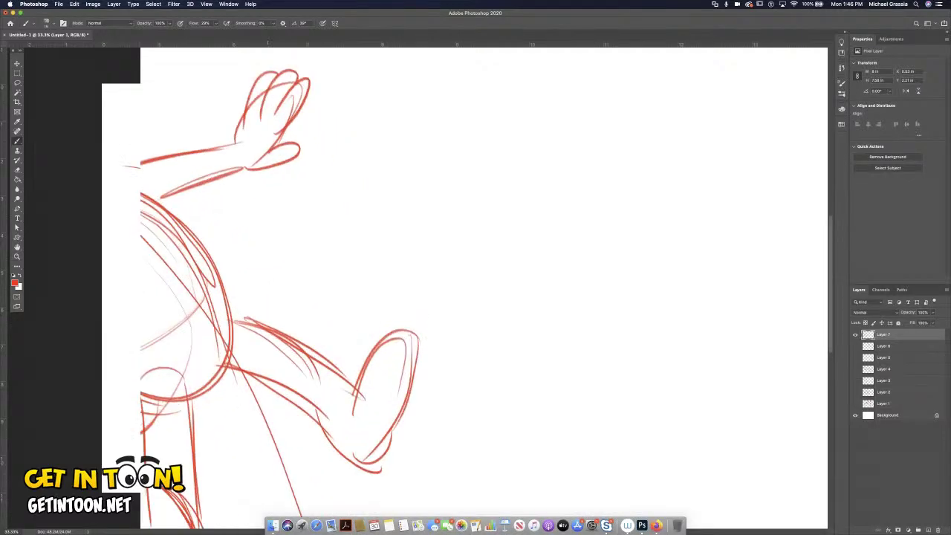
scroll(483, 289, left, 6)
scroll(483, 289, up, 4)
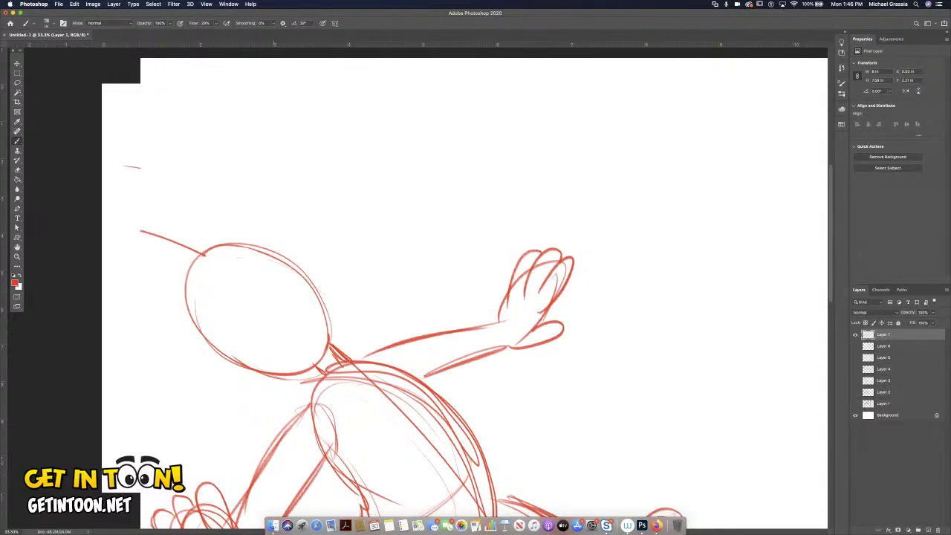
drag(227, 268, 249, 277)
drag(202, 268, 312, 355)
drag(251, 352, 324, 277)
drag(238, 357, 287, 324)
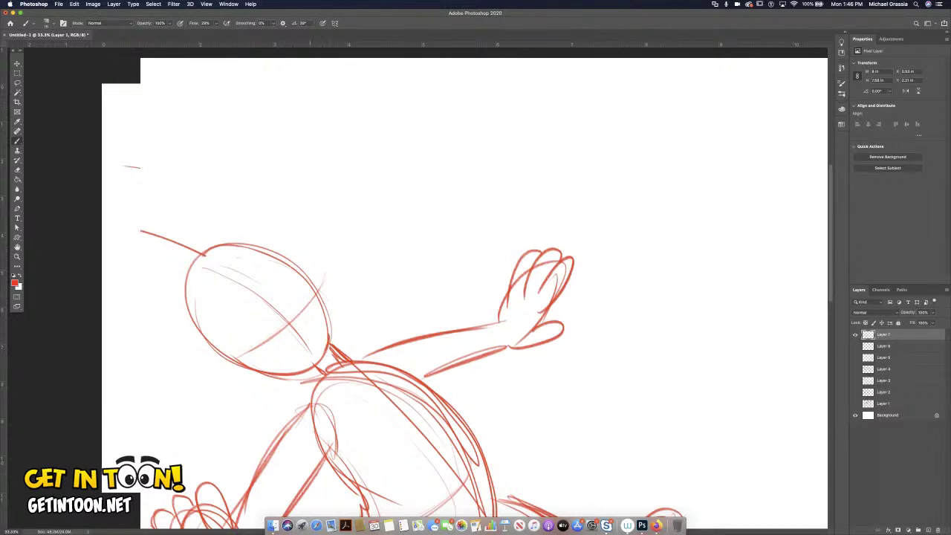
key(super+z)
key(super+z)
mouse_move(249, 367)
mouse_down()
mouse_move(320, 321)
mouse_move(308, 330)
mouse_up()
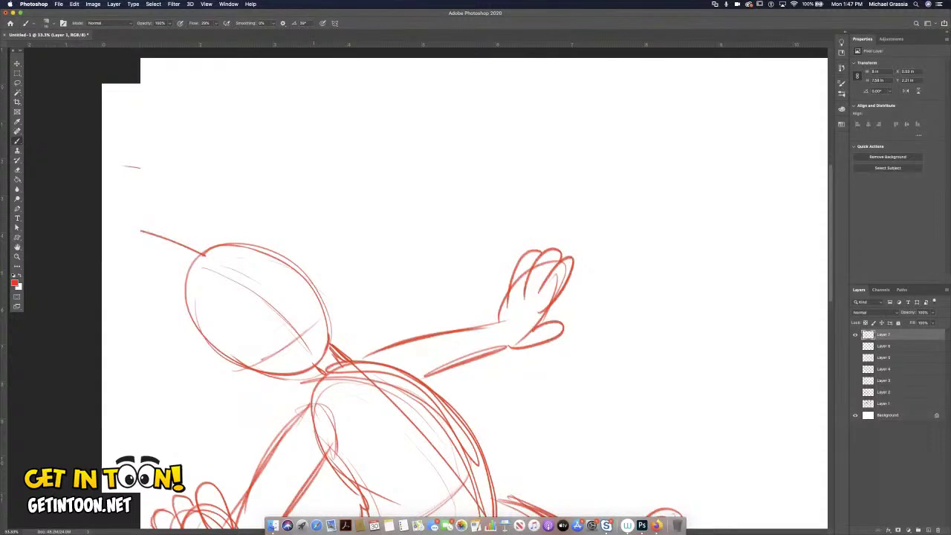
key(super+z)
key(super+z)
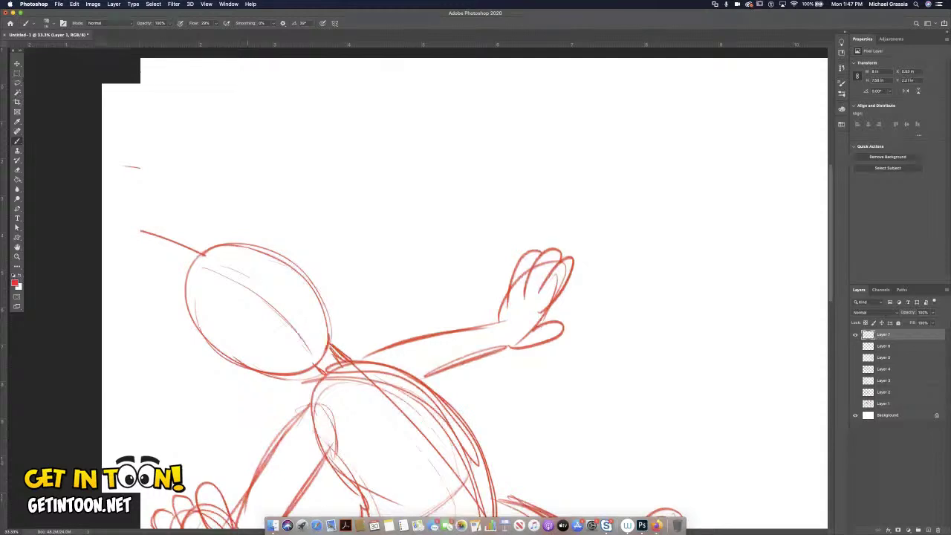
Step: Draw a curved cross guideline over the middle of the face, with two tall oval eyes above it and a small solid nose
drag(215, 339, 299, 242)
drag(212, 342, 285, 267)
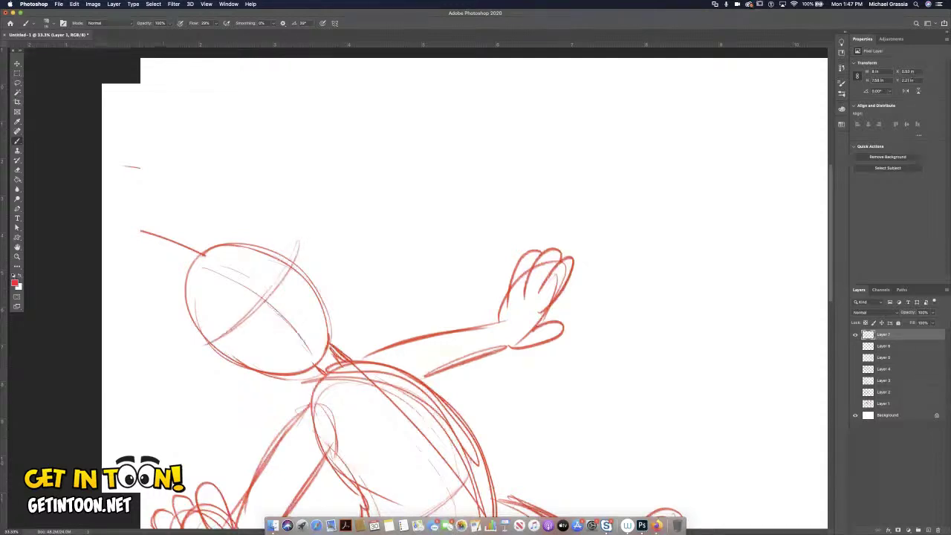
mouse_move(252, 299)
mouse_down()
mouse_move(217, 278)
mouse_move(209, 291)
mouse_move(247, 313)
mouse_up()
mouse_move(207, 287)
mouse_down()
mouse_move(248, 296)
mouse_move(222, 267)
mouse_move(246, 255)
mouse_move(269, 283)
mouse_move(248, 308)
mouse_move(267, 286)
mouse_up()
mouse_move(252, 322)
mouse_down()
mouse_move(281, 289)
mouse_move(263, 310)
mouse_move(275, 309)
mouse_move(272, 300)
mouse_up()
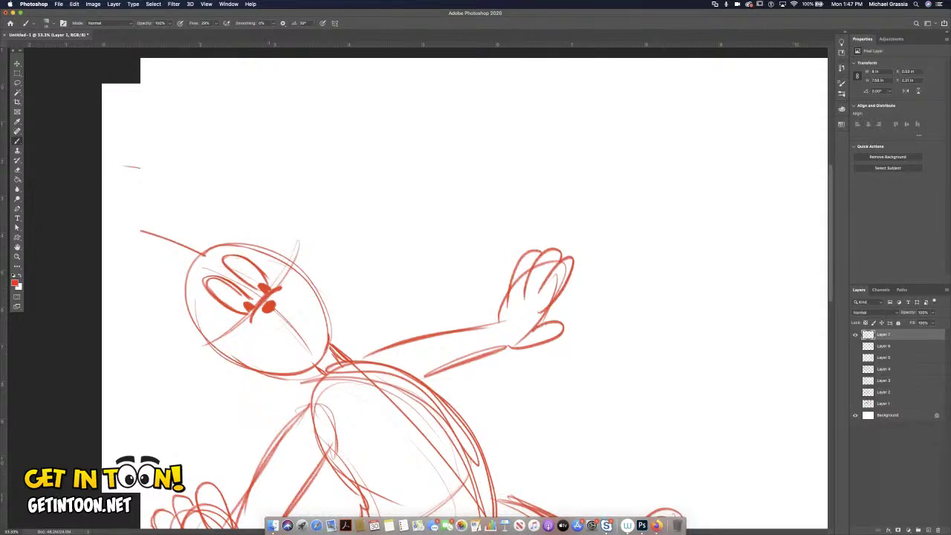
Step: Draw a wide-open laughing mouth below the nose, with a muzzle line and a rounded lower jaw overlapping the neck
mouse_move(263, 327)
mouse_down()
mouse_move(287, 300)
mouse_move(324, 340)
mouse_up()
drag(292, 302, 325, 337)
mouse_move(263, 330)
mouse_down()
mouse_move(318, 371)
mouse_move(332, 336)
mouse_up()
mouse_move(292, 372)
mouse_down()
mouse_move(330, 357)
mouse_move(336, 365)
mouse_move(333, 330)
mouse_up()
mouse_move(328, 367)
mouse_down()
mouse_move(339, 355)
mouse_move(308, 369)
mouse_move(327, 353)
mouse_move(318, 327)
mouse_up()
key(e)
key(b)
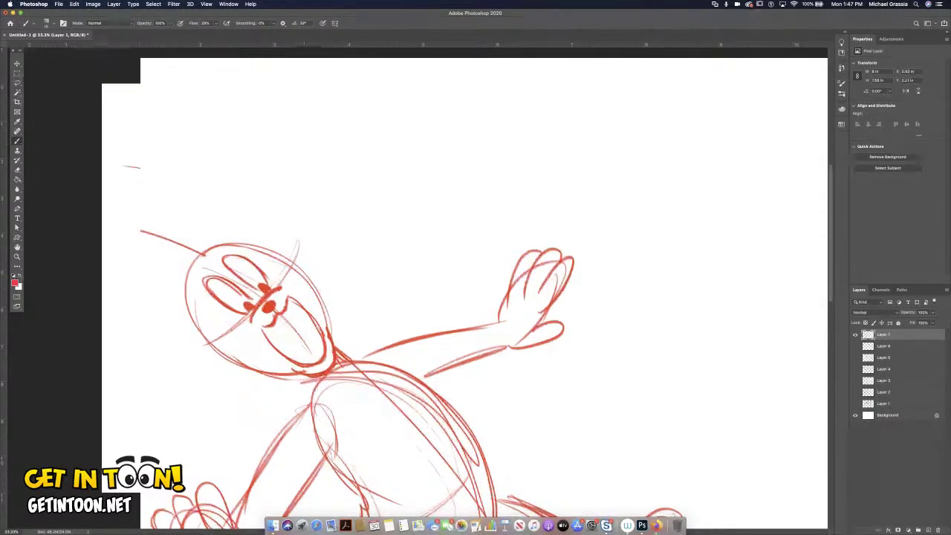
Step: Shade the mouth interior around the teeth and tongue, and add puffy cheeks on both sides of the mouth
drag(321, 371, 333, 351)
drag(286, 313, 291, 321)
drag(298, 361, 323, 339)
mouse_move(265, 329)
mouse_down()
mouse_move(289, 357)
mouse_move(300, 323)
mouse_move(320, 343)
mouse_up()
mouse_move(248, 323)
mouse_down()
mouse_move(214, 344)
mouse_move(263, 376)
mouse_up()
drag(215, 356, 287, 373)
mouse_move(277, 289)
mouse_down()
mouse_move(307, 255)
mouse_move(324, 315)
mouse_move(311, 266)
mouse_move(280, 282)
mouse_move(313, 257)
mouse_up()
drag(317, 324, 321, 333)
mouse_move(238, 324)
mouse_down()
mouse_move(249, 322)
mouse_move(246, 378)
mouse_move(268, 376)
mouse_up()
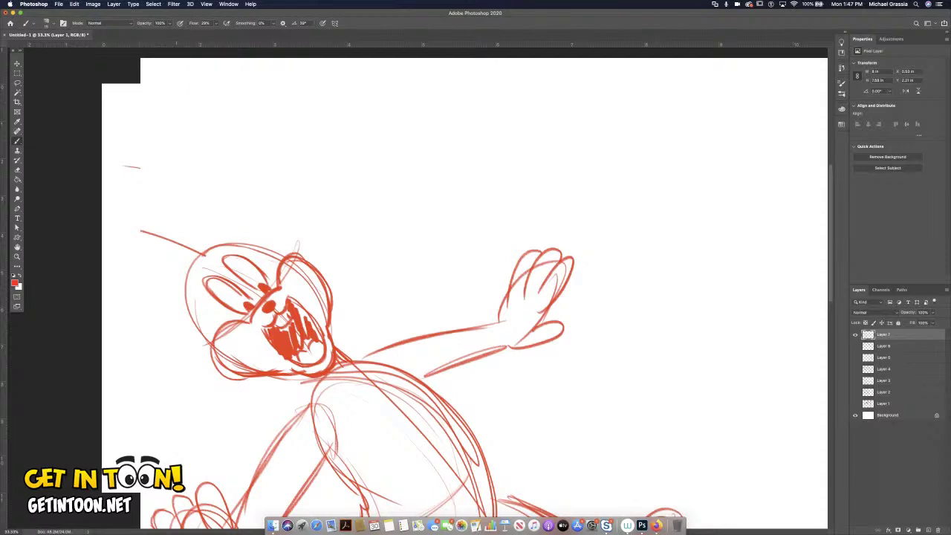
Step: Draw two large rounded ears on top of the head and three long whiskers fanning out from each side of the muzzle
drag(186, 291, 141, 242)
mouse_move(170, 326)
mouse_down()
mouse_move(140, 328)
mouse_move(186, 318)
mouse_up()
mouse_move(229, 242)
mouse_down()
mouse_move(141, 170)
mouse_move(145, 219)
mouse_move(208, 255)
mouse_up()
drag(141, 205, 194, 253)
drag(142, 171, 236, 235)
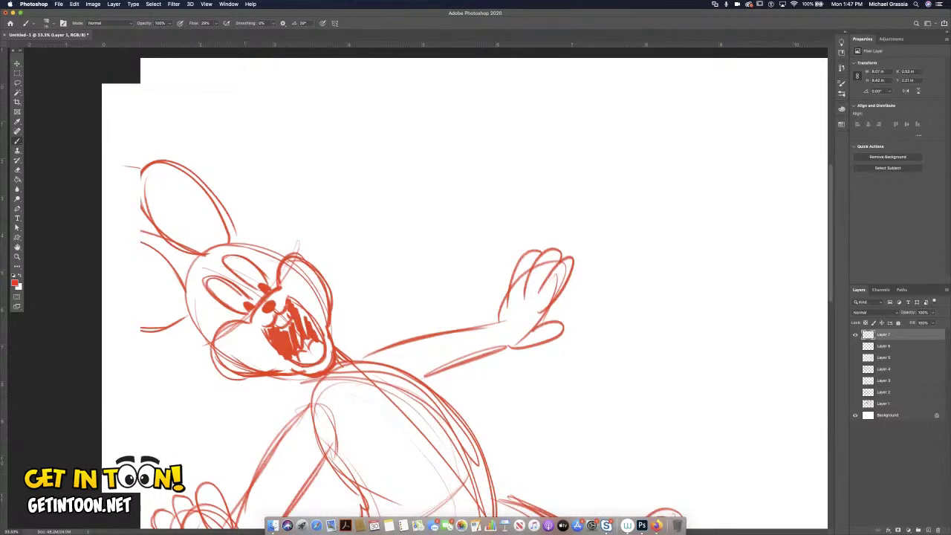
mouse_move(260, 316)
mouse_down()
mouse_move(149, 356)
mouse_move(175, 401)
mouse_up()
mouse_move(278, 305)
mouse_down()
mouse_move(287, 205)
mouse_move(286, 277)
mouse_move(314, 214)
mouse_move(329, 229)
mouse_up()
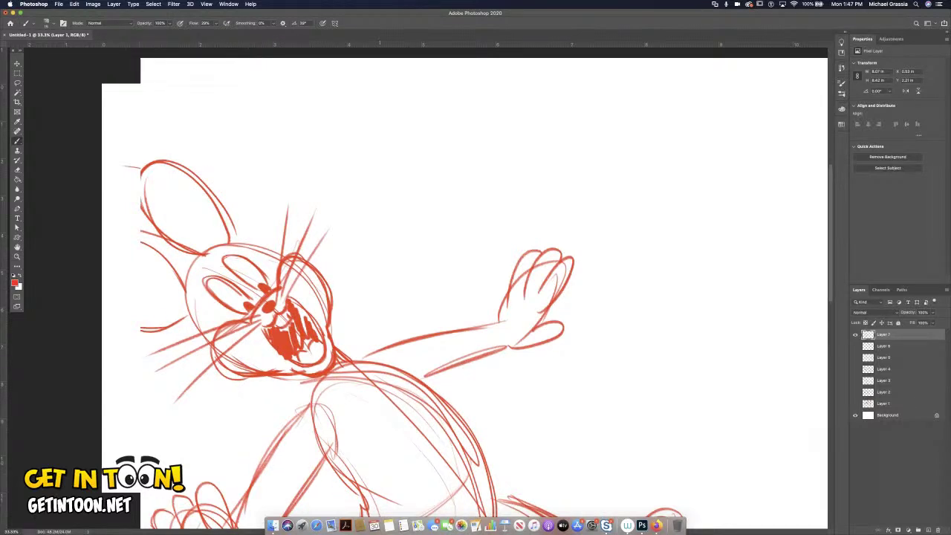
Step: Add inner contours to both ears and outline a belly patch down the front of the mouse's torso
key(super+minus)
key(super+minus)
drag(241, 238, 324, 320)
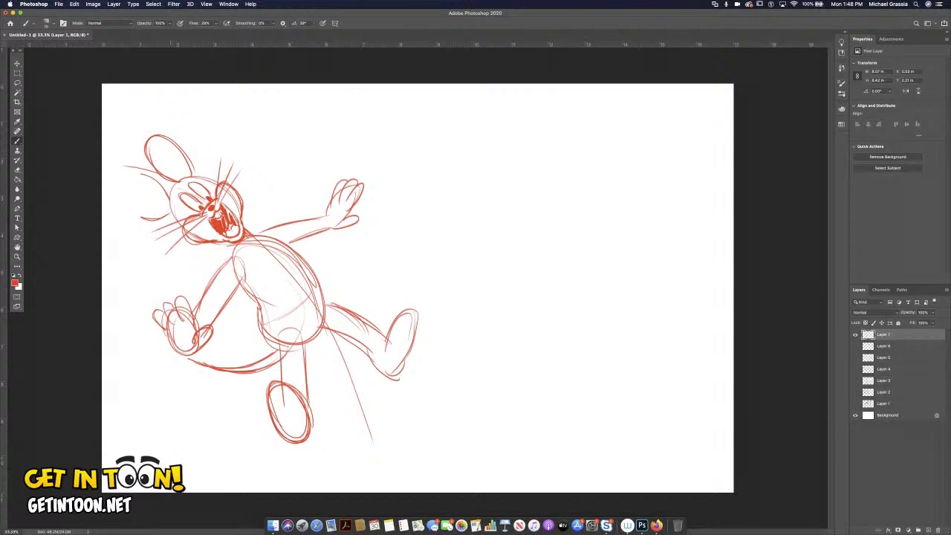
mouse_move(142, 174)
mouse_down()
mouse_move(166, 203)
mouse_move(158, 192)
mouse_up()
drag(143, 206, 165, 208)
drag(160, 149, 183, 175)
mouse_move(171, 174)
mouse_down()
mouse_move(155, 140)
mouse_move(180, 151)
mouse_up()
mouse_move(242, 245)
mouse_down()
mouse_move(289, 335)
mouse_move(312, 328)
mouse_move(324, 299)
mouse_up()
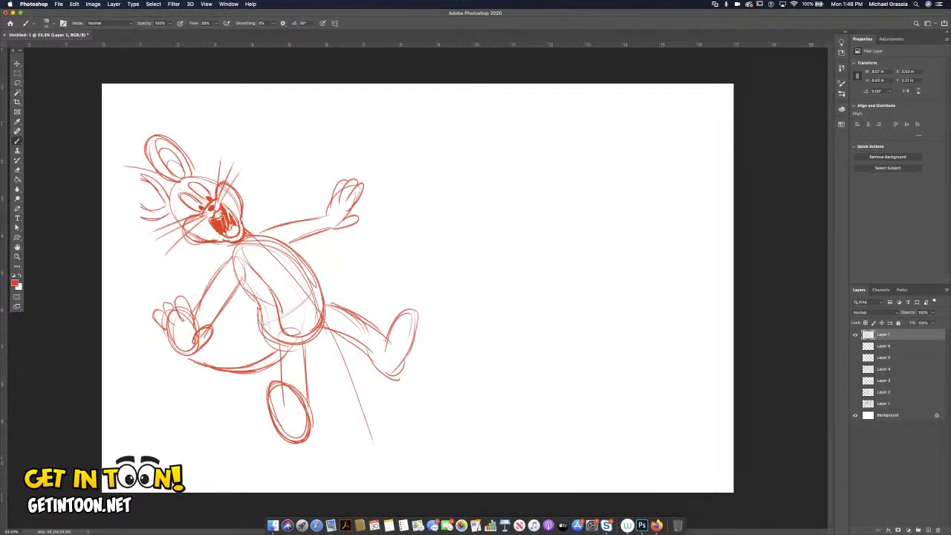
Step: Lasso the mouse's body and limbs, scale them down proportionally, fit them back under the head, and deselect
key(l)
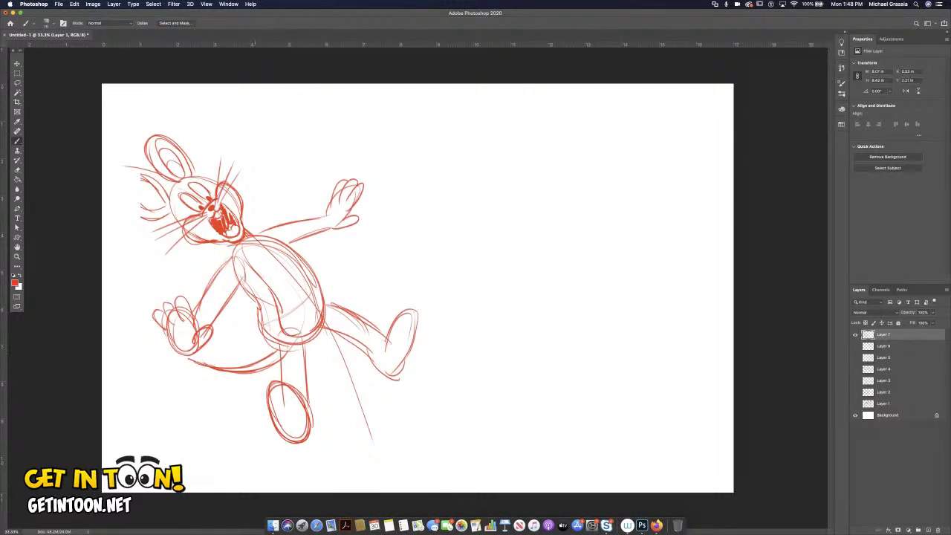
mouse_move(254, 225)
mouse_down()
mouse_move(192, 273)
mouse_move(141, 340)
mouse_move(208, 463)
mouse_move(355, 474)
mouse_move(471, 396)
mouse_move(462, 225)
mouse_move(324, 154)
mouse_move(254, 222)
mouse_up()
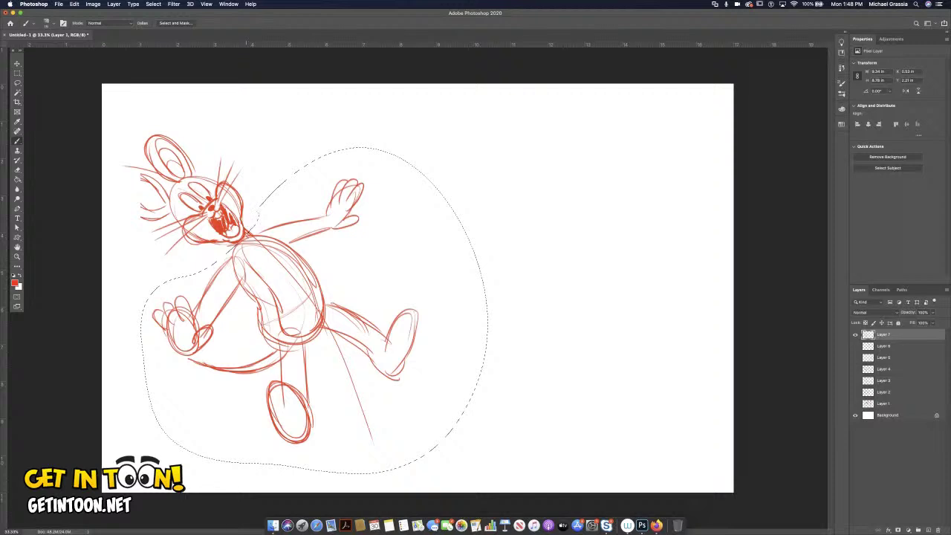
key(super+t)
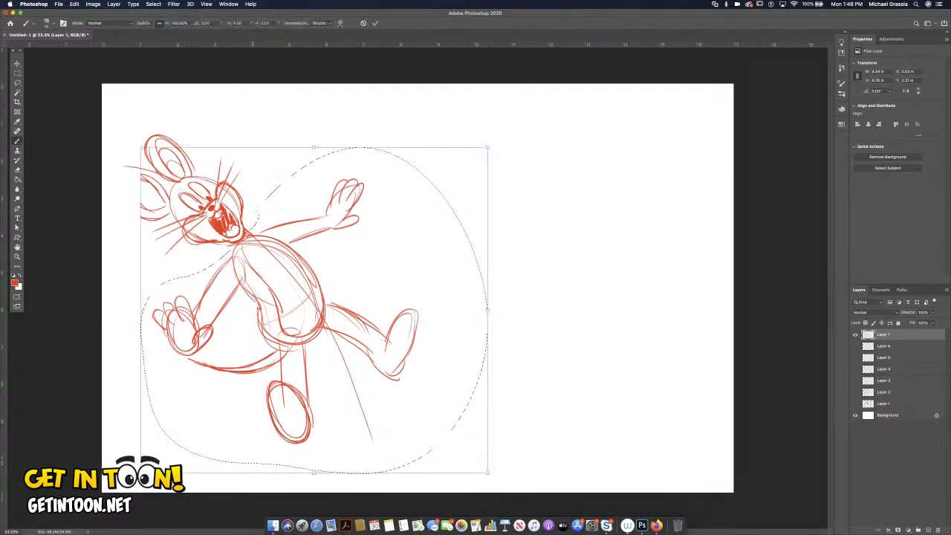
drag(487, 147, 414, 215)
mouse_move(259, 325)
mouse_down()
mouse_move(276, 268)
mouse_move(297, 256)
mouse_move(326, 205)
mouse_up()
drag(286, 273, 288, 279)
key(Return)
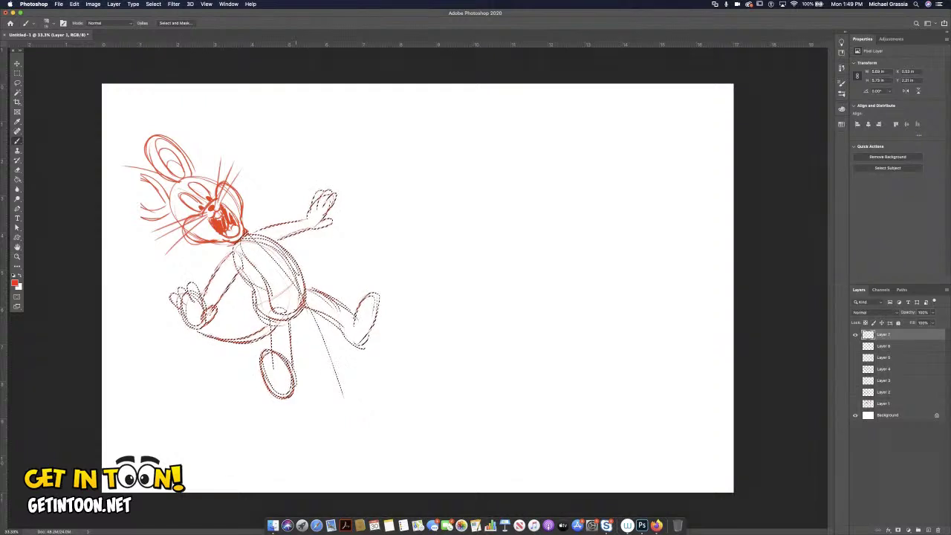
key(super+d)
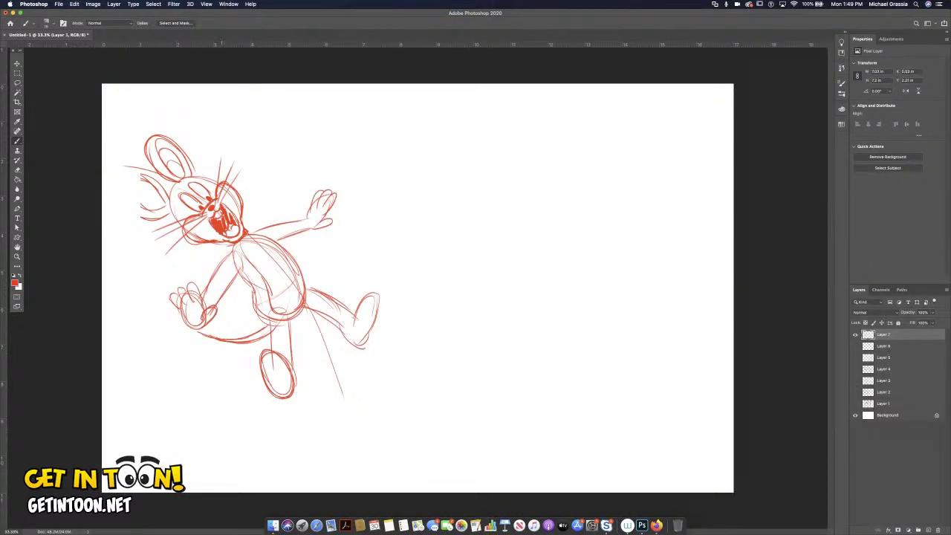
Step: Lasso the mouse's head, move it slightly up off the shoulders, and join it to the body with neck lines
mouse_move(253, 219)
mouse_down()
mouse_move(159, 121)
mouse_move(140, 125)
mouse_up()
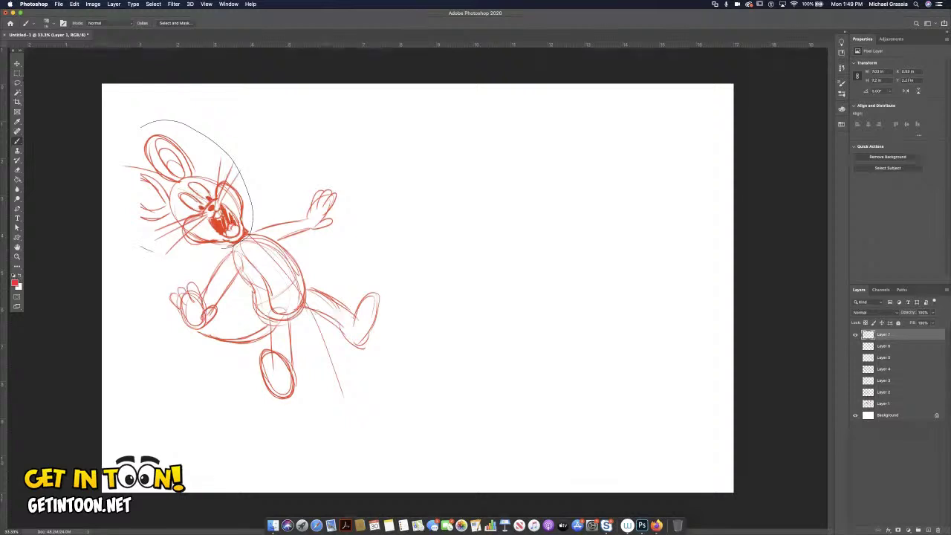
drag(223, 249, 226, 247)
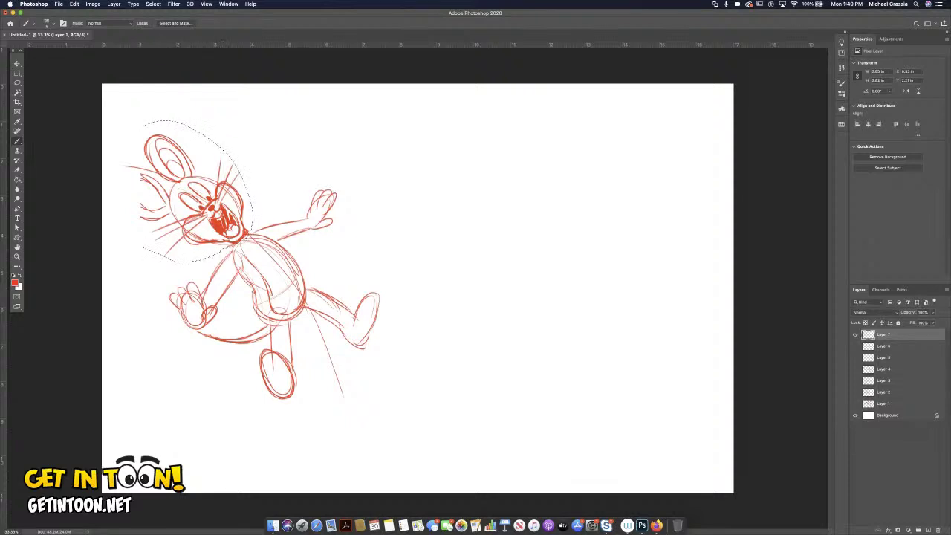
key(v)
drag(246, 223, 247, 220)
key(ctrl+d)
key(b)
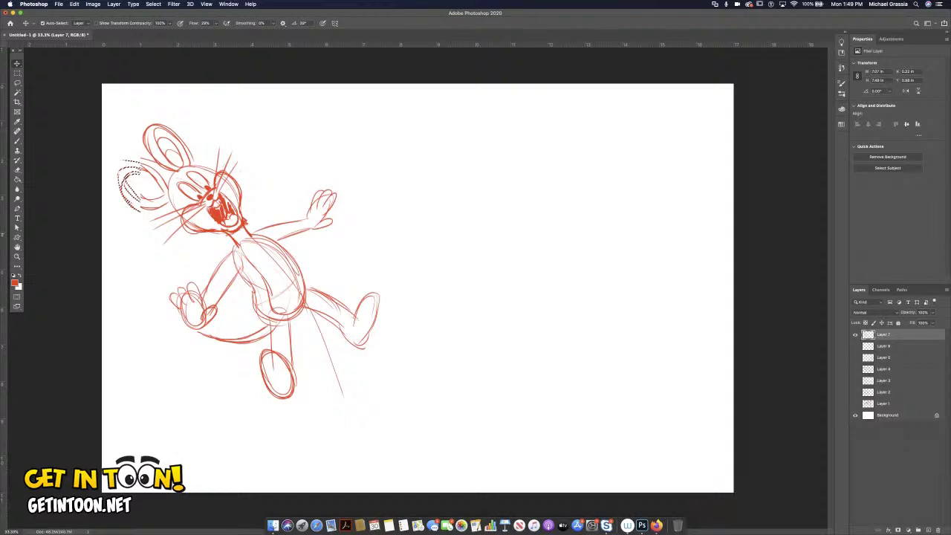
Step: Sketch a sweeping C-shaped line of action in the empty area beside the mouse and place tilted head and body ovals along it
drag(504, 276, 506, 339)
drag(546, 225, 548, 362)
drag(567, 206, 521, 349)
drag(547, 219, 553, 372)
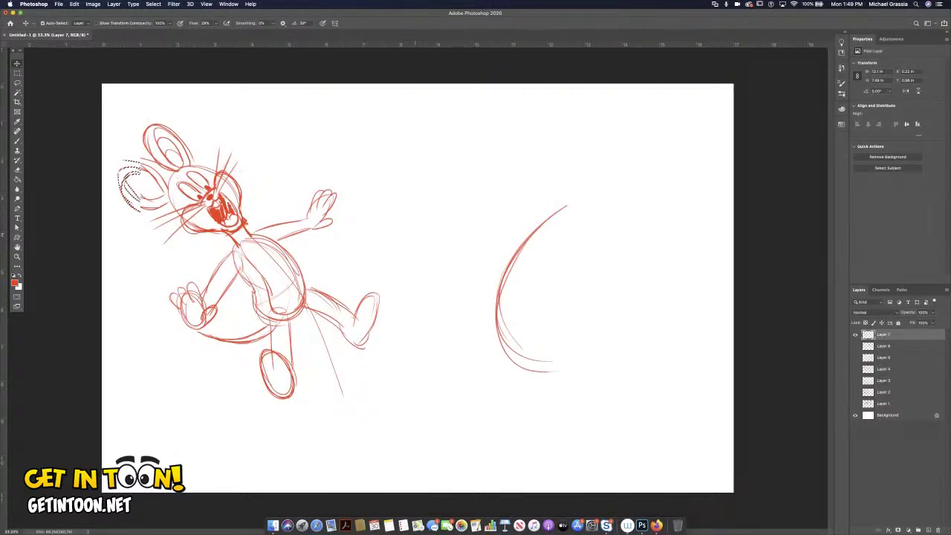
mouse_move(532, 221)
mouse_down()
mouse_move(561, 221)
mouse_move(525, 245)
mouse_move(527, 264)
mouse_move(492, 304)
mouse_move(529, 267)
mouse_move(511, 251)
mouse_up()
Step: Add angular stick arms and legs to the gesture figure, each bent at the elbow or knee
mouse_move(476, 290)
mouse_down()
mouse_move(489, 301)
mouse_move(462, 346)
mouse_up()
mouse_move(512, 309)
mouse_down()
mouse_move(544, 300)
mouse_move(555, 333)
mouse_up()
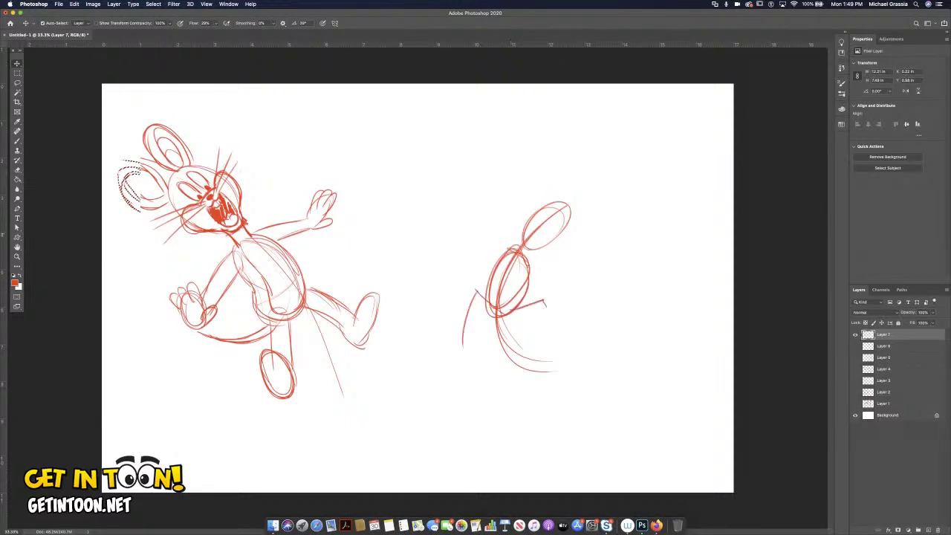
key(super+z)
mouse_move(521, 353)
mouse_down()
mouse_move(552, 325)
mouse_move(572, 355)
mouse_up()
drag(443, 313, 465, 346)
mouse_move(521, 263)
mouse_down()
mouse_move(535, 256)
mouse_move(587, 279)
mouse_move(470, 269)
mouse_move(446, 229)
mouse_up()
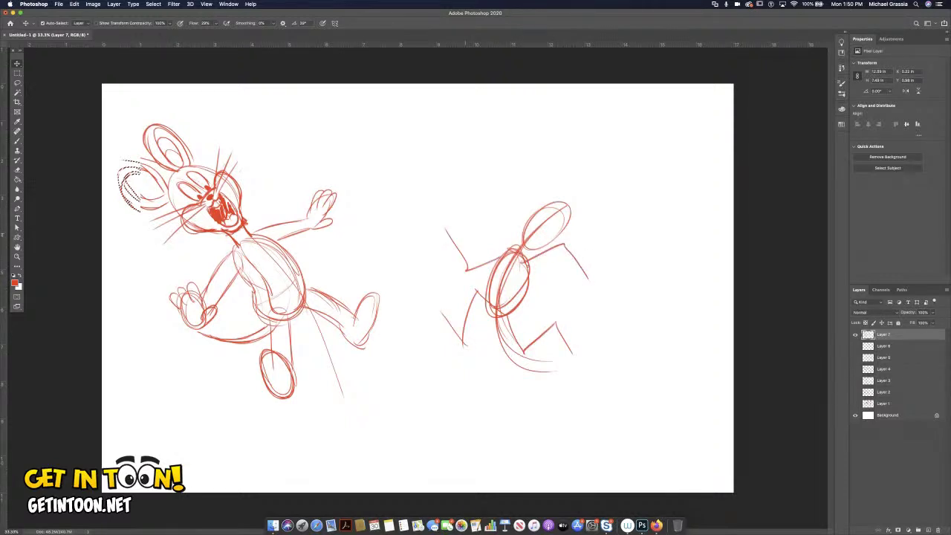
Step: Sketch a smaller seated gesture figure below the mouse's raised foot, with head, curved torso, tail, bent legs, feet and stick arms
drag(364, 440, 413, 461)
mouse_move(404, 359)
mouse_down()
mouse_move(422, 459)
mouse_move(397, 350)
mouse_move(418, 364)
mouse_move(375, 394)
mouse_move(379, 418)
mouse_up()
mouse_move(372, 382)
mouse_down()
mouse_move(362, 428)
mouse_move(385, 434)
mouse_move(396, 408)
mouse_move(428, 434)
mouse_up()
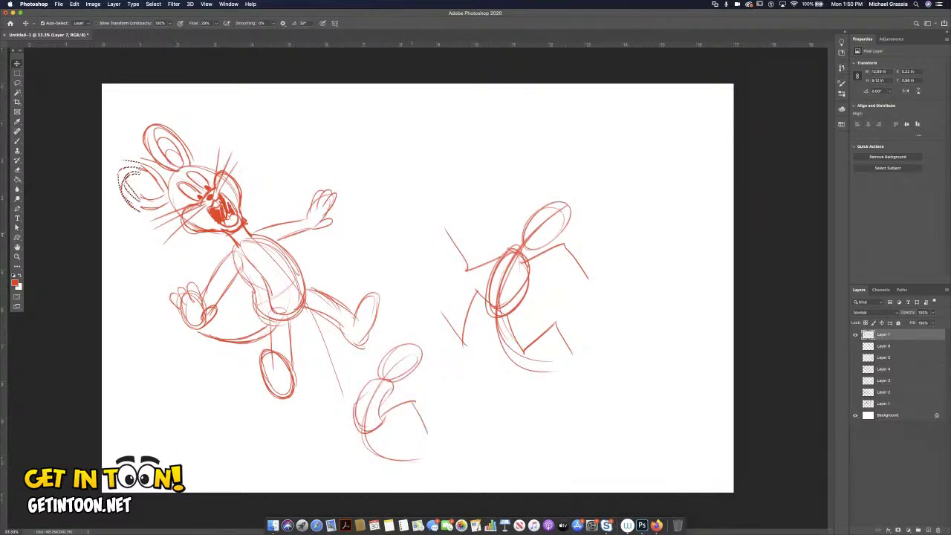
mouse_move(370, 431)
mouse_down()
mouse_move(393, 424)
mouse_move(418, 444)
mouse_move(465, 415)
mouse_move(429, 439)
mouse_move(419, 460)
mouse_move(449, 462)
mouse_up()
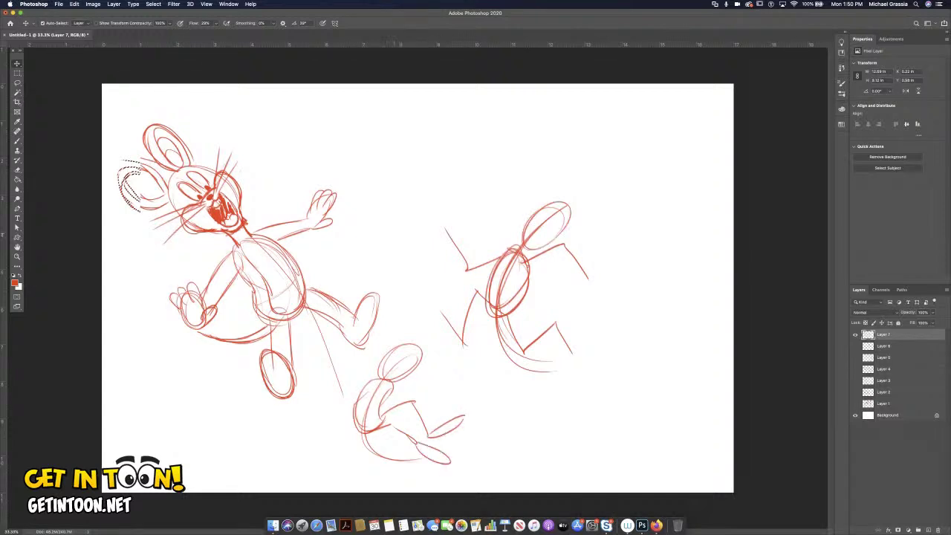
drag(369, 383, 309, 414)
drag(394, 396, 448, 393)
Step: Hide the mouse sketch layer, add a new layer, and draw a round bird head with curved vertical and horizontal guidelines
click(856, 335)
key(super+shift+alt+n)
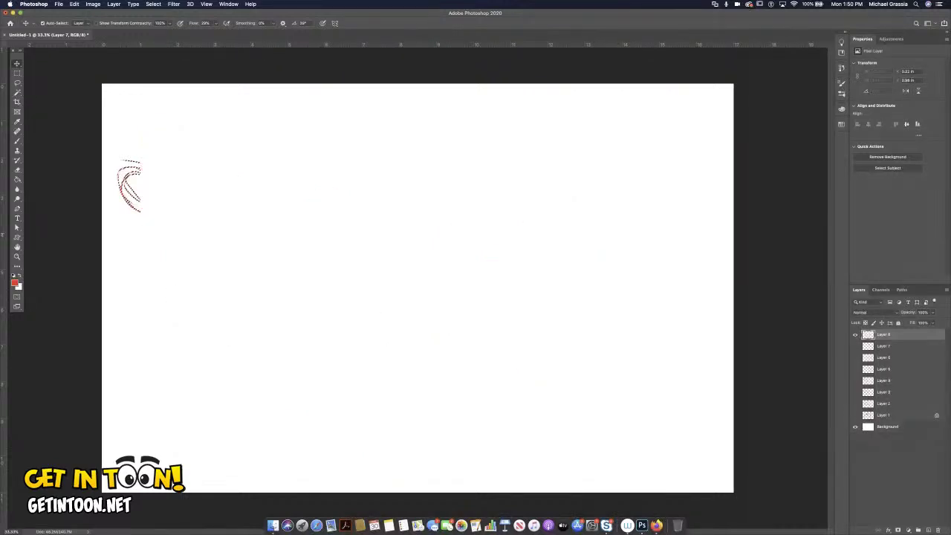
key(super+=)
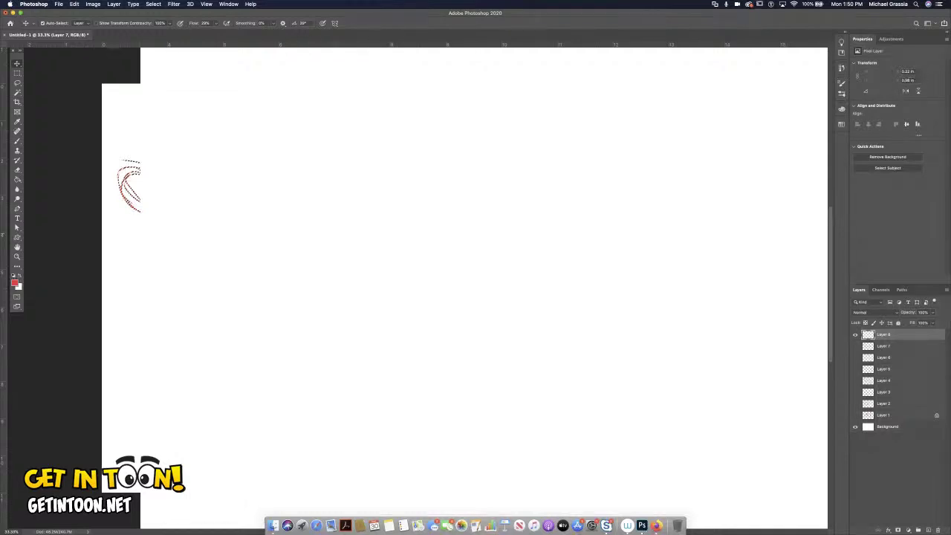
mouse_move(330, 155)
mouse_down()
mouse_move(374, 156)
mouse_move(388, 215)
mouse_move(343, 142)
mouse_up()
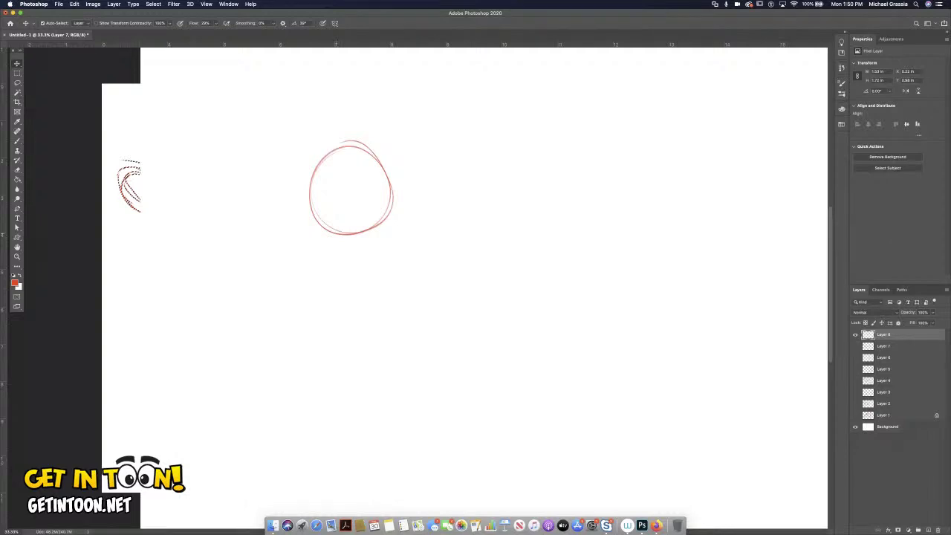
drag(341, 149, 335, 230)
drag(306, 195, 379, 202)
Step: Draw an open beak with a shaded mouth on the bird's head and clean its inner edge with the Eraser
mouse_move(344, 211)
mouse_down()
mouse_move(301, 209)
mouse_move(334, 225)
mouse_move(343, 216)
mouse_move(301, 211)
mouse_move(354, 214)
mouse_move(320, 245)
mouse_up()
mouse_move(320, 245)
mouse_down()
mouse_move(350, 228)
mouse_move(334, 231)
mouse_up()
key(e)
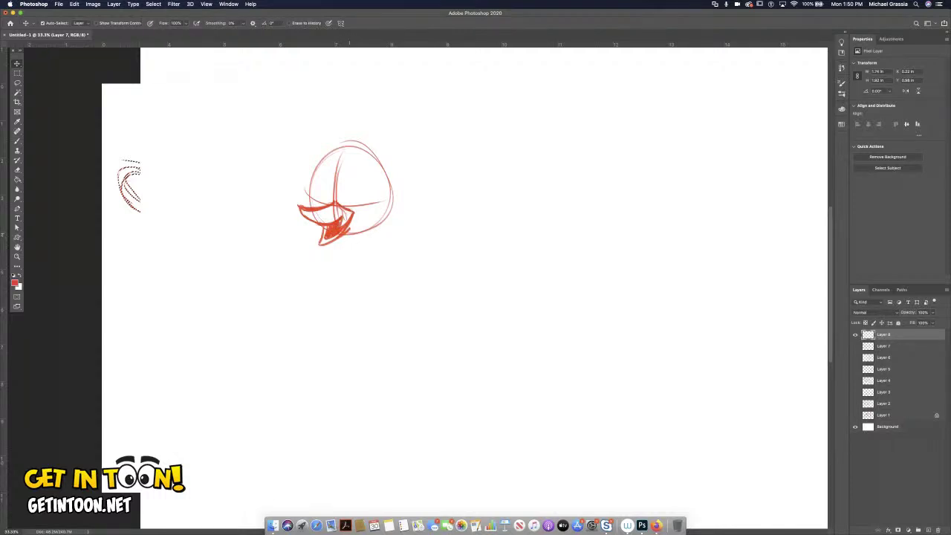
drag(340, 232, 345, 222)
key(b)
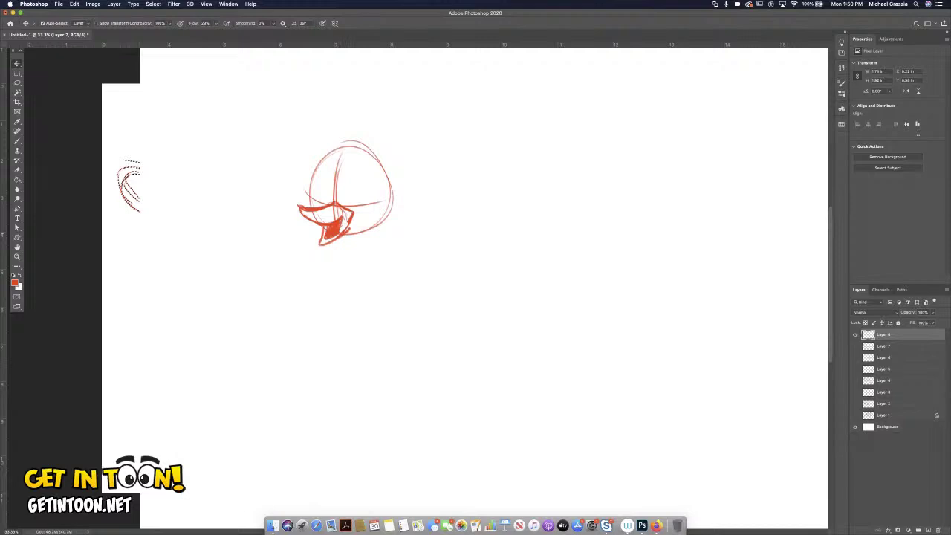
Step: Draw tall oval eyes with pupils and arched brows above the beak, and outline the head with a small tuft on top
mouse_move(347, 176)
mouse_down()
mouse_move(347, 205)
mouse_move(326, 195)
mouse_move(349, 204)
mouse_up()
drag(331, 171, 348, 172)
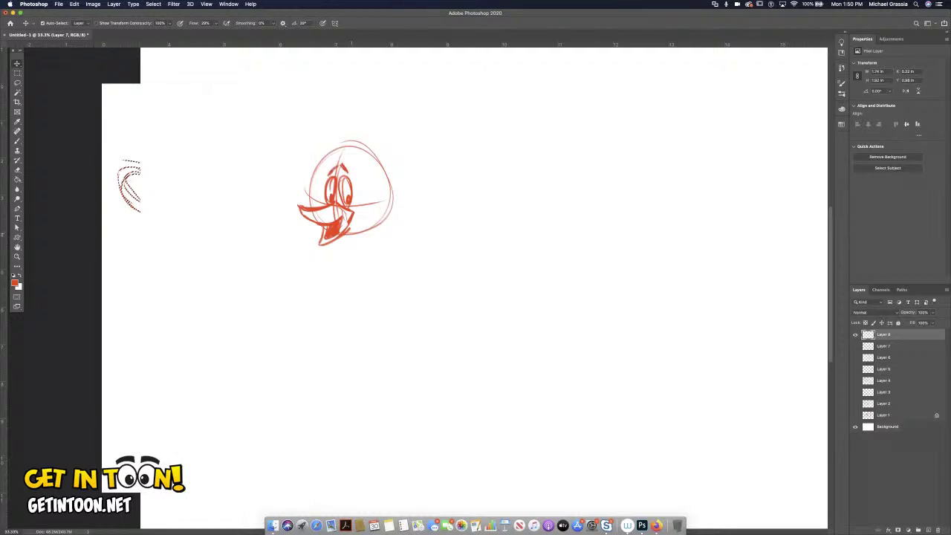
key(super+z)
key(super+z)
key(super+z)
mouse_move(343, 175)
mouse_down()
mouse_move(353, 174)
mouse_move(336, 165)
mouse_up()
mouse_move(336, 146)
mouse_down()
mouse_move(355, 141)
mouse_move(311, 204)
mouse_up()
mouse_move(360, 144)
mouse_down()
mouse_move(383, 202)
mouse_move(380, 223)
mouse_move(353, 234)
mouse_move(385, 200)
mouse_move(376, 171)
mouse_up()
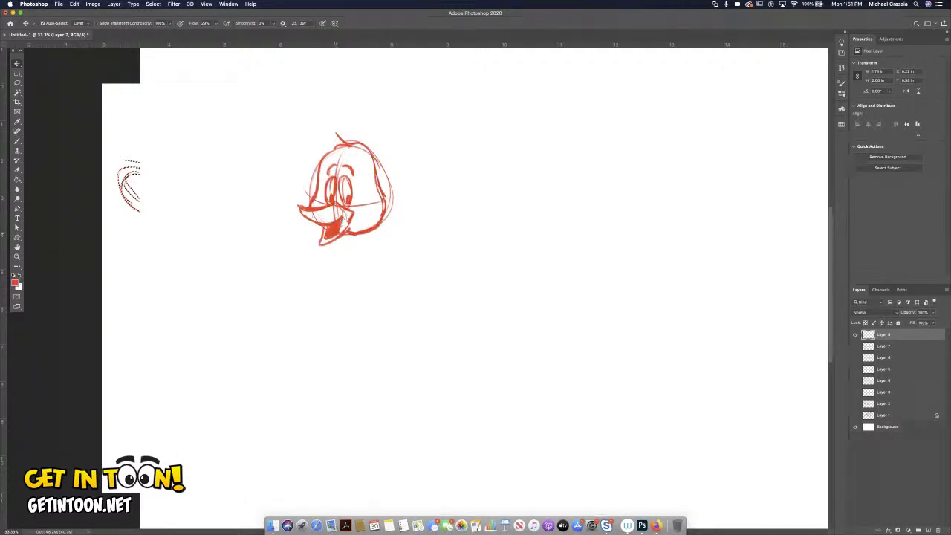
Step: Draw the bird's short neck, small rounded body and feathered wing beneath the head
mouse_move(343, 232)
mouse_down()
mouse_move(382, 259)
mouse_move(355, 277)
mouse_move(383, 304)
mouse_up()
drag(349, 269, 387, 302)
mouse_move(368, 299)
mouse_down()
mouse_move(356, 288)
mouse_move(376, 245)
mouse_move(396, 272)
mouse_up()
mouse_move(383, 261)
mouse_down()
mouse_move(401, 293)
mouse_move(384, 302)
mouse_up()
Step: Add thin legs with splayed toes, a looped tail and the edge of the far wing to the first bird
mouse_move(397, 271)
mouse_down()
mouse_move(400, 299)
mouse_move(383, 304)
mouse_move(388, 324)
mouse_move(358, 331)
mouse_move(376, 340)
mouse_up()
mouse_move(364, 302)
mouse_down()
mouse_move(363, 320)
mouse_move(337, 324)
mouse_up()
mouse_move(355, 323)
mouse_down()
mouse_move(340, 330)
mouse_move(355, 327)
mouse_up()
mouse_move(407, 274)
mouse_down()
mouse_move(431, 280)
mouse_move(413, 288)
mouse_up()
mouse_move(362, 252)
mouse_down()
mouse_move(405, 283)
mouse_move(342, 283)
mouse_up()
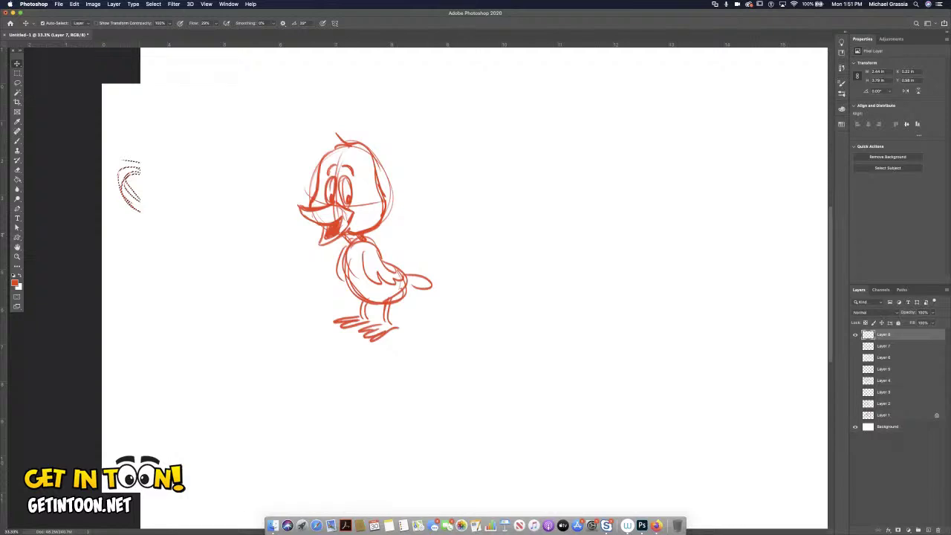
Step: Draw a duck's head beside the first bird, with a round skull, tall eyes, long flat bill, cheeks, tuft and brows
mouse_move(568, 141)
mouse_down()
mouse_move(570, 200)
mouse_move(542, 141)
mouse_up()
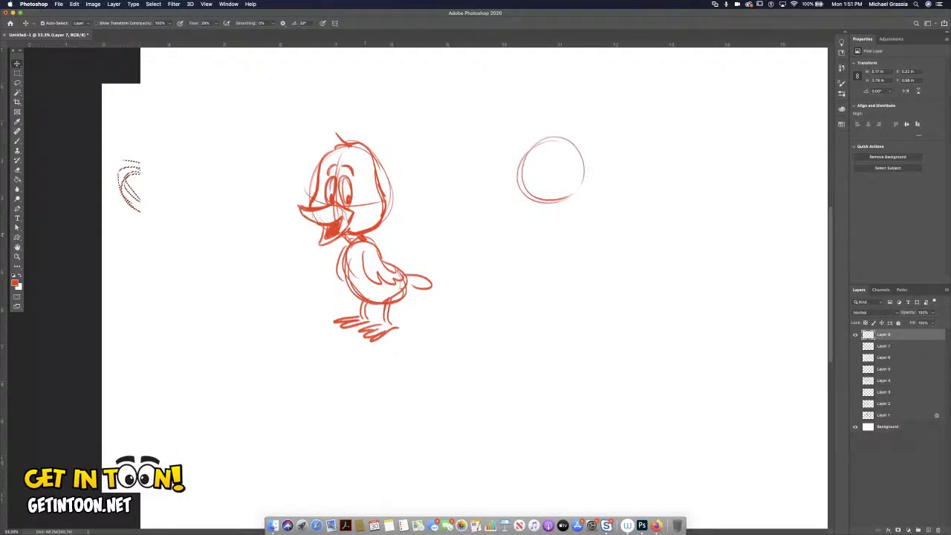
mouse_move(547, 143)
mouse_down()
mouse_move(540, 199)
mouse_move(581, 187)
mouse_up()
mouse_move(552, 153)
mouse_down()
mouse_move(557, 189)
mouse_move(544, 177)
mouse_move(546, 188)
mouse_move(534, 186)
mouse_move(533, 158)
mouse_move(530, 185)
mouse_move(572, 187)
mouse_move(571, 199)
mouse_up()
mouse_move(515, 191)
mouse_down()
mouse_move(489, 199)
mouse_move(529, 214)
mouse_move(568, 195)
mouse_move(514, 186)
mouse_move(484, 199)
mouse_move(525, 216)
mouse_move(567, 202)
mouse_up()
mouse_move(545, 138)
mouse_down()
mouse_move(556, 132)
mouse_move(510, 190)
mouse_move(511, 178)
mouse_move(584, 168)
mouse_move(592, 197)
mouse_move(563, 207)
mouse_up()
drag(583, 179, 591, 187)
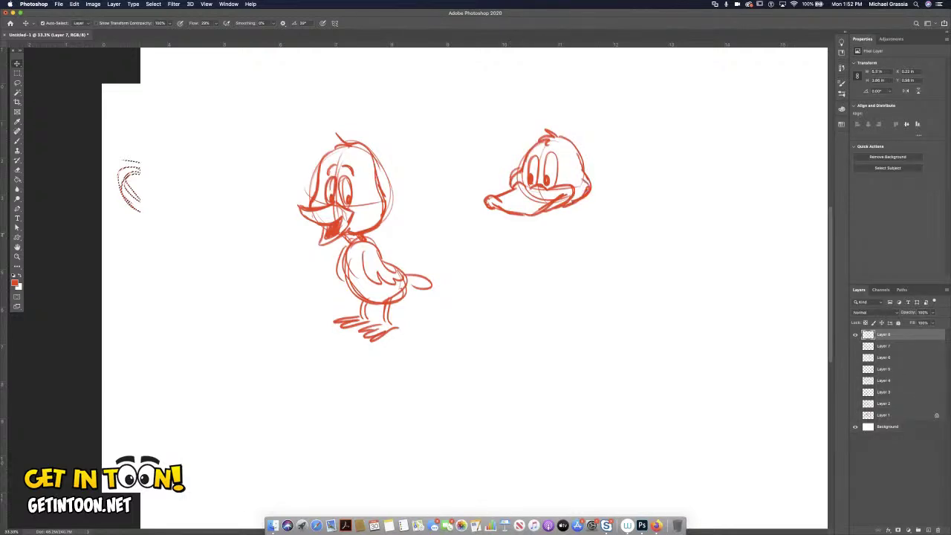
drag(530, 154, 562, 144)
Step: Draw the duck's neck and pear-shaped body beneath its head
mouse_move(494, 205)
mouse_down()
mouse_move(532, 215)
mouse_move(557, 201)
mouse_move(538, 259)
mouse_up()
mouse_move(556, 211)
mouse_down()
mouse_move(536, 260)
mouse_move(598, 244)
mouse_move(541, 277)
mouse_move(593, 275)
mouse_up()
drag(543, 257, 601, 276)
mouse_move(572, 223)
mouse_down()
mouse_move(607, 239)
mouse_move(606, 280)
mouse_up()
drag(605, 244, 601, 272)
drag(569, 208, 604, 238)
drag(573, 206, 570, 217)
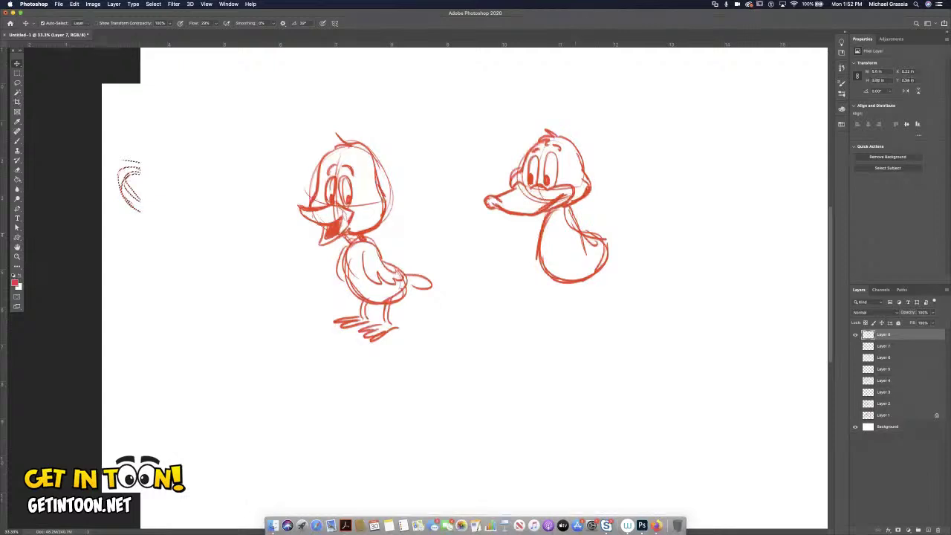
Step: Add two straight legs with flat webbed feet, a feathered wing and an upturned tail to the duck
drag(575, 284, 574, 314)
mouse_move(574, 287)
mouse_down()
mouse_move(584, 317)
mouse_move(525, 325)
mouse_move(572, 334)
mouse_move(559, 308)
mouse_move(567, 309)
mouse_move(519, 307)
mouse_move(519, 317)
mouse_up()
drag(563, 214, 569, 262)
mouse_move(566, 245)
mouse_down()
mouse_move(573, 257)
mouse_move(601, 254)
mouse_up()
drag(606, 220, 603, 256)
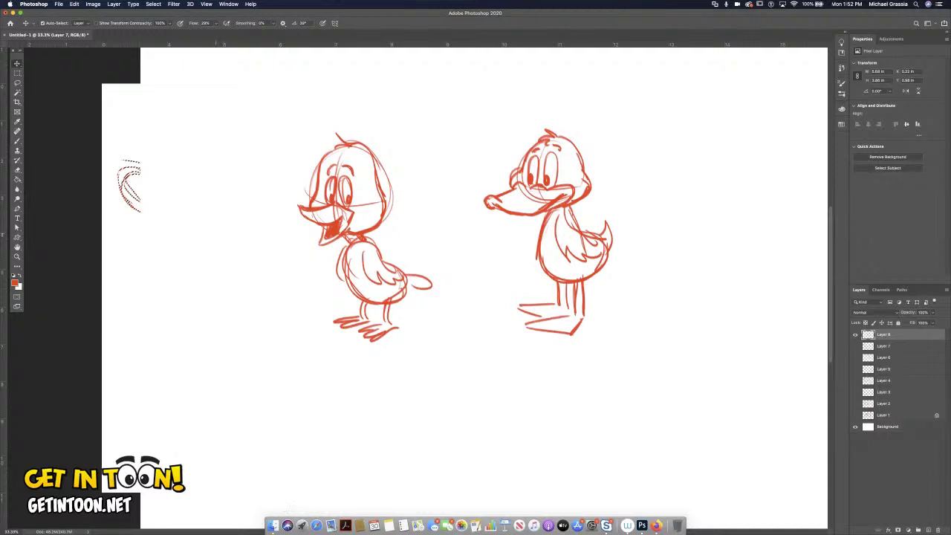
Step: Block in a third, smaller bird beside the first one with a round head and a tilted oval body
drag(174, 241, 158, 270)
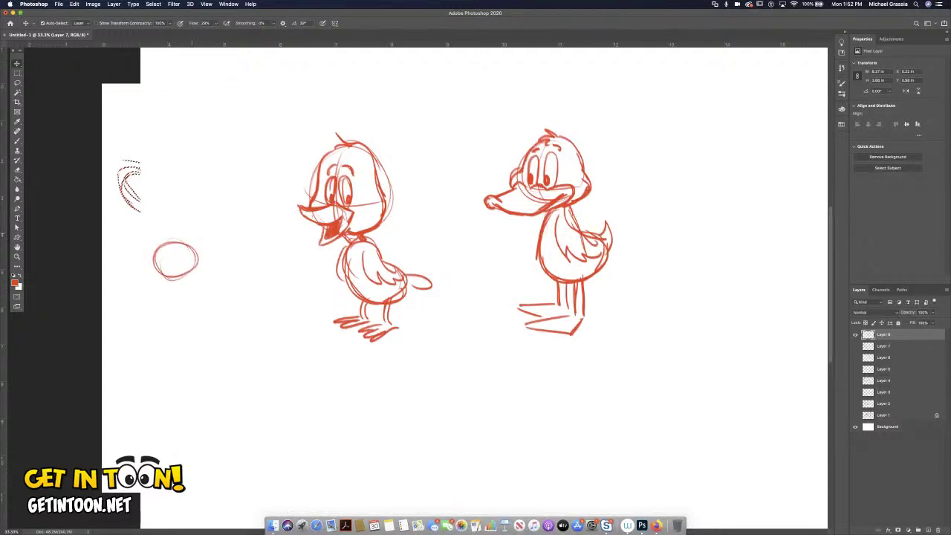
drag(185, 273, 159, 317)
mouse_move(155, 275)
mouse_down()
mouse_move(141, 321)
mouse_move(179, 295)
mouse_move(143, 323)
mouse_up()
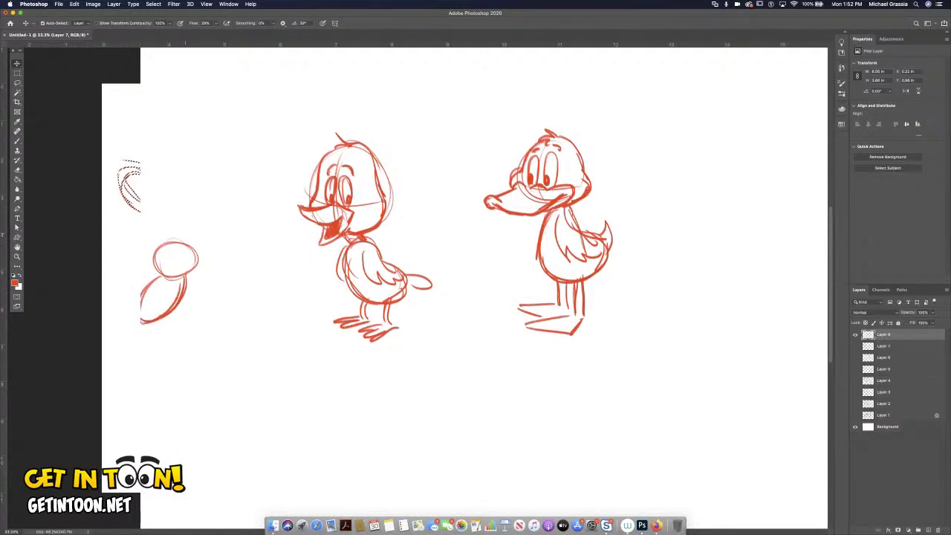
scroll(476, 238, left, 5)
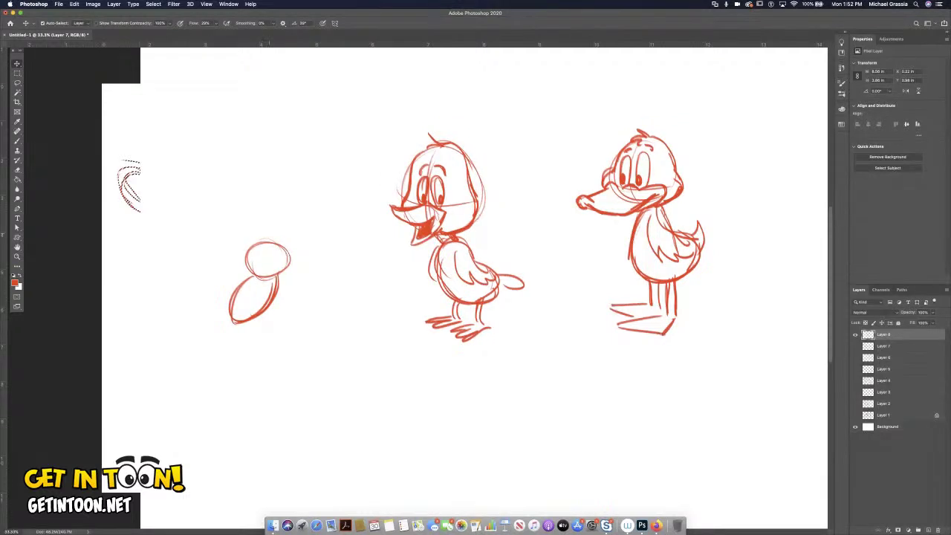
Step: Draw small eyes and an open, upward-pointing beak on the third bird's head
drag(266, 254, 288, 247)
click(267, 245)
click(273, 244)
mouse_move(272, 246)
mouse_down()
mouse_move(290, 236)
mouse_move(279, 256)
mouse_up()
drag(282, 251, 270, 260)
Step: Draw both of the small bird's wings spread and raised, with jagged feather edges and inner feather marks
mouse_move(253, 279)
mouse_down()
mouse_move(201, 273)
mouse_move(188, 252)
mouse_move(190, 275)
mouse_move(179, 278)
mouse_move(211, 316)
mouse_move(232, 311)
mouse_up()
mouse_move(278, 275)
mouse_down()
mouse_move(315, 246)
mouse_move(318, 230)
mouse_move(322, 260)
mouse_move(302, 296)
mouse_up()
drag(304, 293, 260, 320)
drag(202, 291, 211, 287)
drag(210, 284, 217, 299)
mouse_move(280, 291)
mouse_down()
mouse_move(298, 296)
mouse_move(299, 284)
mouse_up()
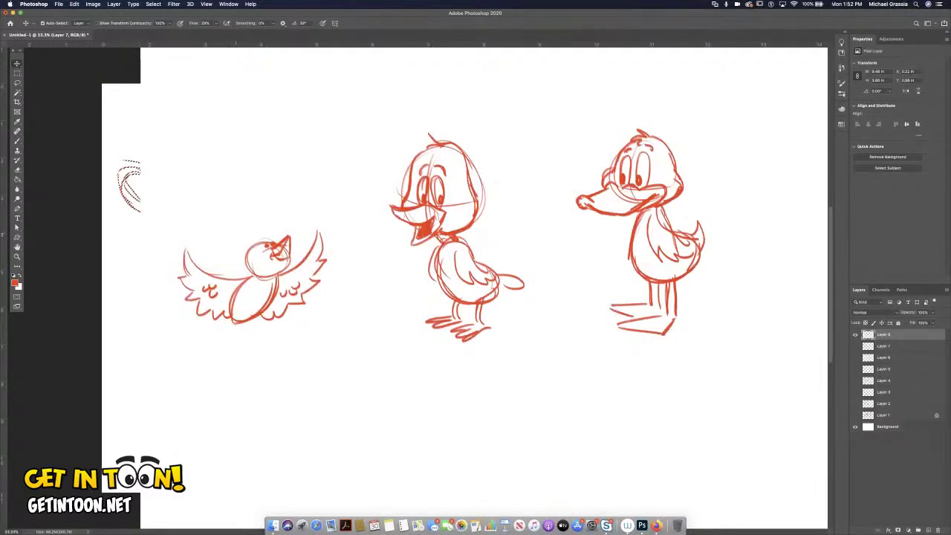
mouse_move(236, 313)
mouse_down()
mouse_move(227, 328)
mouse_move(246, 337)
mouse_move(216, 337)
mouse_move(242, 344)
mouse_up()
key(super+z)
key(super+z)
key(super+z)
key(super+z)
key(super+z)
Step: Draw a fanned tail and short belly marks on the flying bird, and motion arcs outside both wings
mouse_move(228, 320)
mouse_down()
mouse_move(214, 335)
mouse_move(246, 342)
mouse_move(222, 340)
mouse_move(240, 337)
mouse_move(226, 333)
mouse_up()
mouse_move(241, 299)
mouse_down()
mouse_move(247, 313)
mouse_move(257, 310)
mouse_up()
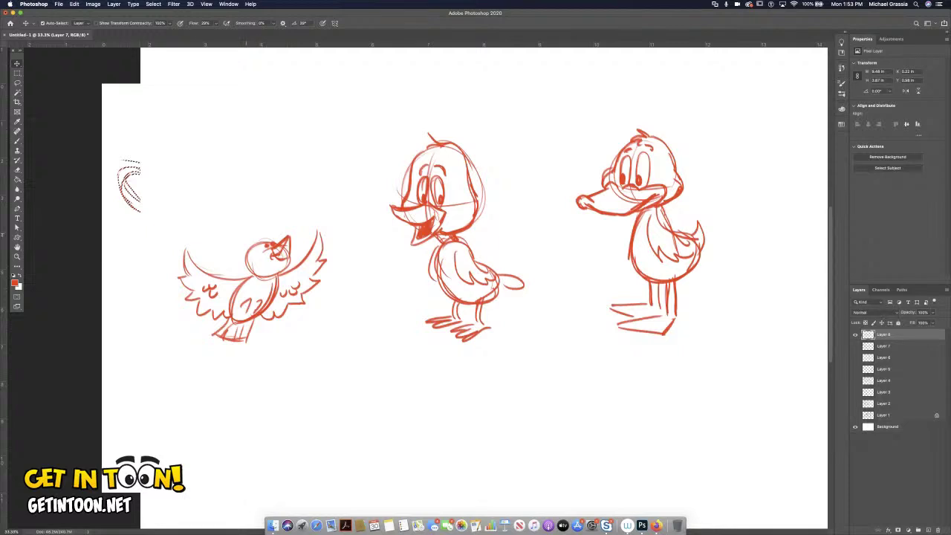
mouse_move(173, 264)
mouse_down()
mouse_move(169, 302)
mouse_move(158, 307)
mouse_up()
drag(334, 266, 336, 287)
Step: Add two loose feathers drifting behind the flying bird's tail and diagonal speed lines trailing below it
drag(187, 324, 173, 364)
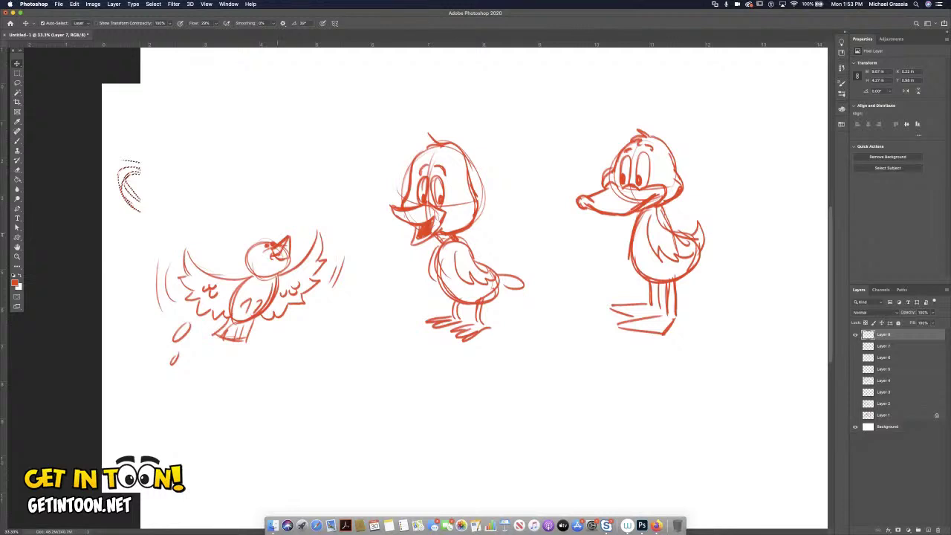
key(super+z)
key(super+z)
drag(189, 327, 153, 334)
drag(283, 330, 209, 400)
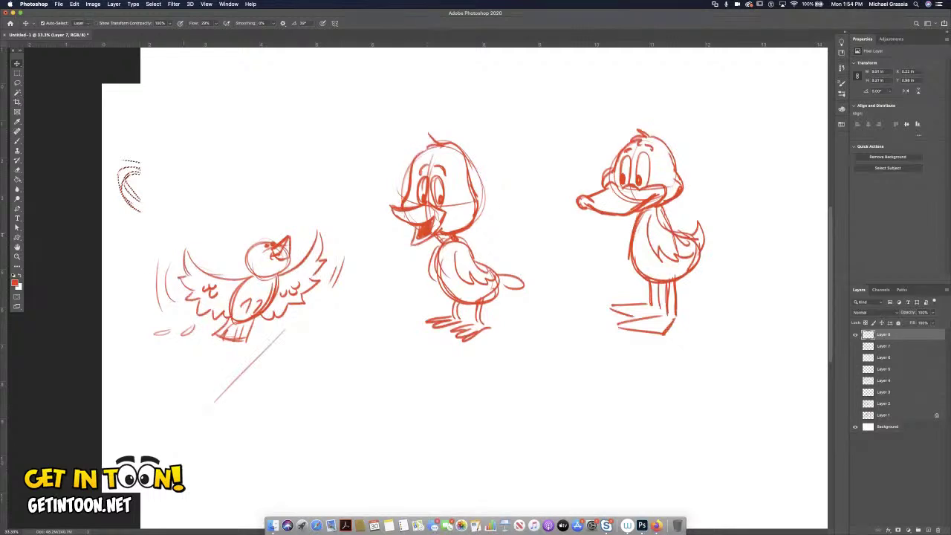
drag(244, 355, 172, 435)
drag(214, 357, 173, 403)
drag(164, 314, 141, 335)
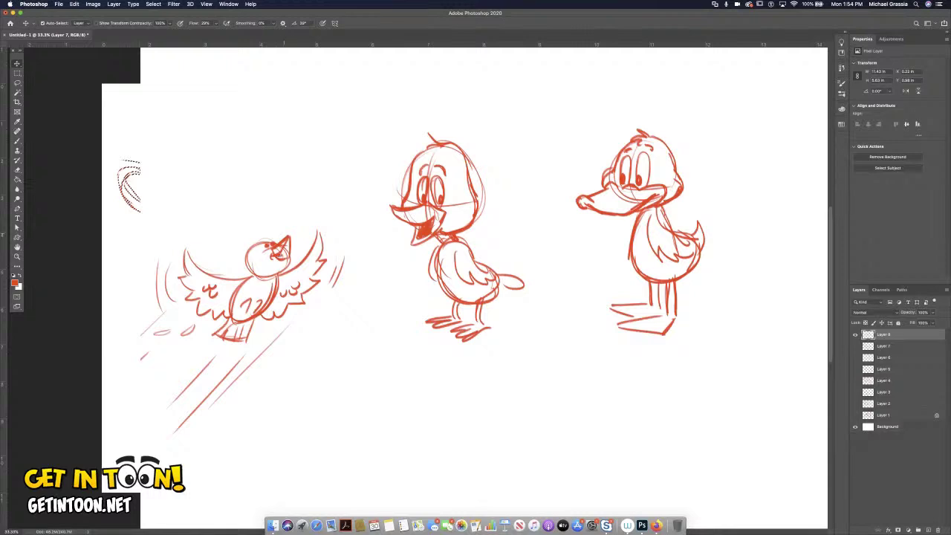
Step: Rework the flying bird's beak by erasing part of the filled mouth and redrawing the lower beak
drag(288, 243, 279, 258)
key(e)
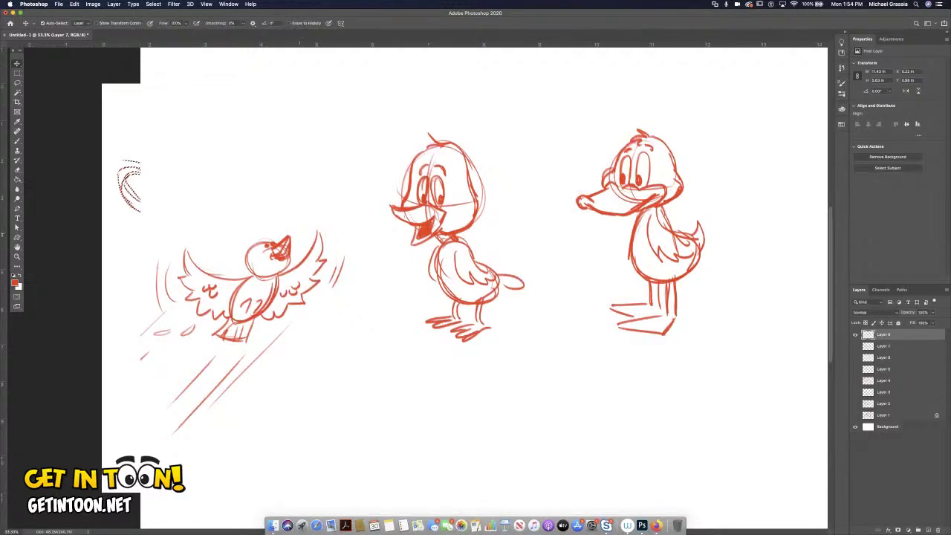
drag(289, 240, 287, 260)
key(b)
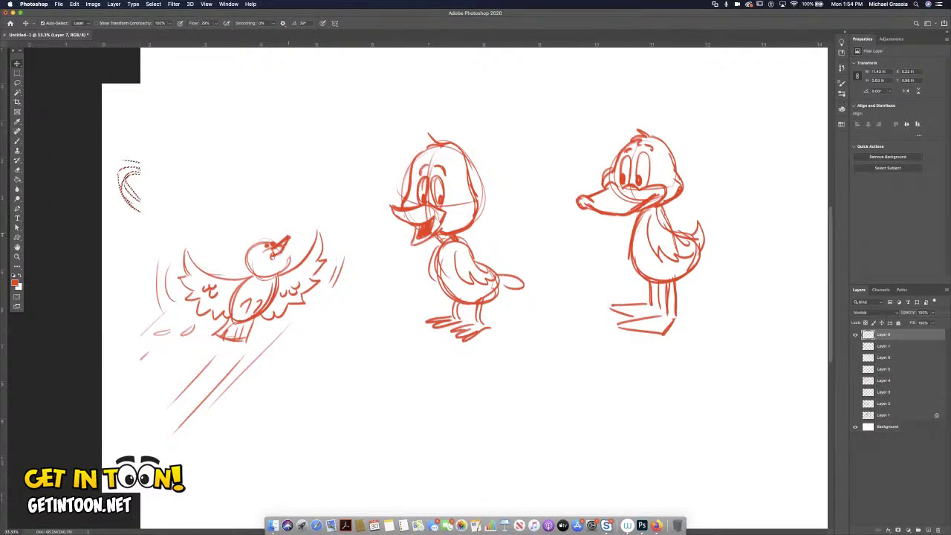
drag(273, 257, 294, 251)
drag(275, 260, 290, 256)
key(super+plus)
key(super+plus)
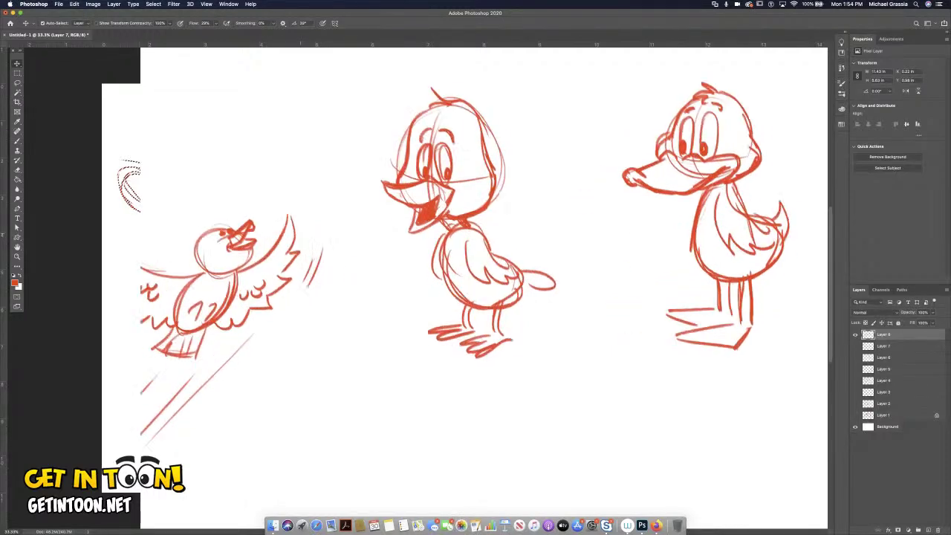
drag(304, 223, 679, 296)
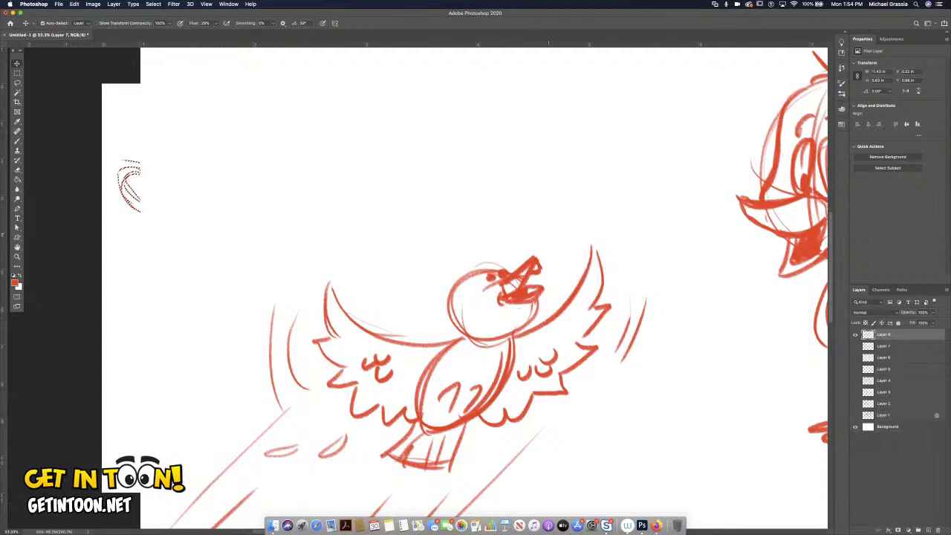
Step: Hide the bird layer, add a new layer, and block in a tilted boxy head with a heavy jaw line
key(super+0)
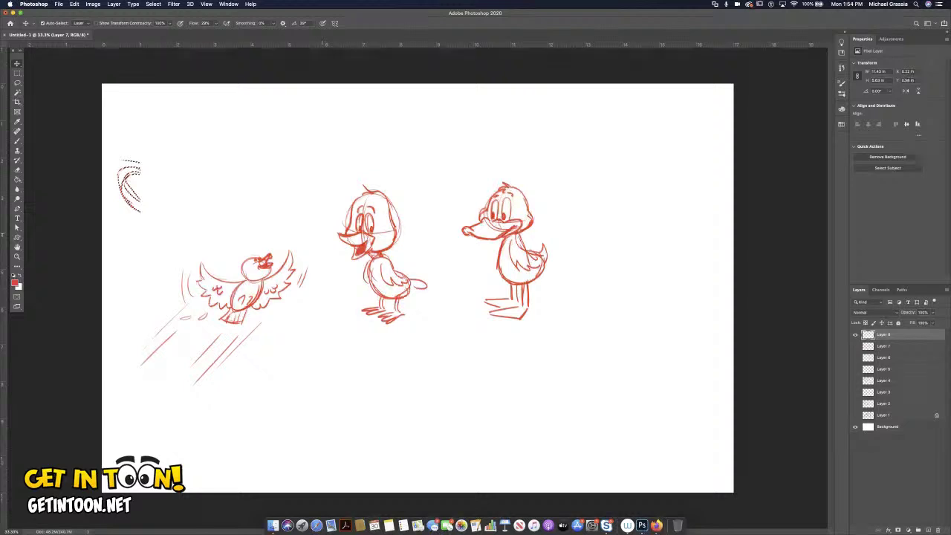
click(855, 334)
key(super+shift+alt+n)
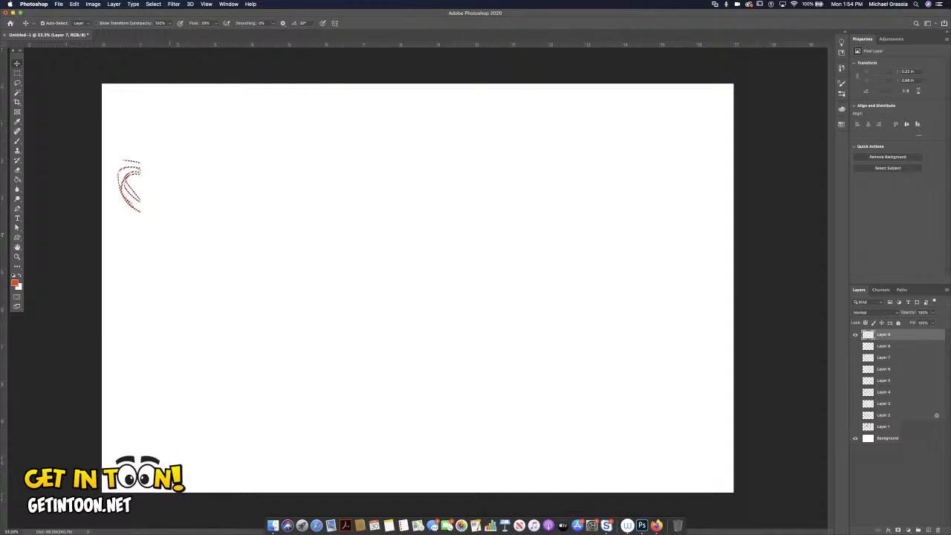
drag(287, 181, 308, 170)
mouse_move(296, 220)
mouse_down()
mouse_move(279, 191)
mouse_move(327, 163)
mouse_move(358, 202)
mouse_up()
drag(304, 228, 354, 216)
Step: Block in a wide, sloping torso below the head and a broad lower body divided off by a waistline
drag(284, 249, 275, 285)
drag(369, 214, 401, 276)
mouse_move(275, 297)
mouse_down()
mouse_move(386, 287)
mouse_move(307, 302)
mouse_up()
drag(279, 295, 264, 344)
drag(267, 341, 372, 349)
mouse_move(399, 288)
mouse_down()
mouse_move(401, 339)
mouse_move(354, 353)
mouse_move(269, 324)
mouse_move(273, 302)
mouse_up()
drag(273, 302, 277, 349)
Step: Draw two short, thick legs with flat feet beneath the bulky body
drag(344, 352, 349, 389)
drag(344, 355, 355, 391)
mouse_move(387, 349)
mouse_down()
mouse_move(395, 397)
mouse_move(339, 402)
mouse_move(391, 399)
mouse_up()
mouse_move(295, 354)
mouse_down()
mouse_move(304, 388)
mouse_move(286, 397)
mouse_move(316, 397)
mouse_up()
drag(333, 357, 332, 386)
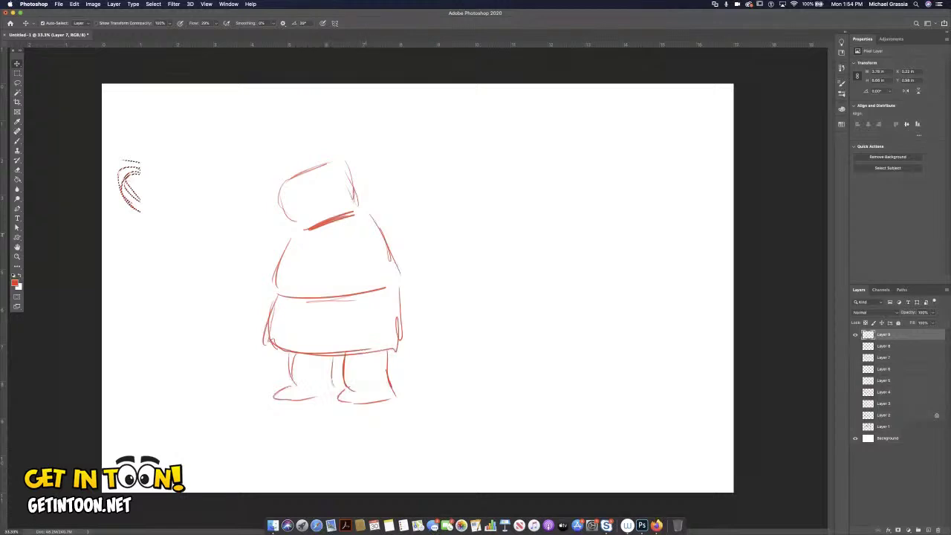
Step: Draw the near arm hanging from the shoulder down past the waistline
mouse_move(360, 252)
mouse_down()
mouse_move(344, 297)
mouse_move(367, 321)
mouse_up()
drag(382, 239, 383, 312)
drag(366, 219, 385, 260)
Step: Turn the head into a rhino's with an extended muzzle, round eyes, small ears, two horns and a mouth line
mouse_move(326, 166)
mouse_down()
mouse_move(265, 195)
mouse_move(272, 237)
mouse_move(309, 229)
mouse_up()
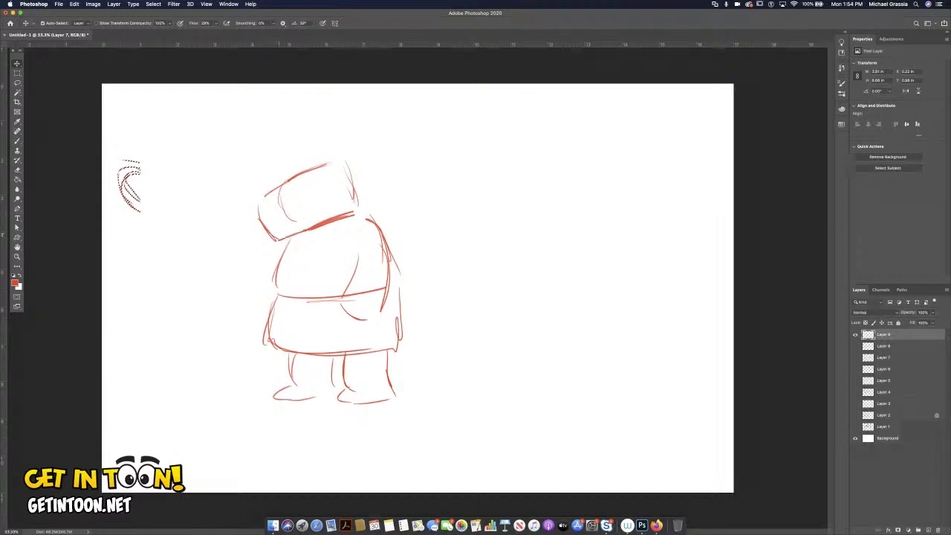
mouse_move(345, 163)
mouse_down()
mouse_move(353, 161)
mouse_move(310, 173)
mouse_move(323, 182)
mouse_up()
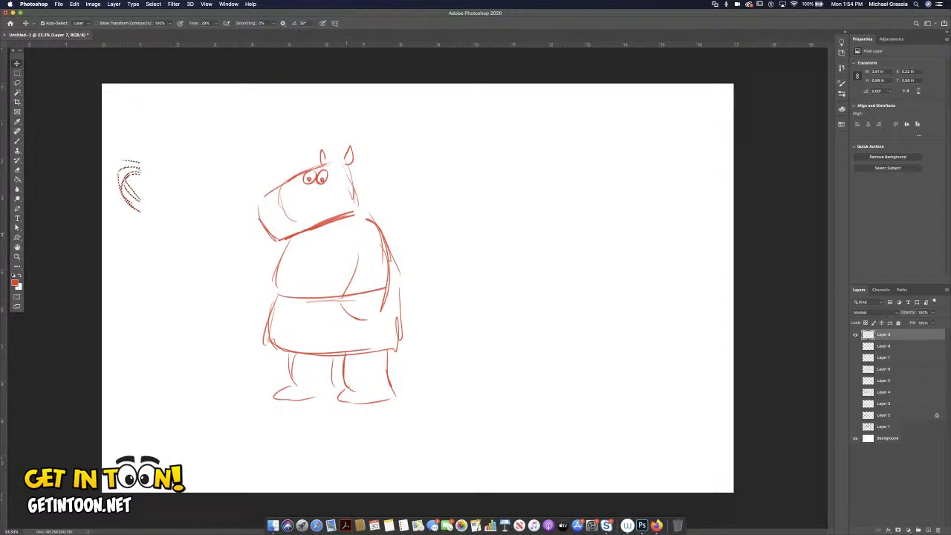
mouse_move(293, 183)
mouse_down()
mouse_move(281, 171)
mouse_move(278, 188)
mouse_up()
mouse_move(270, 143)
mouse_down()
mouse_move(257, 202)
mouse_move(274, 177)
mouse_move(280, 188)
mouse_up()
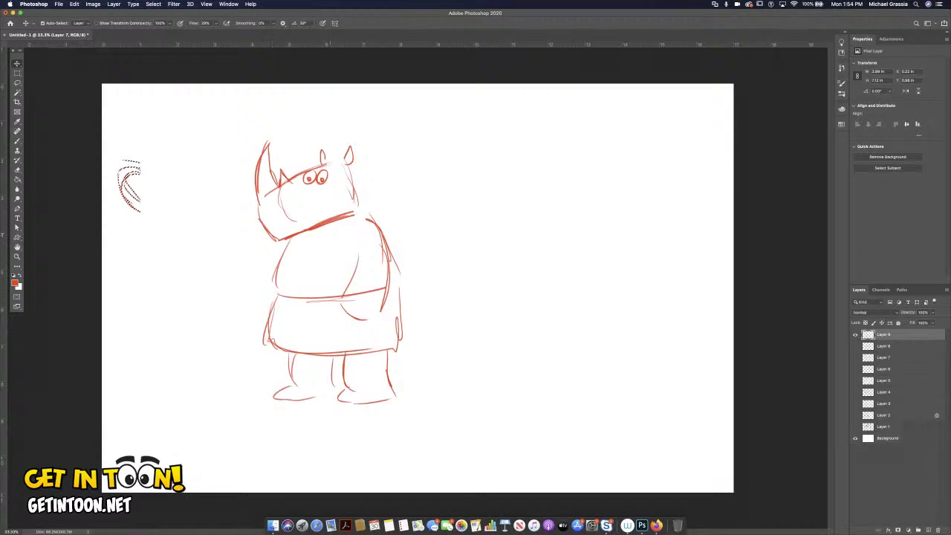
drag(295, 221, 308, 217)
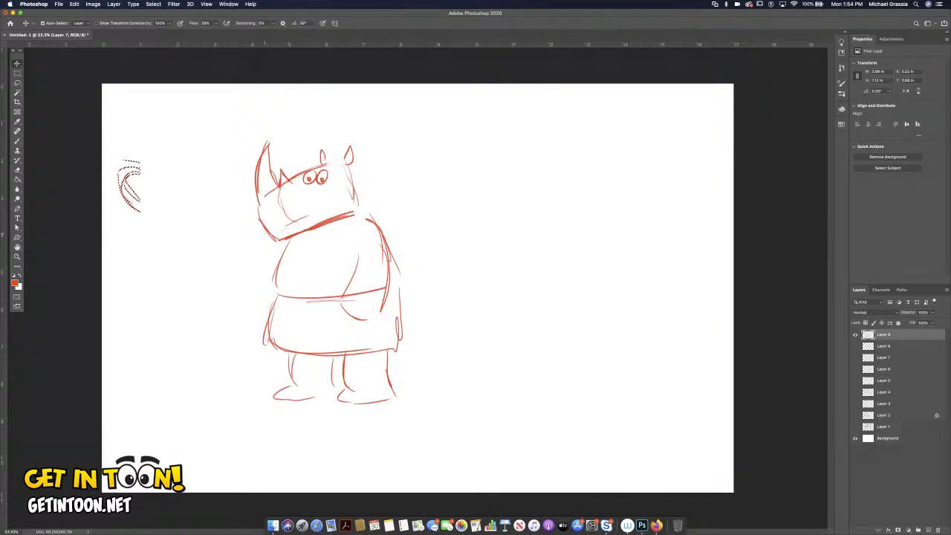